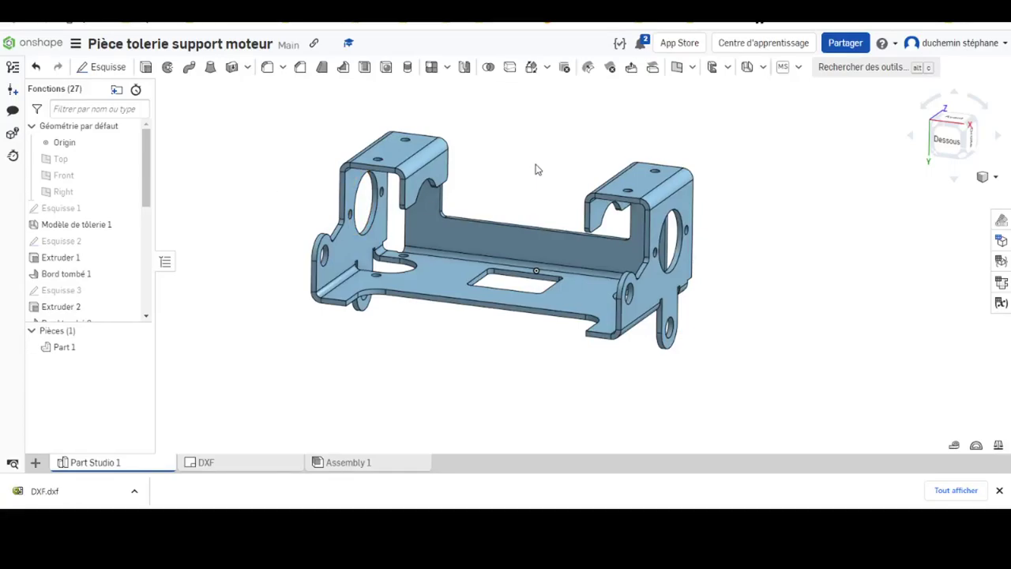
# Step: Orbit the sheet-metal motor support in Part Studio 1 to inspect it from several angles
pyautogui.moveTo(535, 169); pyautogui.dragTo(534, 166, button='right')
pyautogui.moveTo(487, 267)
pyautogui.mouseDown(button='right')
pyautogui.moveTo(497, 197)
pyautogui.moveTo(489, 202)
pyautogui.mouseUp(button='right')
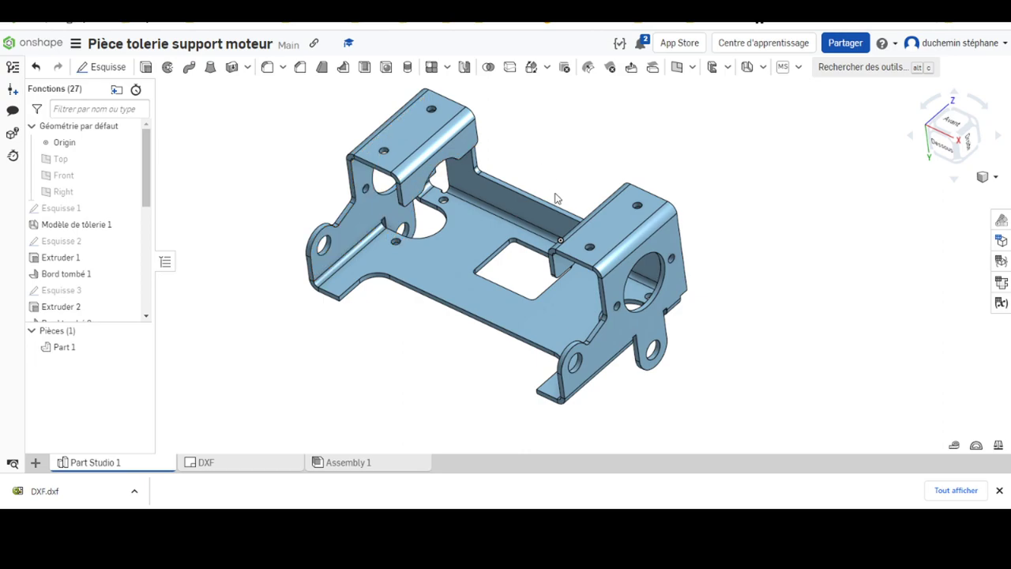
pyautogui.moveTo(496, 332)
pyautogui.mouseDown(button='right')
pyautogui.moveTo(508, 303)
pyautogui.moveTo(499, 331)
pyautogui.mouseUp(button='right')
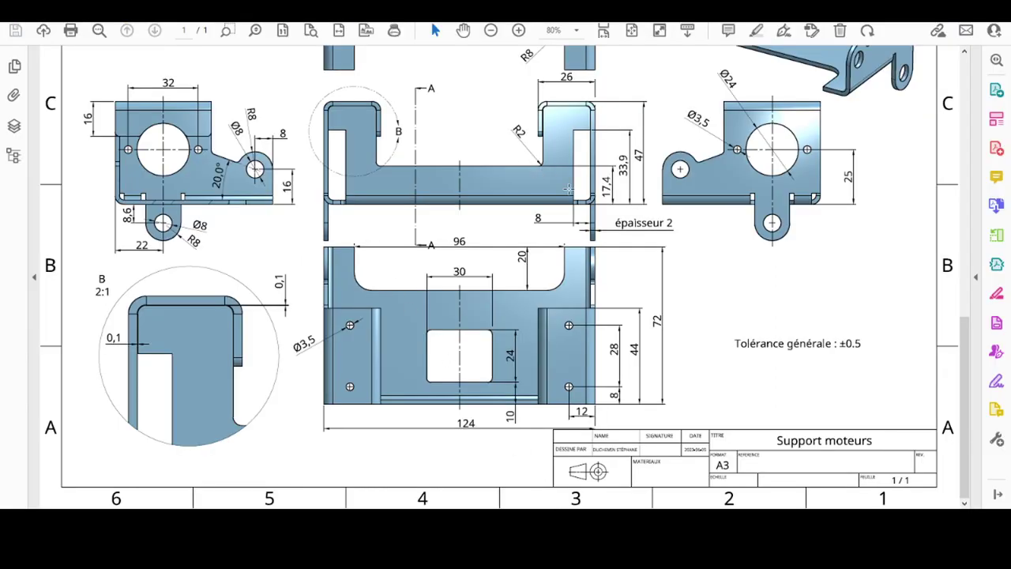
pyautogui.hotkey('ctrl', '0')
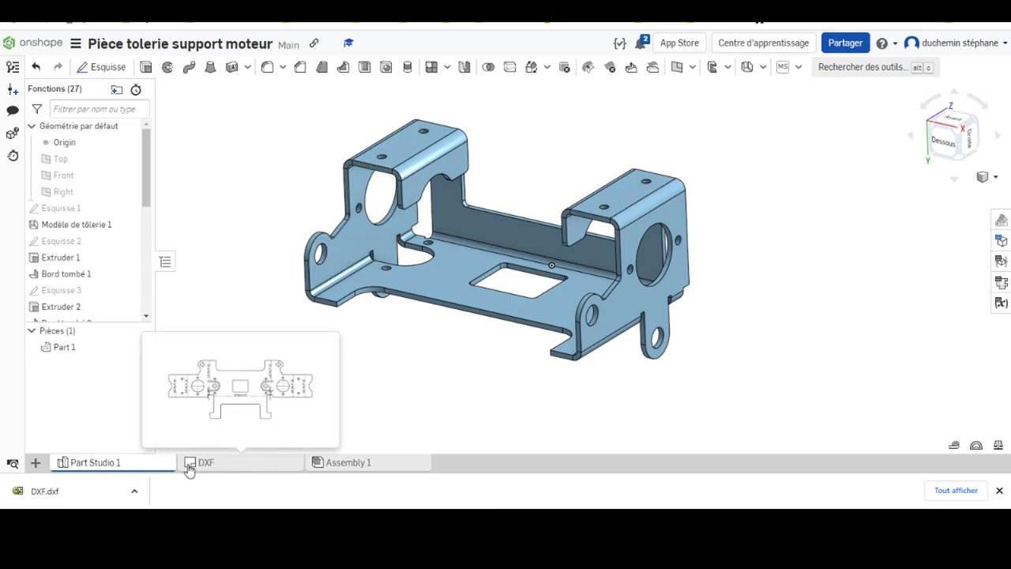
# Step: Create a new drawing, Drawing 1, from the A3H-PERSO template
pyautogui.click(32, 465)
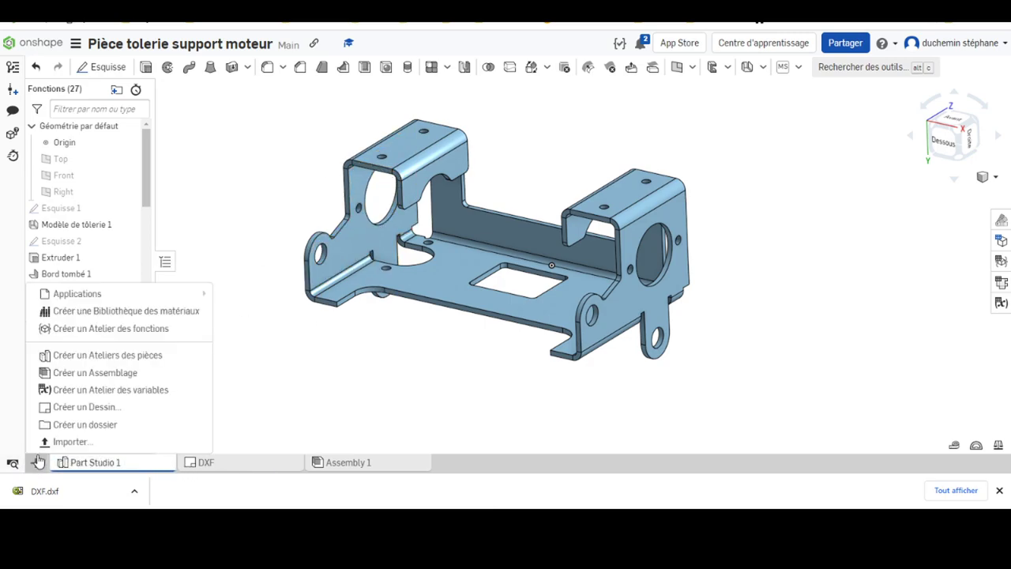
pyautogui.click(56, 414)
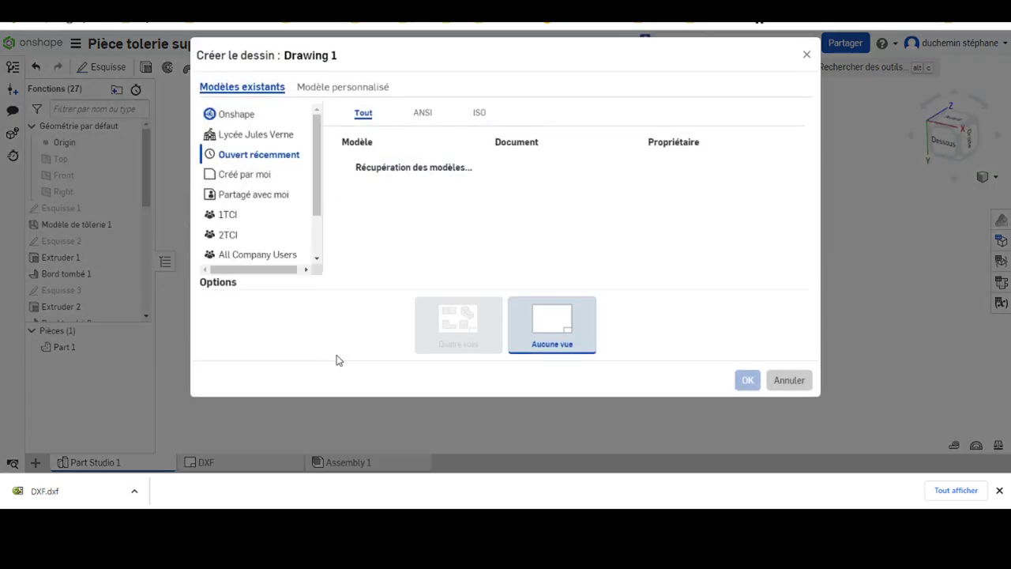
pyautogui.click(402, 181)
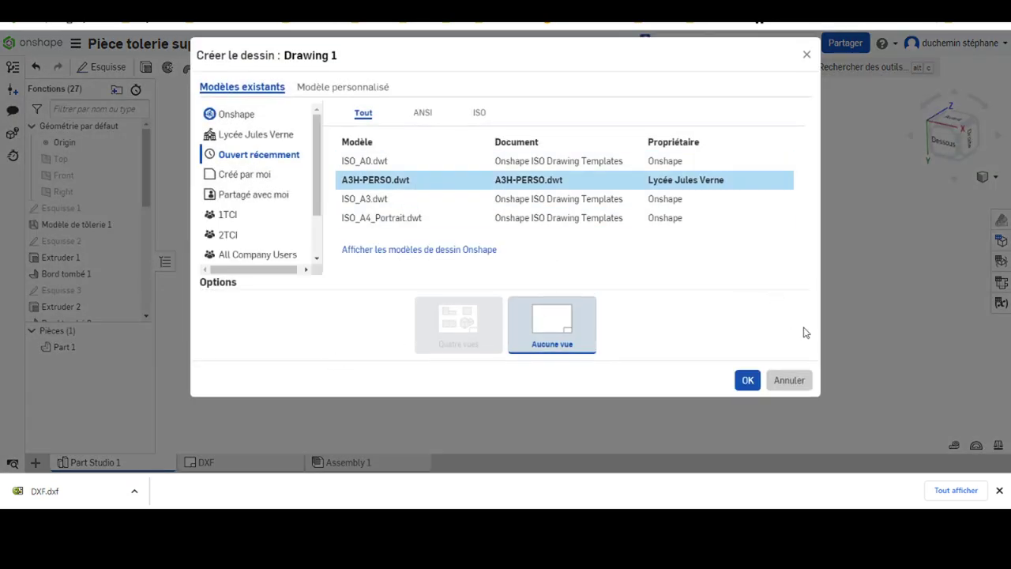
pyautogui.click(744, 383)
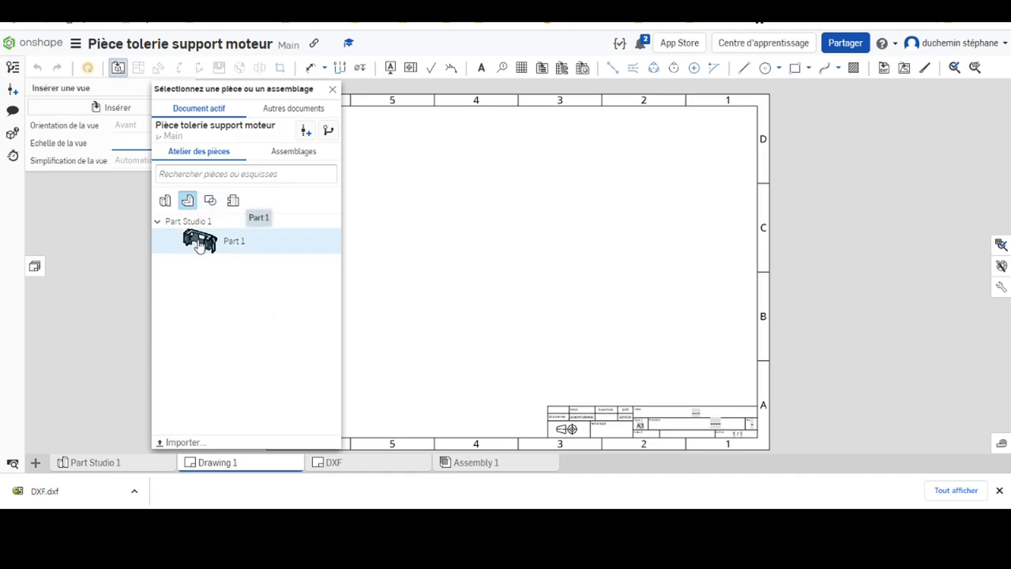
# Step: Insert Part 1 with Back (Arrière) orientation at 1:1 near the top centre of the sheet
pyautogui.click(241, 251)
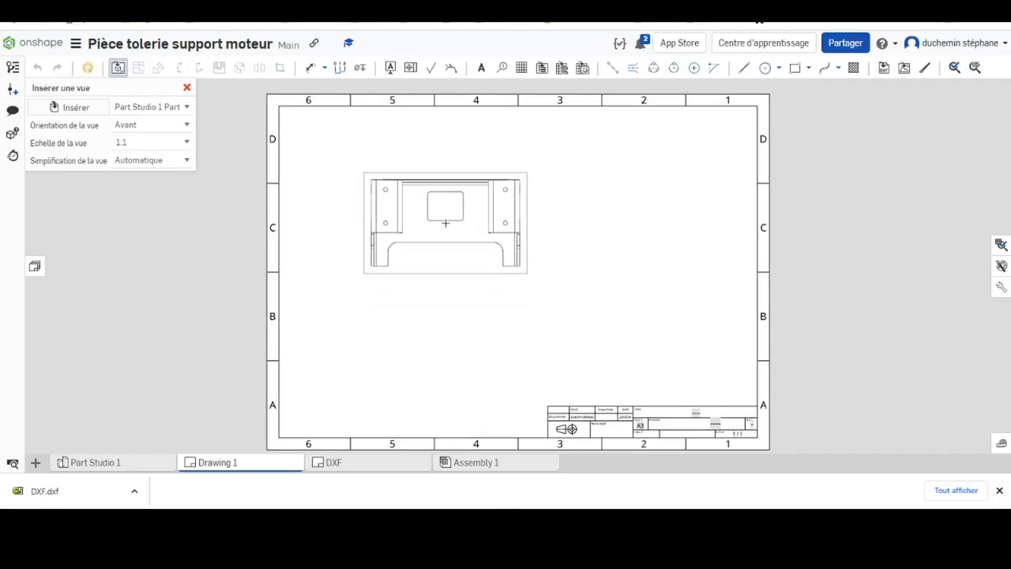
pyautogui.click(186, 126)
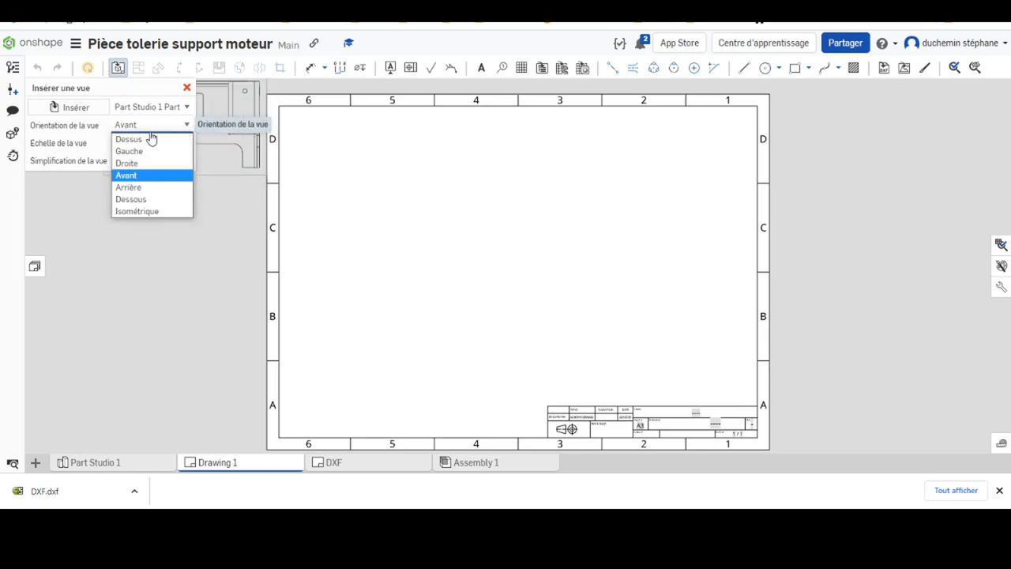
pyautogui.click(142, 181)
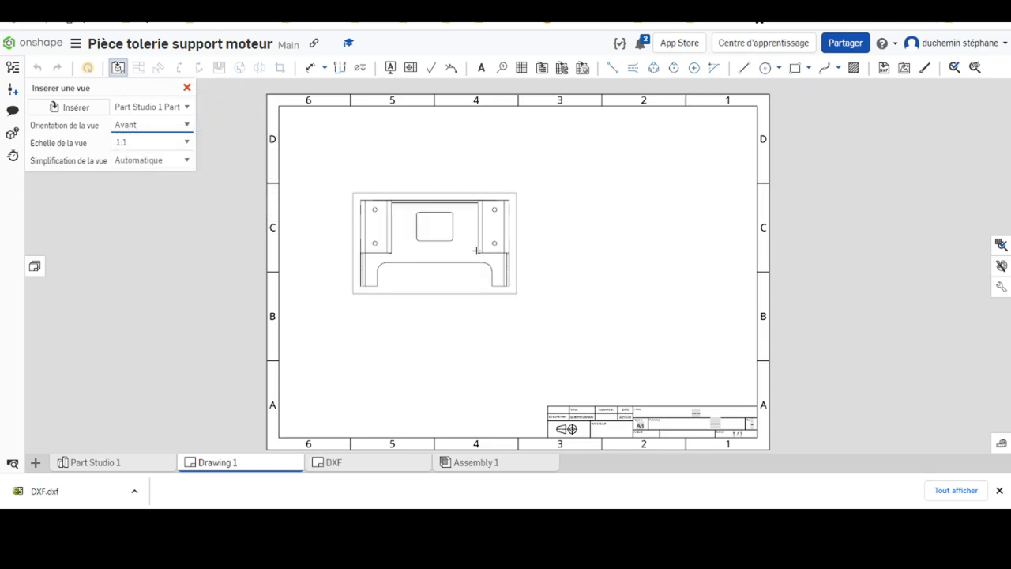
pyautogui.click(185, 125)
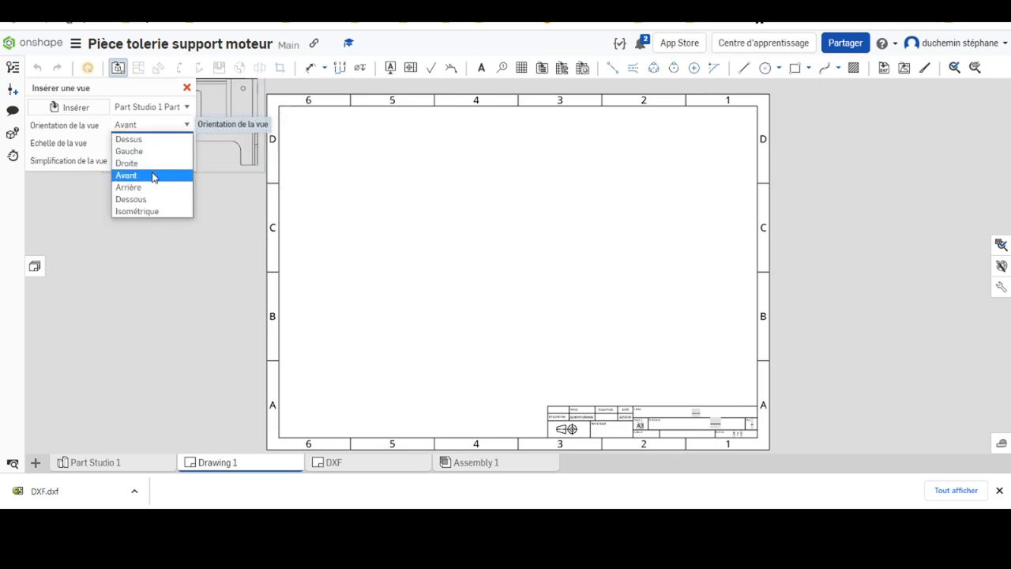
pyautogui.click(155, 141)
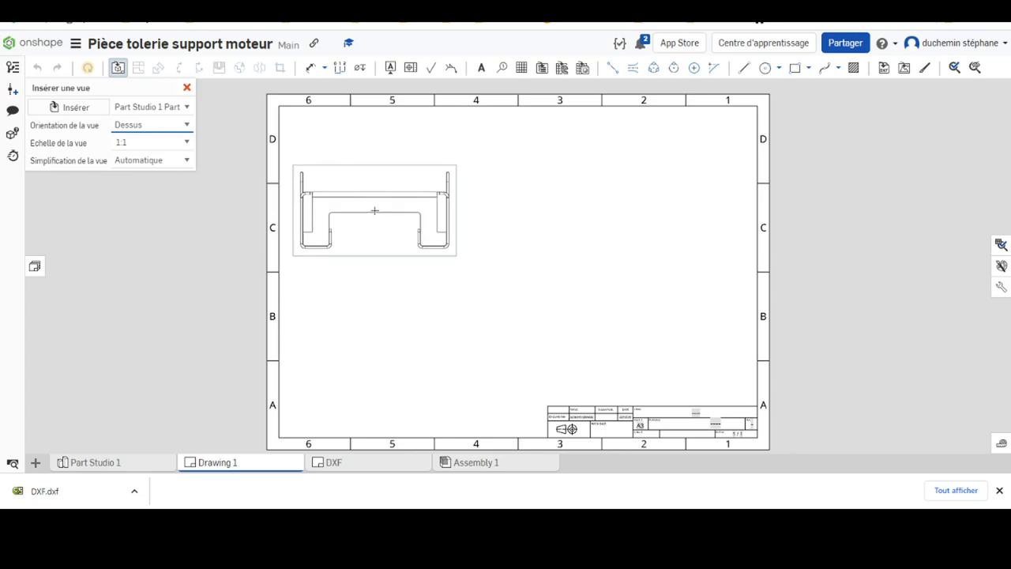
pyautogui.click(186, 125)
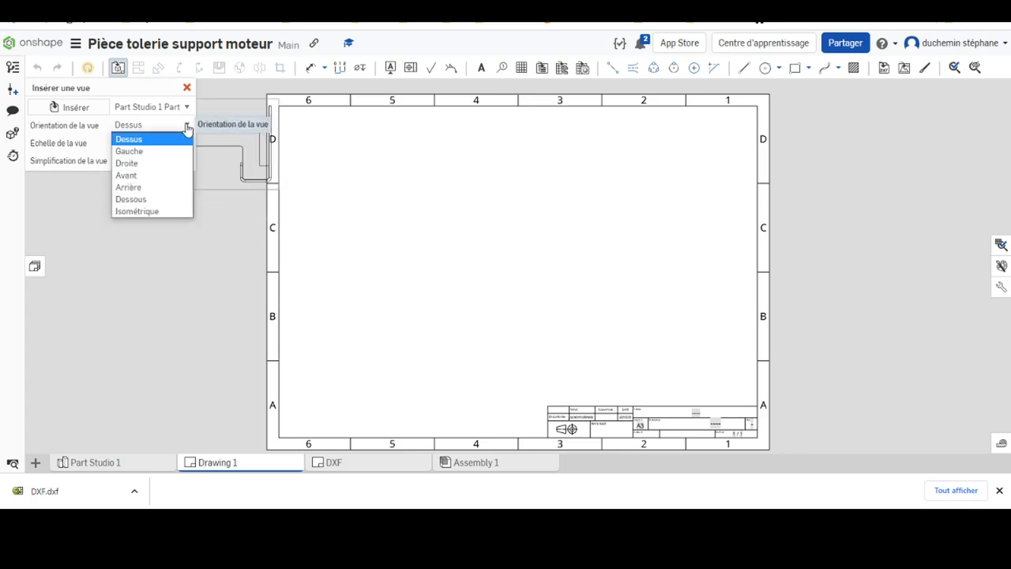
pyautogui.click(150, 191)
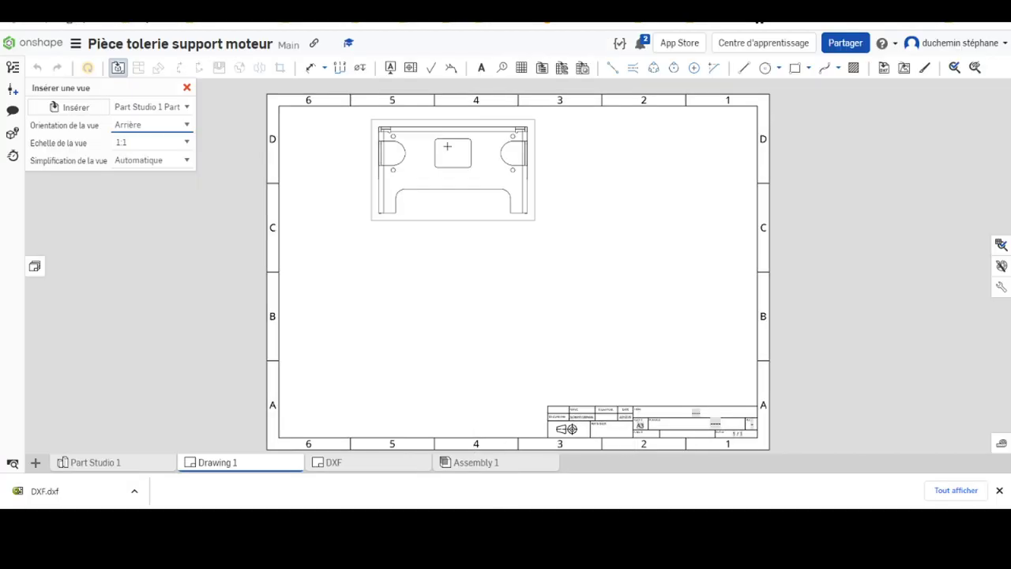
pyautogui.click(488, 166)
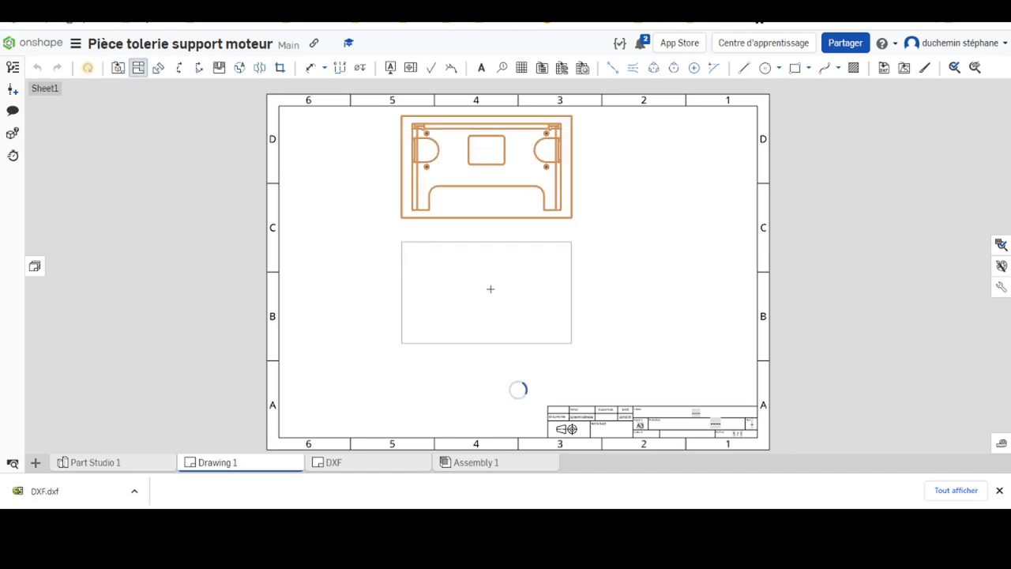
# Step: Place the projected top view below the back view, then review Sheet1's properties unchanged
pyautogui.click(504, 272)
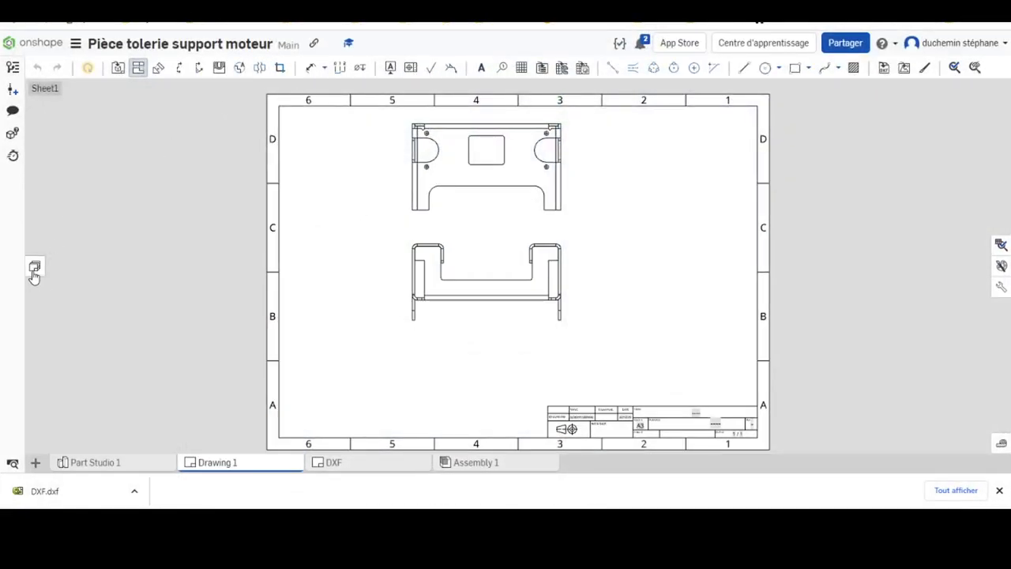
pyautogui.click(34, 269)
pyautogui.rightClick(67, 137)
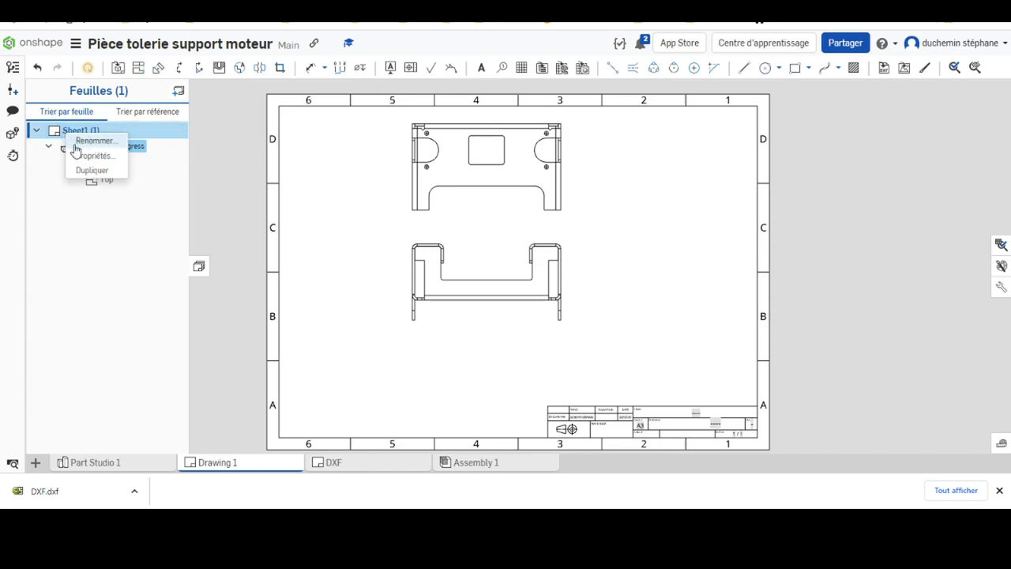
pyautogui.click(96, 156)
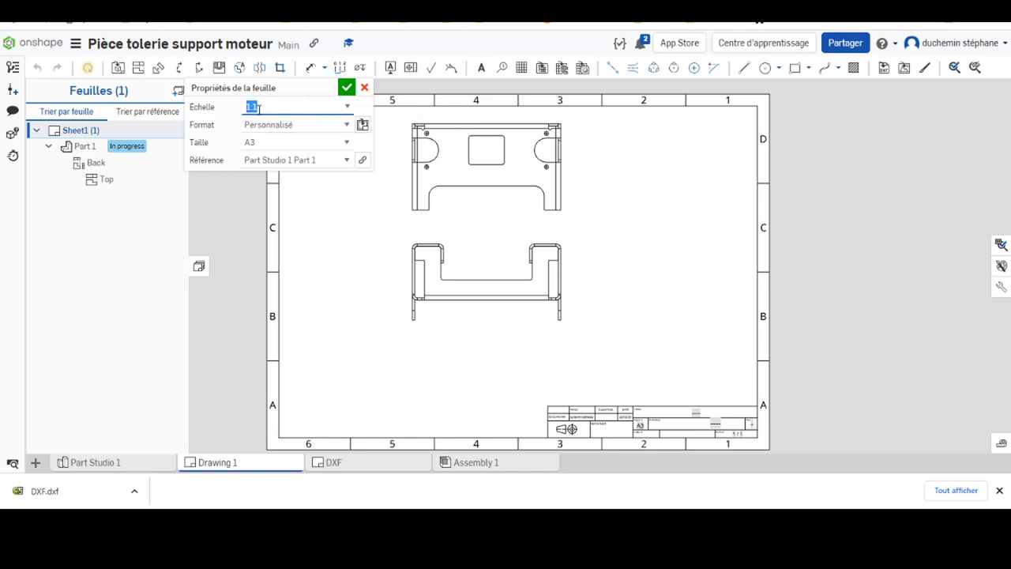
pyautogui.click(364, 88)
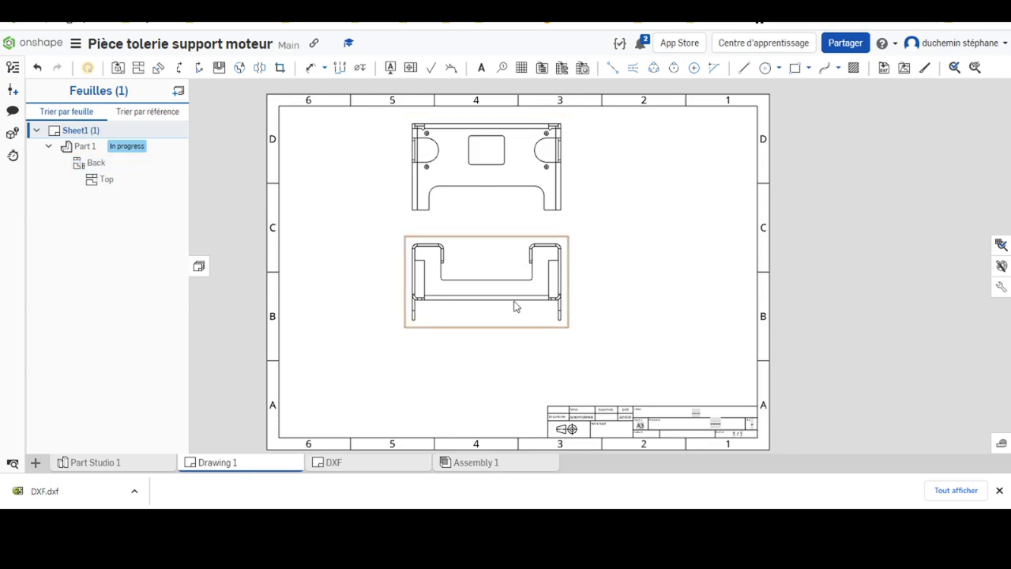
# Step: Project left and right views from the middle view and move the views up clear of the title block
pyautogui.click(470, 256)
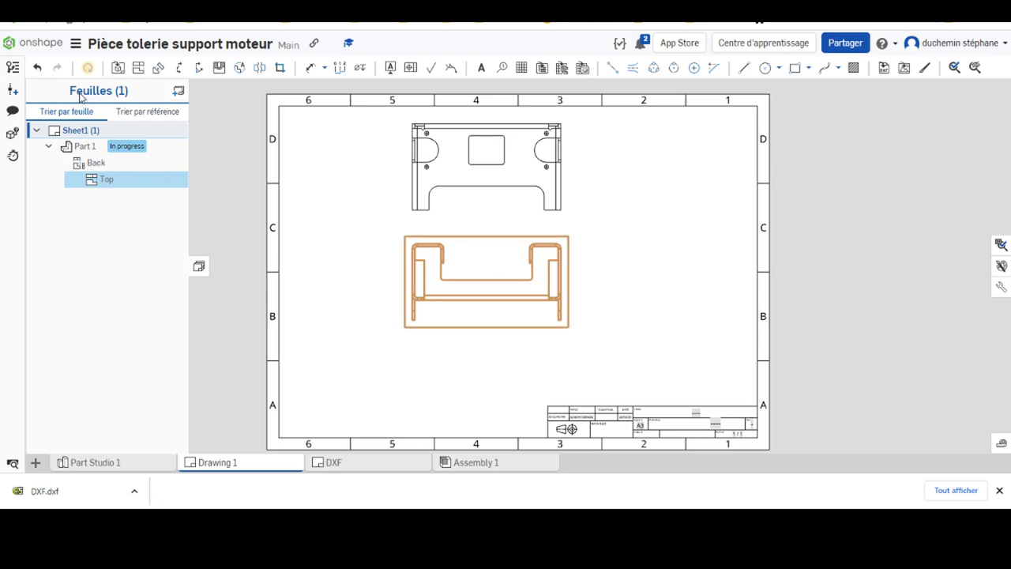
pyautogui.click(137, 71)
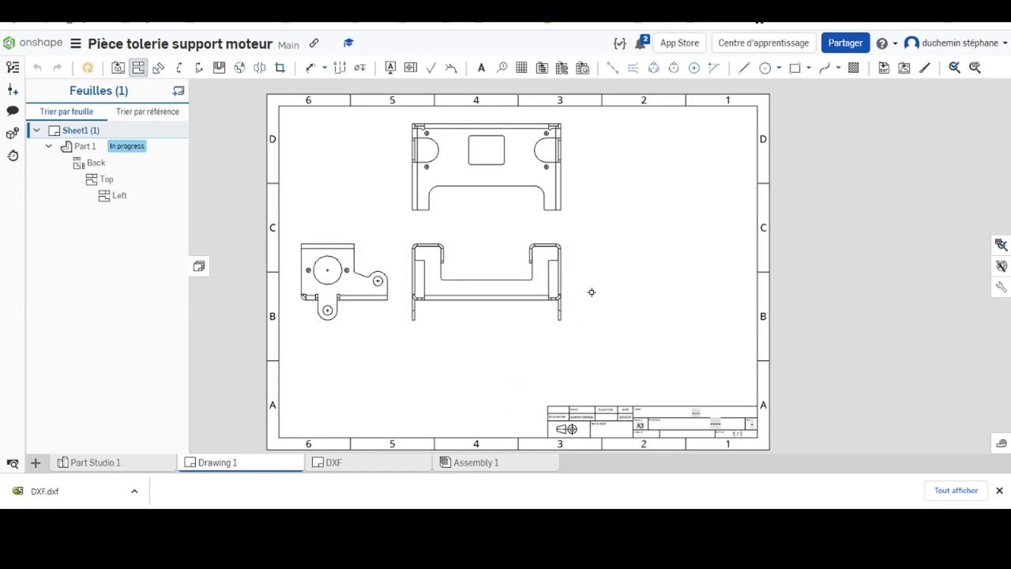
pyautogui.click(500, 262)
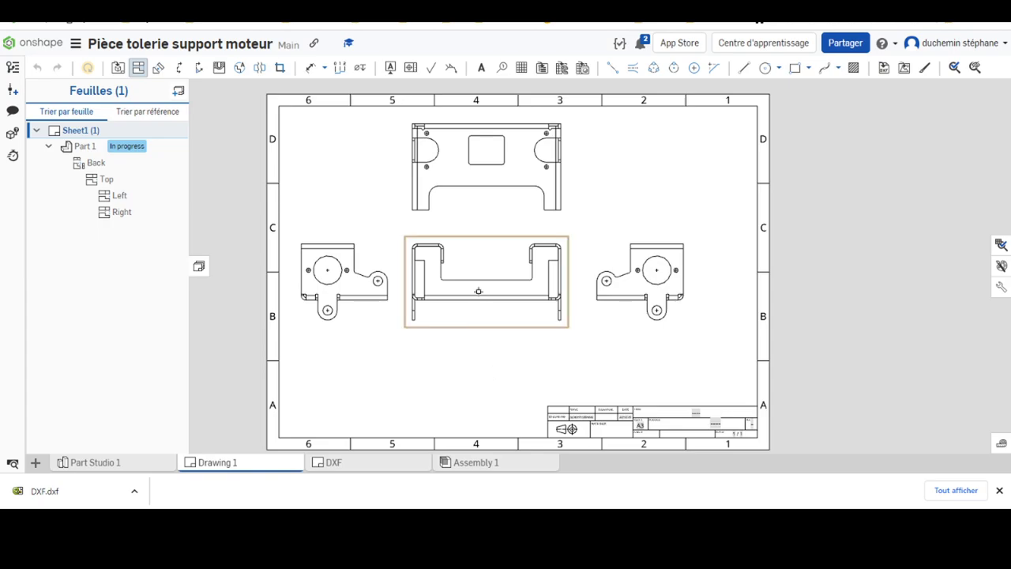
pyautogui.click(479, 262)
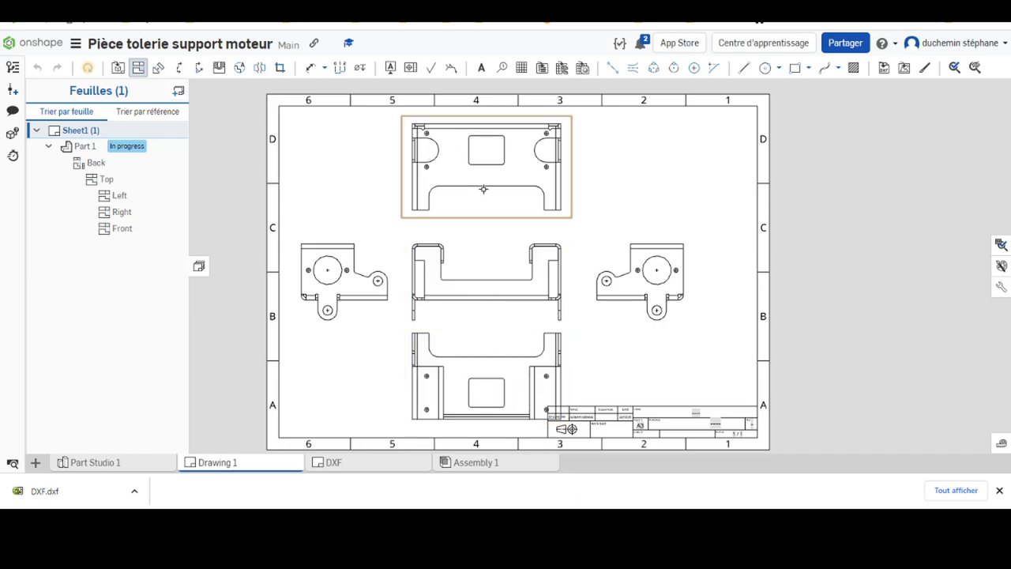
pyautogui.moveTo(481, 215)
pyautogui.mouseDown()
pyautogui.moveTo(442, 222)
pyautogui.moveTo(469, 226)
pyautogui.mouseUp()
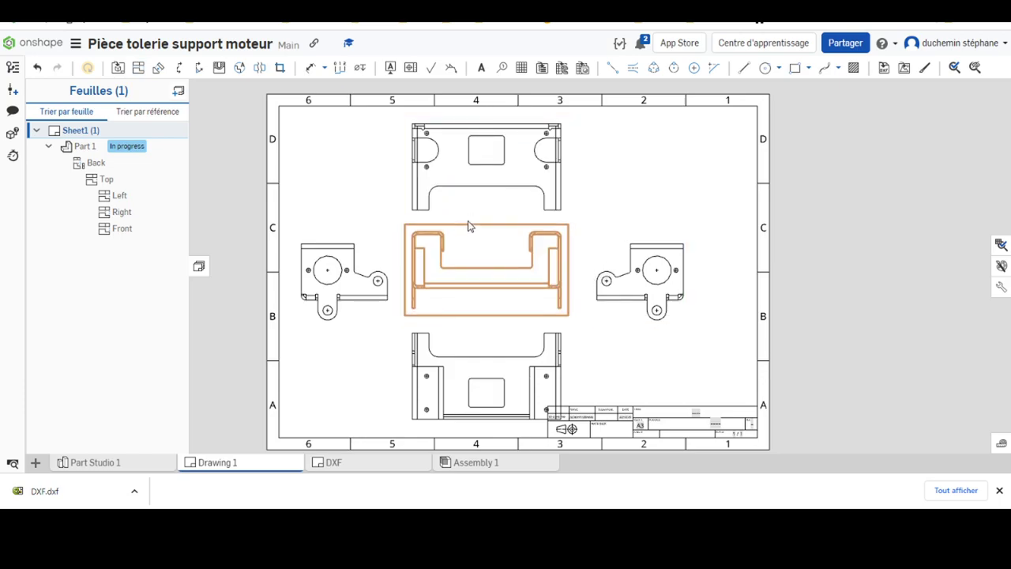
pyautogui.moveTo(469, 390); pyautogui.dragTo(476, 313)
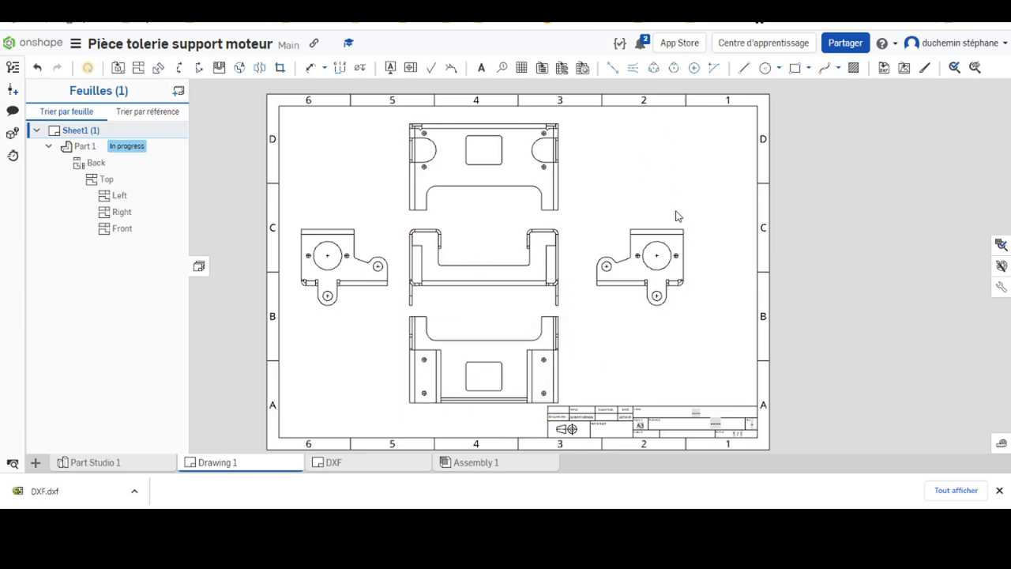
pyautogui.click(118, 69)
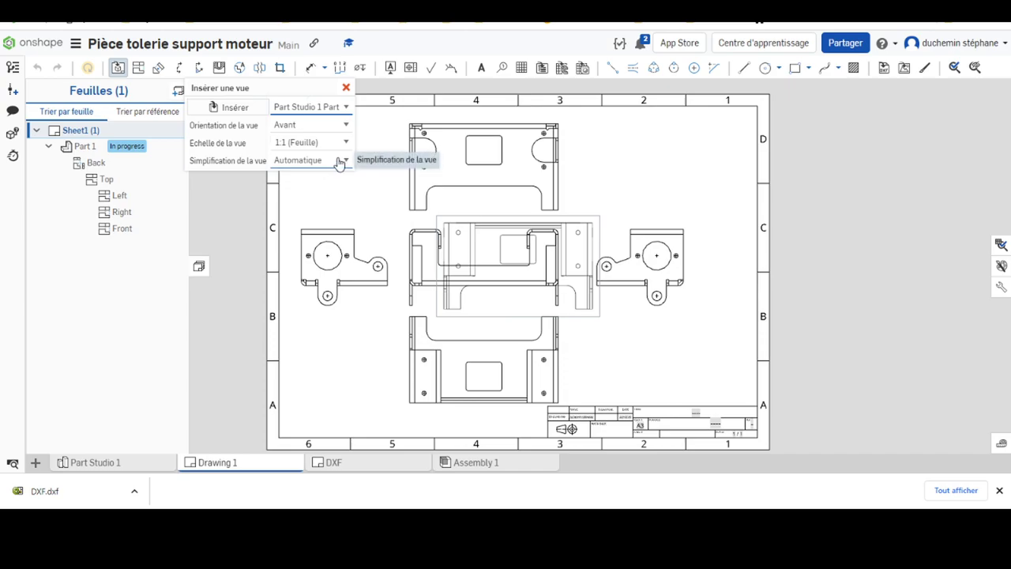
pyautogui.click(347, 126)
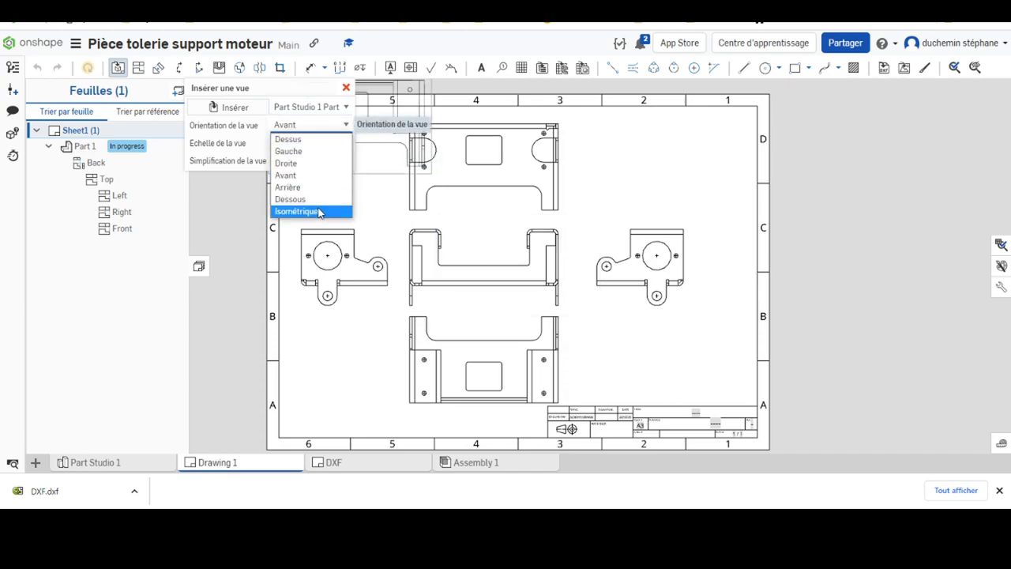
pyautogui.click(319, 212)
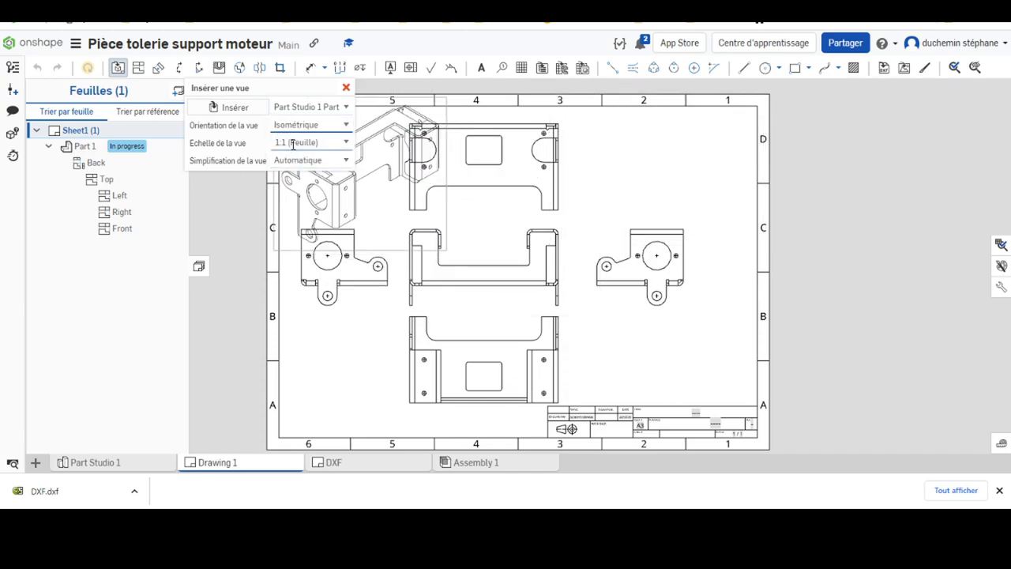
pyautogui.click(346, 88)
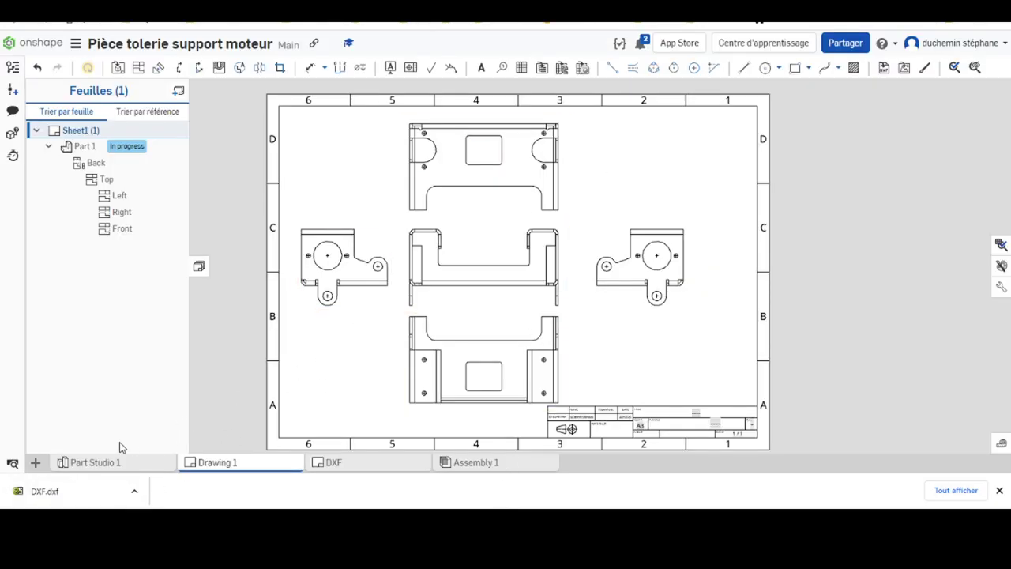
# Step: In Part Studio 1, orbit the part and save that orientation as the named view 'Perspective'
pyautogui.click(94, 463)
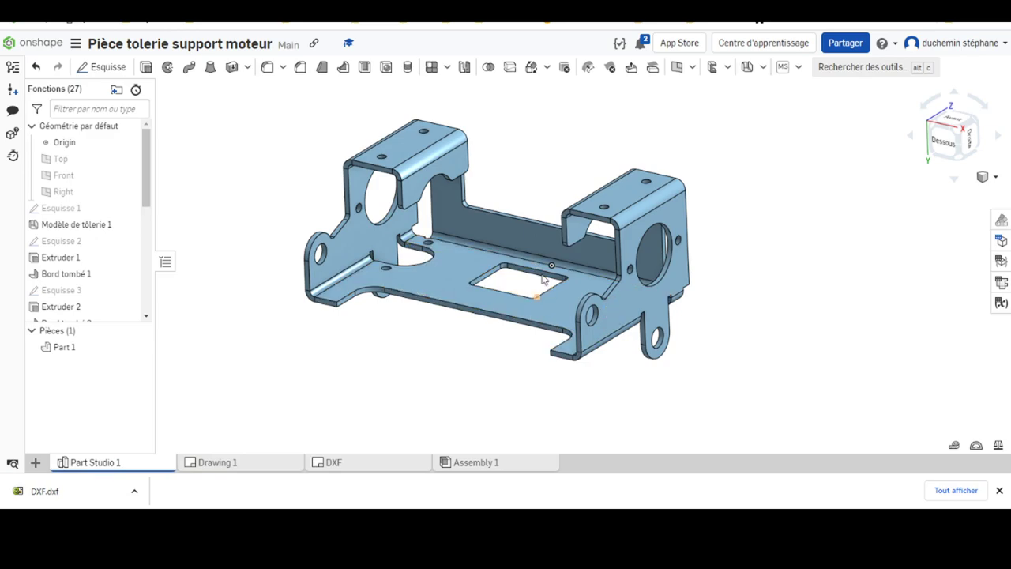
pyautogui.moveTo(543, 279)
pyautogui.mouseDown(button='right')
pyautogui.moveTo(510, 161)
pyautogui.moveTo(512, 172)
pyautogui.mouseUp(button='right')
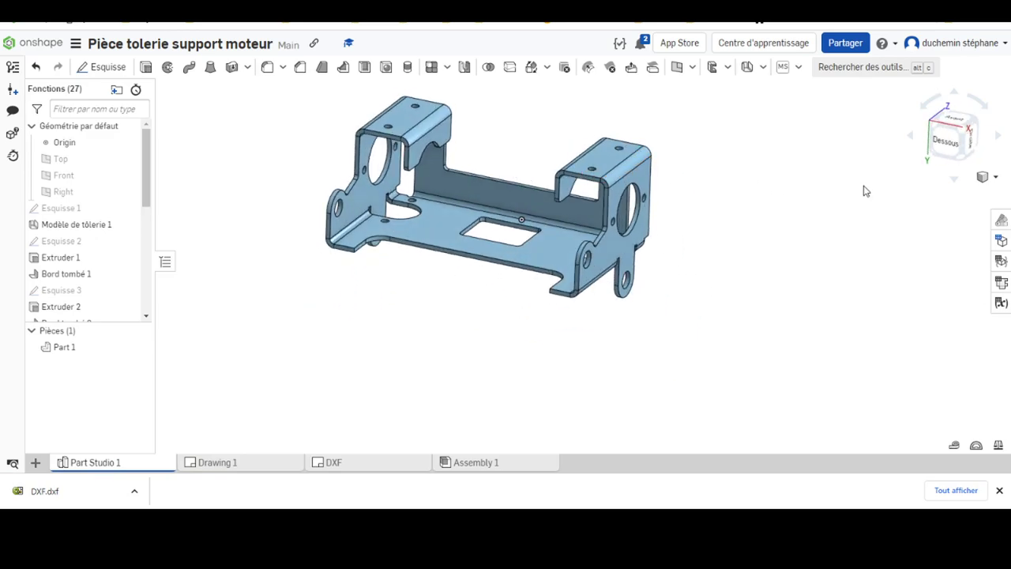
pyautogui.click(995, 179)
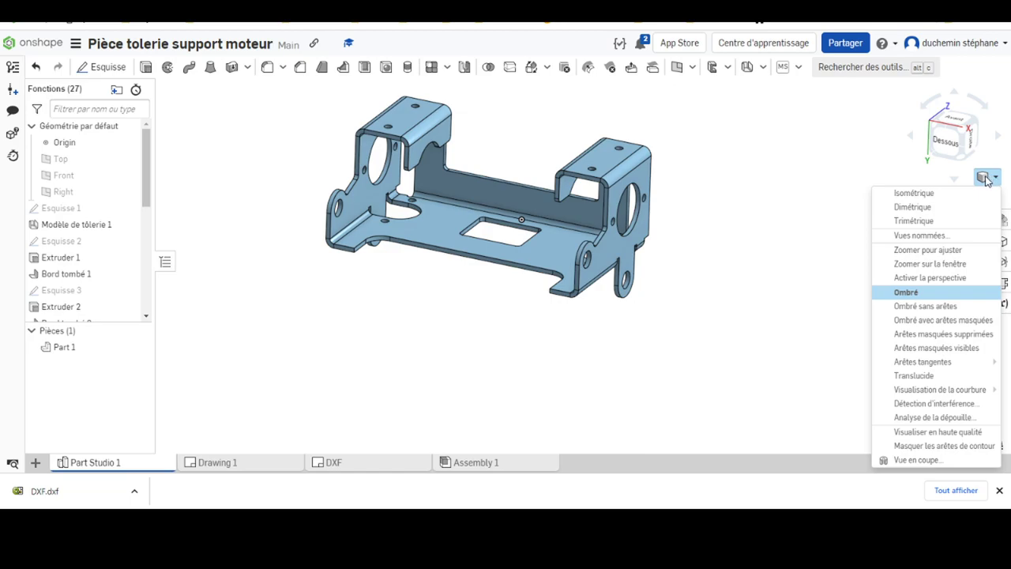
pyautogui.click(935, 237)
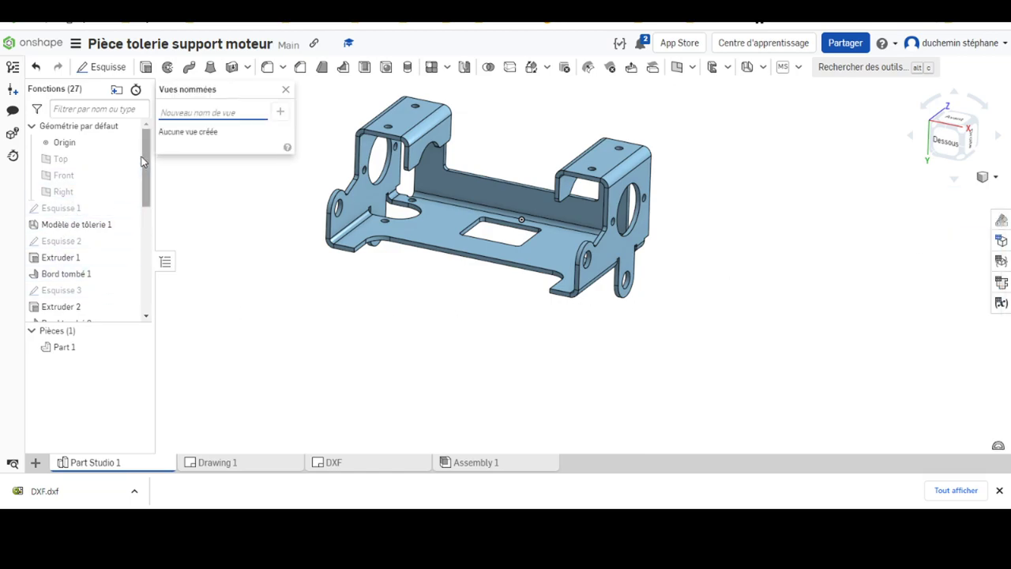
pyautogui.write('P')
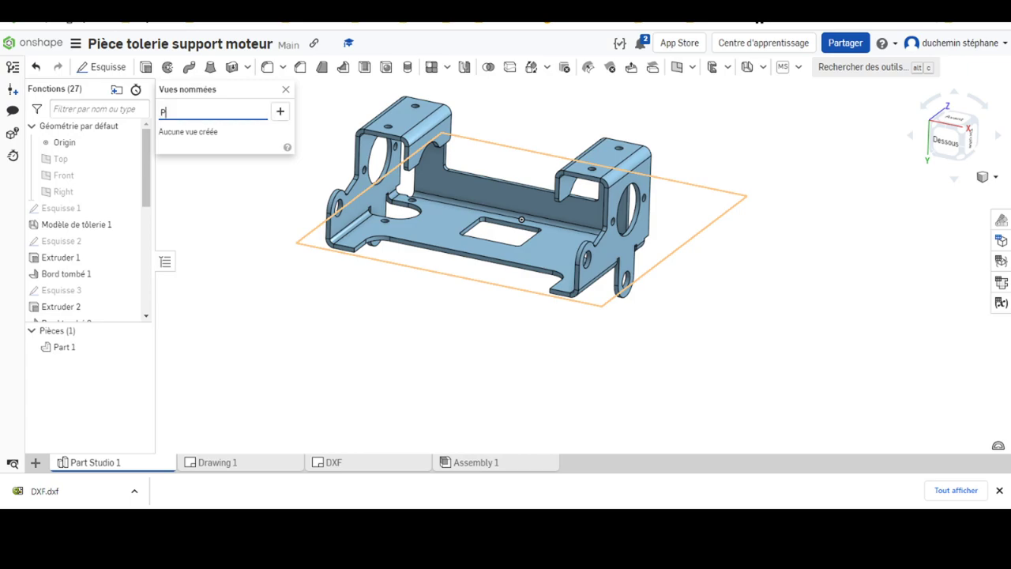
pyautogui.write('erspective')
pyautogui.click(279, 112)
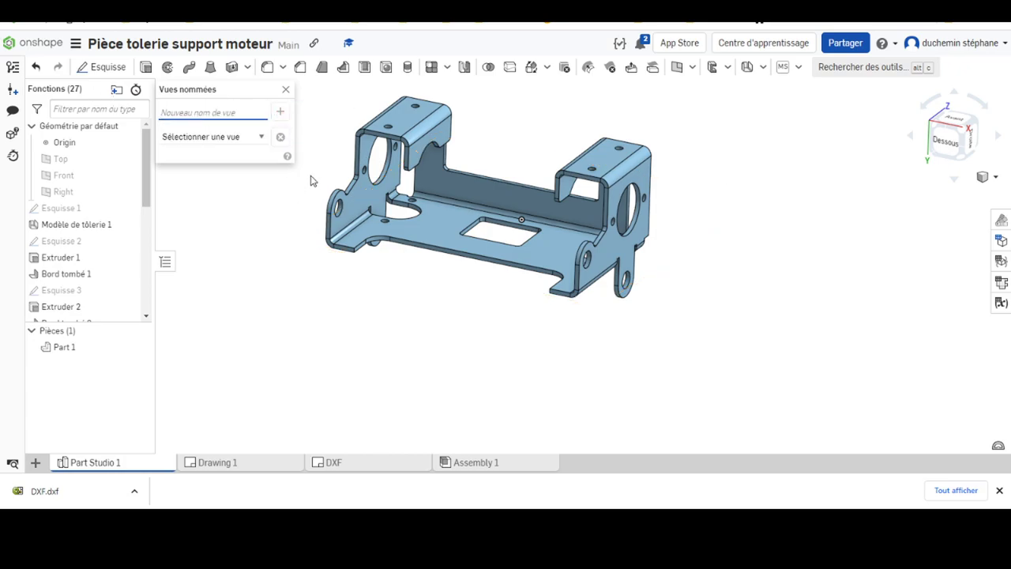
pyautogui.click(287, 90)
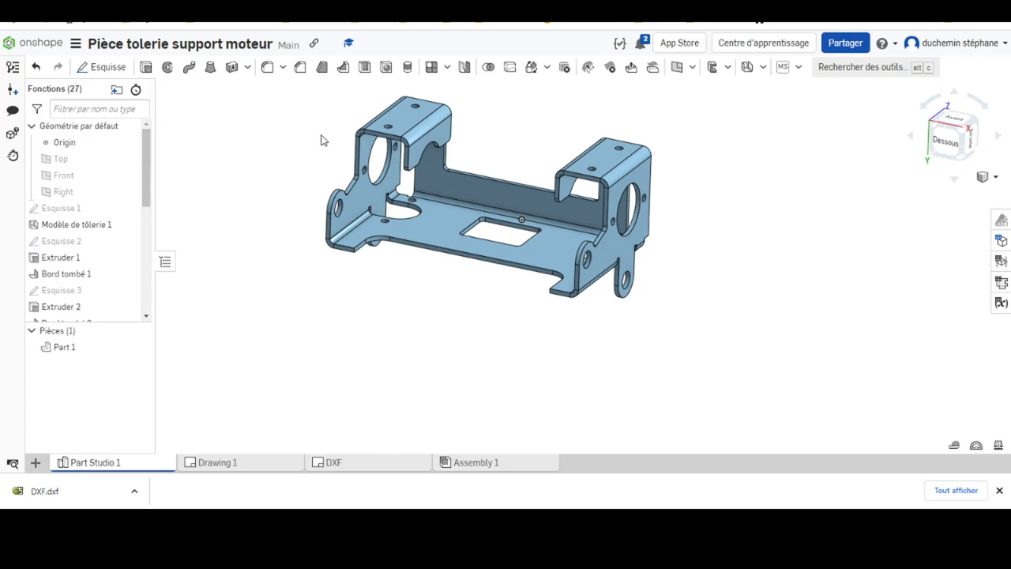
pyautogui.click(218, 462)
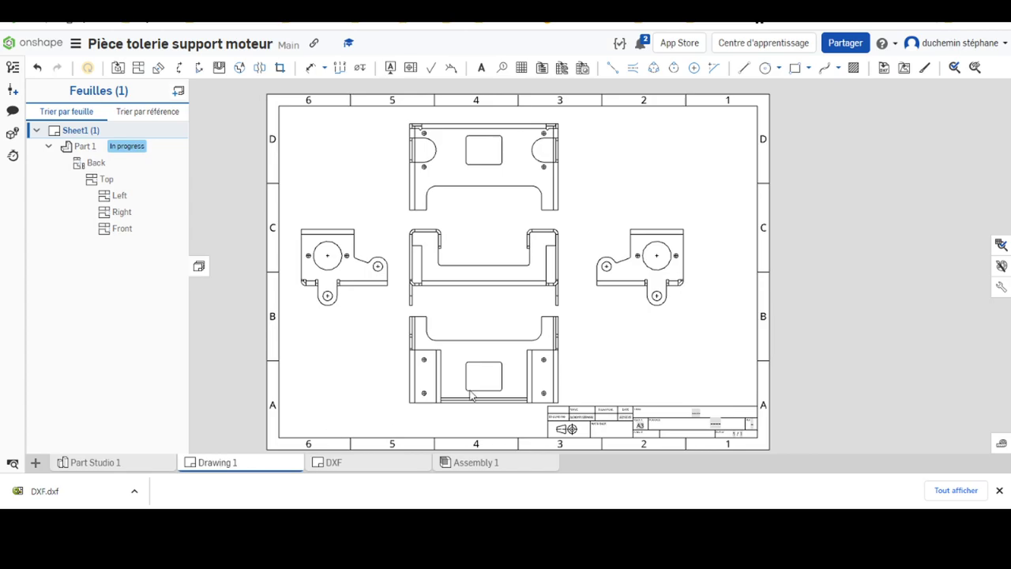
# Step: Insert a view with the Perspective orientation at the sheet's top right
pyautogui.click(117, 67)
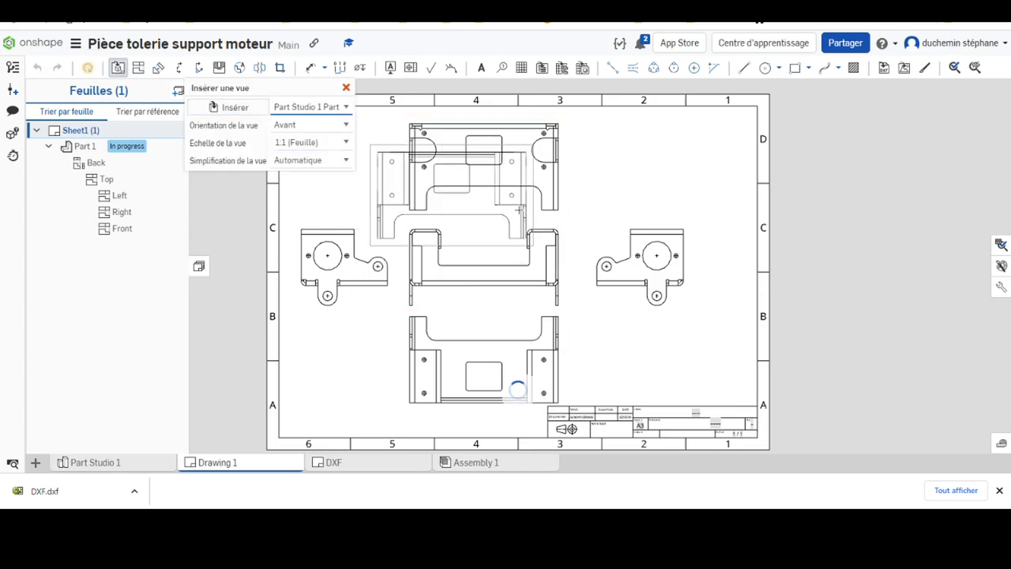
pyautogui.click(345, 124)
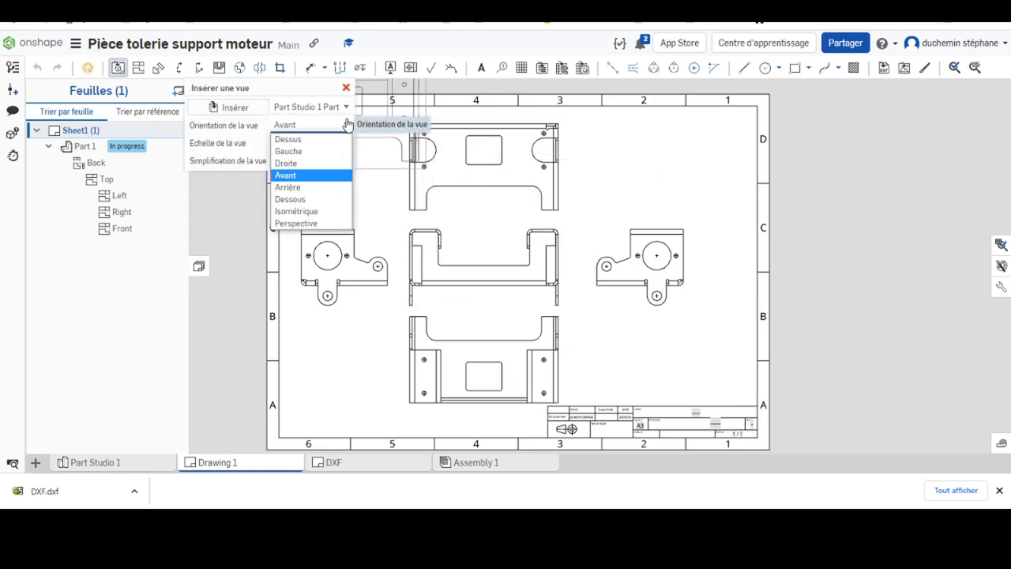
pyautogui.click(310, 224)
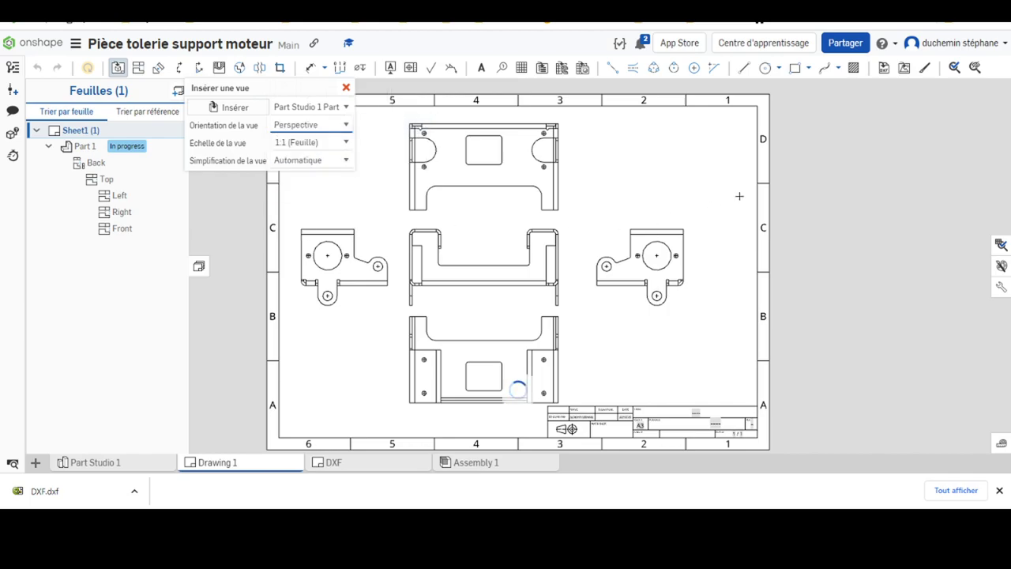
pyautogui.click(658, 177)
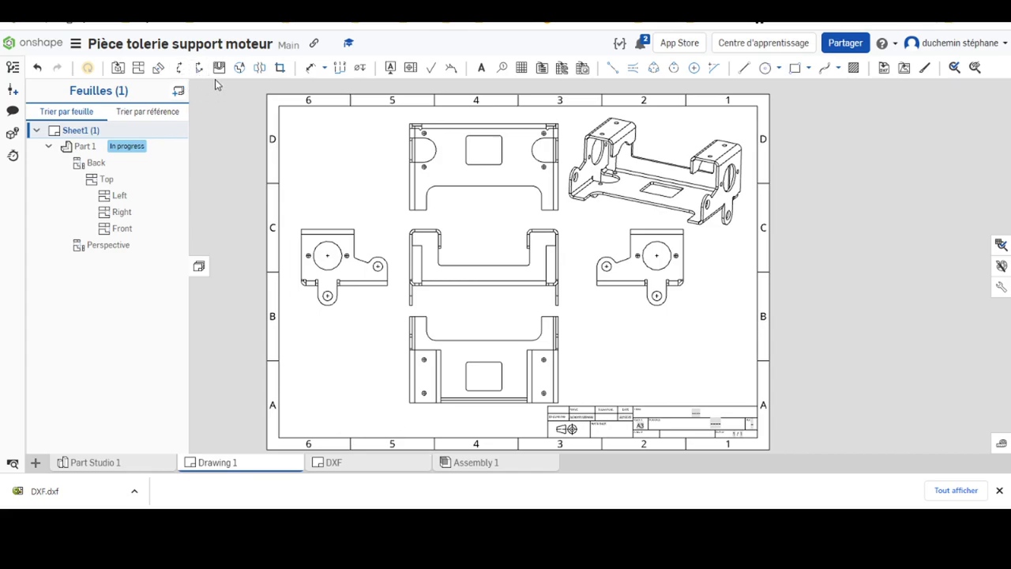
pyautogui.click(239, 67)
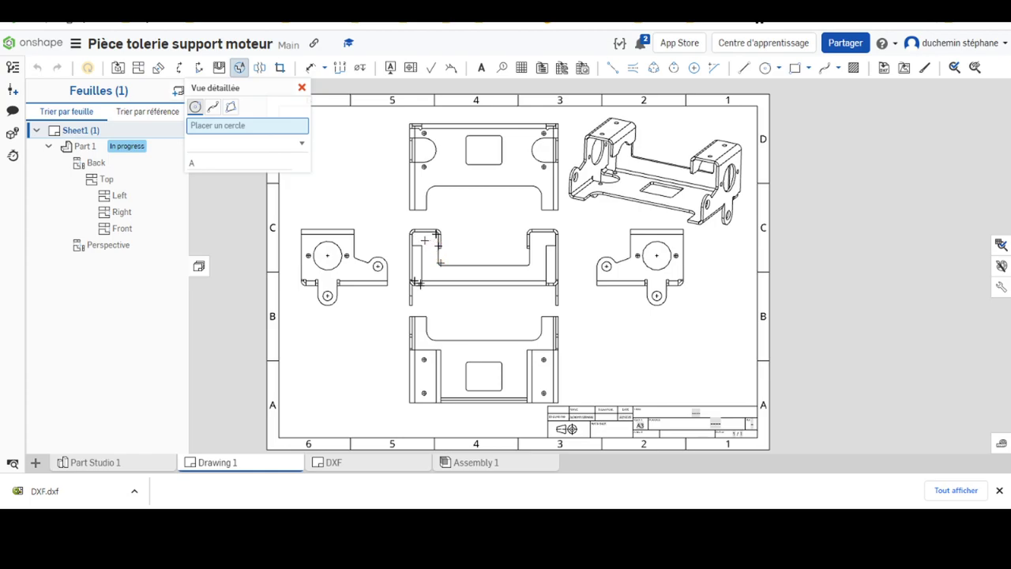
# Step: Circle the middle view's top-left bend and place 2:1 detail view A at the sheet's lower left
pyautogui.click(424, 240)
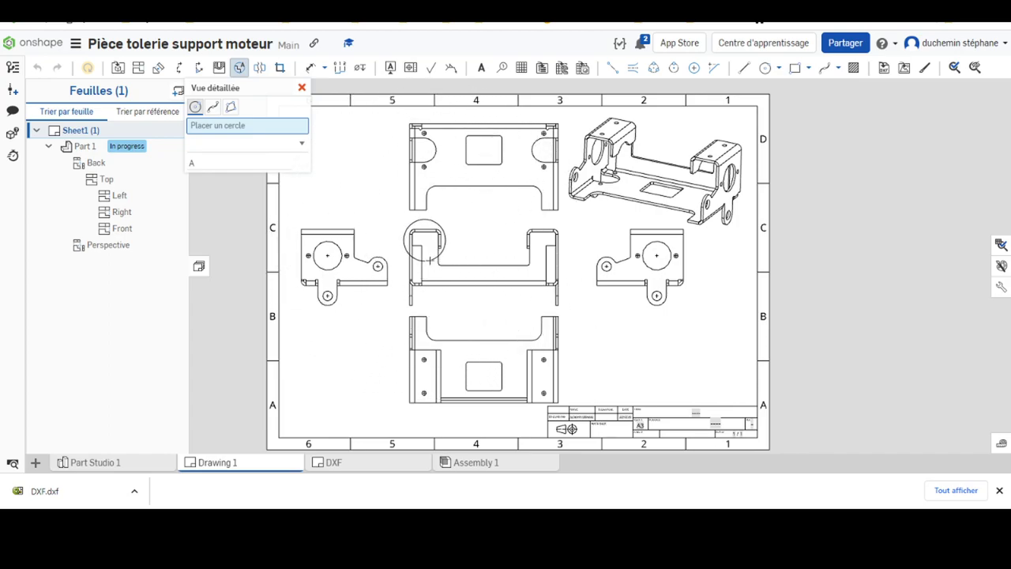
pyautogui.click(429, 259)
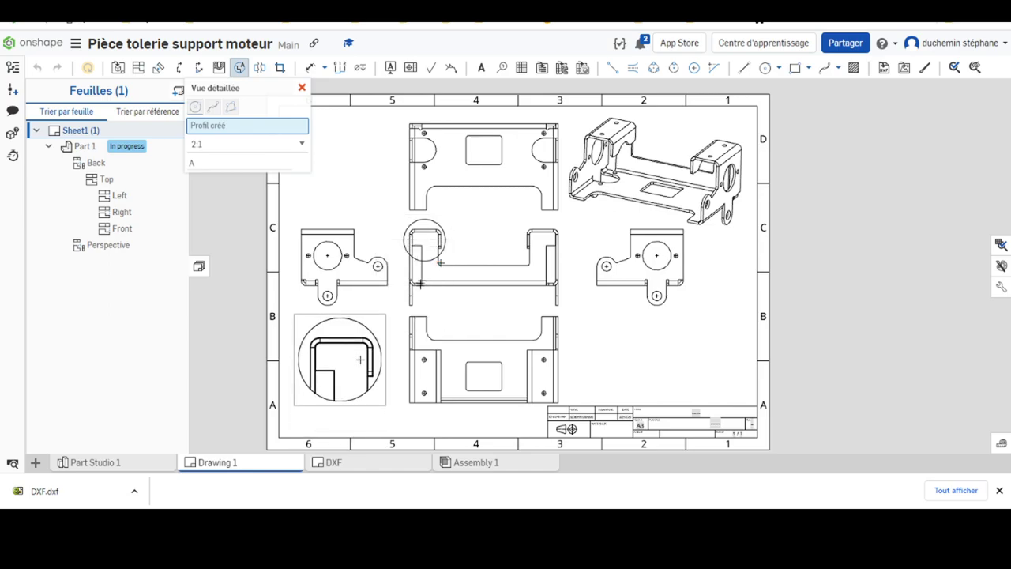
pyautogui.click(359, 360)
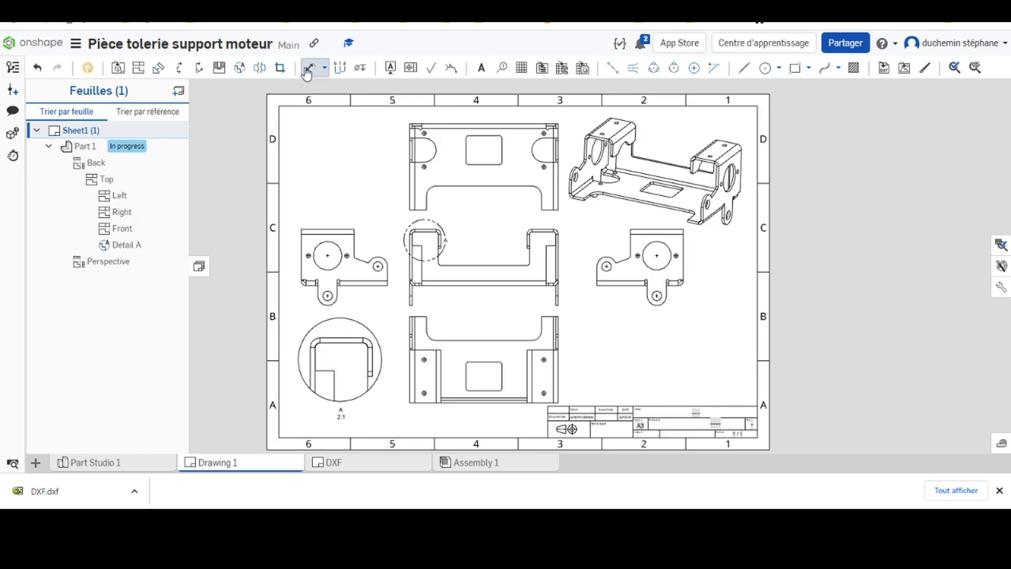
# Step: Add a horizontal 0,1 dimension between the inner bend edges in detail view A
pyautogui.scroll(-1, 308, 379)
pyautogui.scroll(2, 308, 379)
pyautogui.scroll(3, 341, 375)
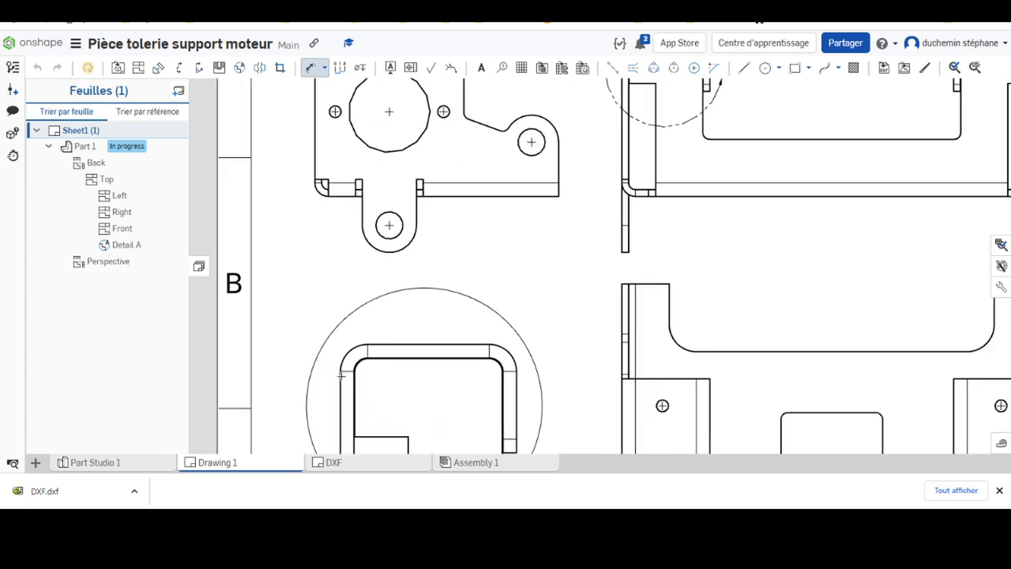
pyautogui.scroll(1, 341, 376)
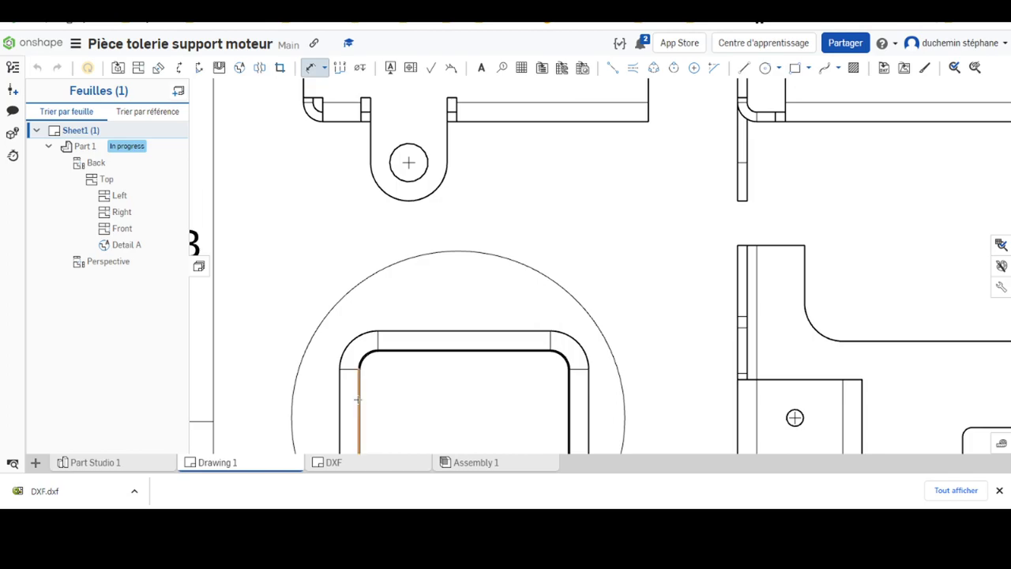
pyautogui.click(363, 399)
pyautogui.scroll(3, 355, 411)
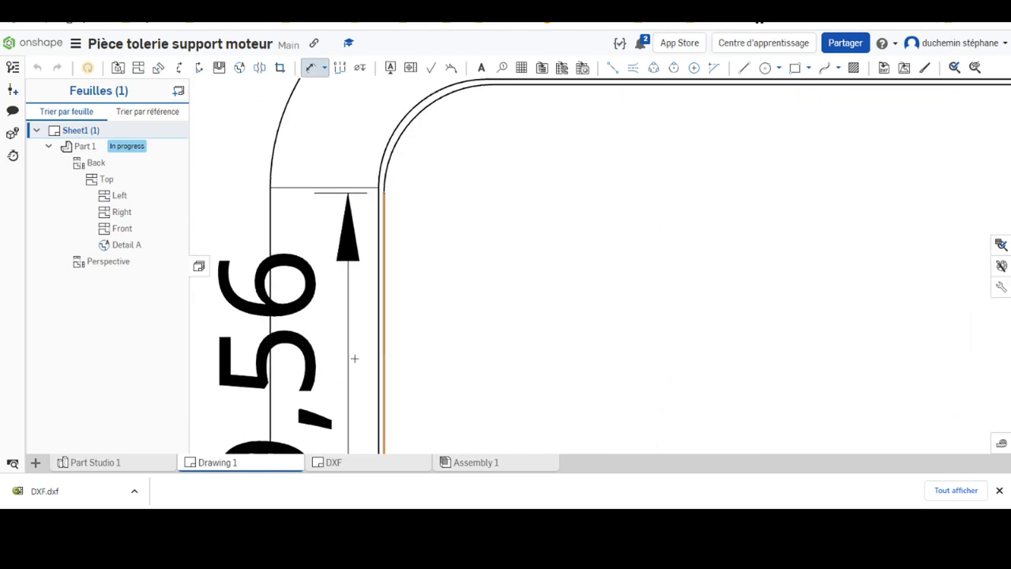
pyautogui.scroll(2, 355, 410)
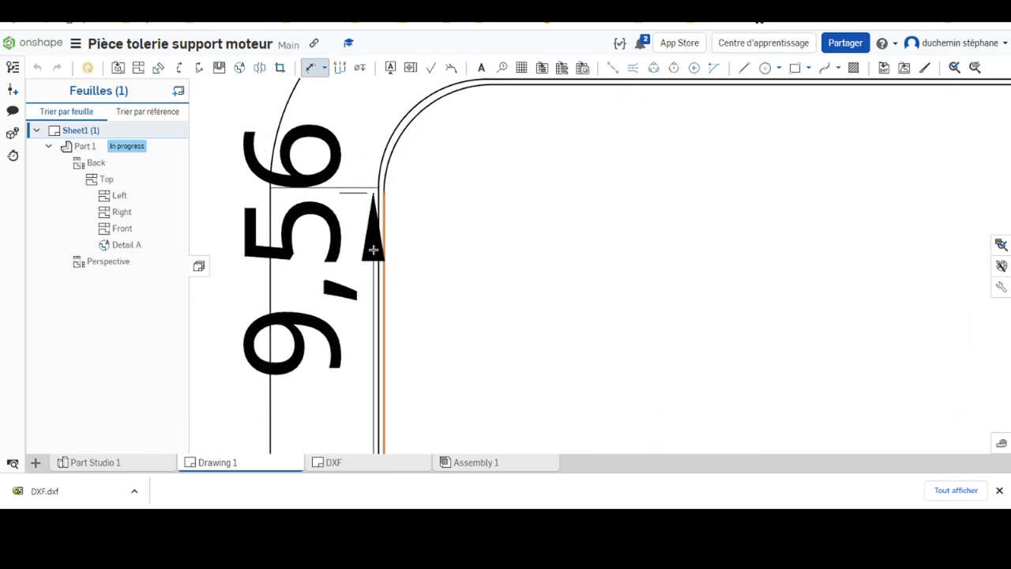
pyautogui.click(380, 249)
pyautogui.scroll(-2, 285, 233)
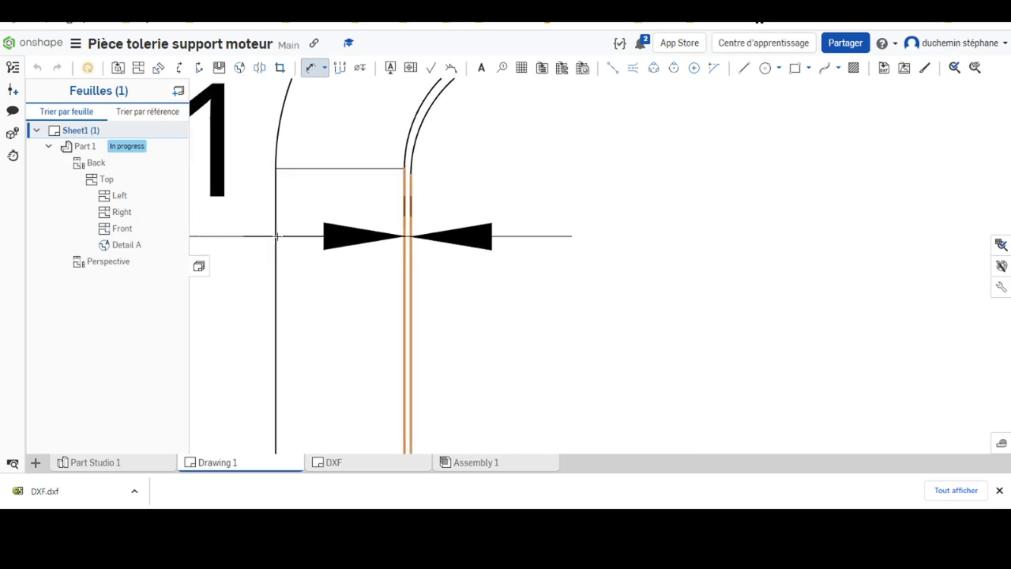
pyautogui.scroll(-2, 286, 233)
pyautogui.scroll(-1, 285, 233)
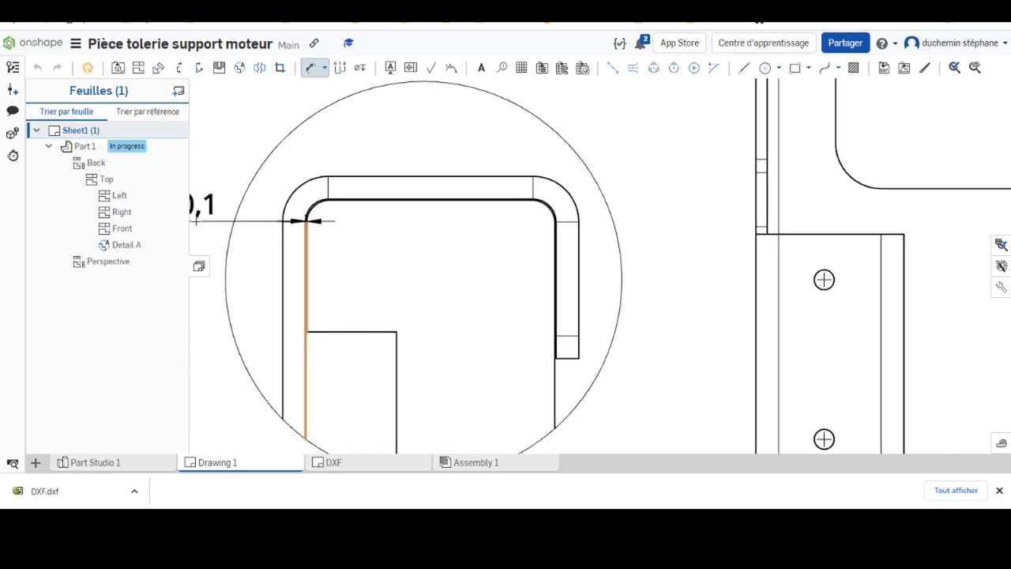
pyautogui.click(232, 226)
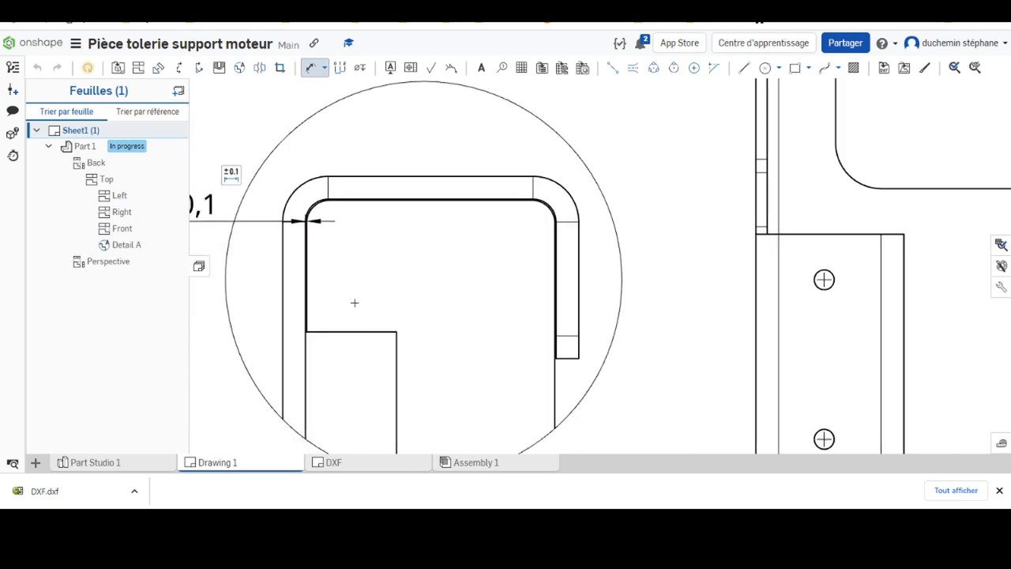
# Step: Add a vertical 0,1 dimension above the bend in detail view A
pyautogui.click(385, 203)
pyautogui.scroll(1, 383, 194)
pyautogui.scroll(2, 379, 181)
pyautogui.scroll(1, 376, 170)
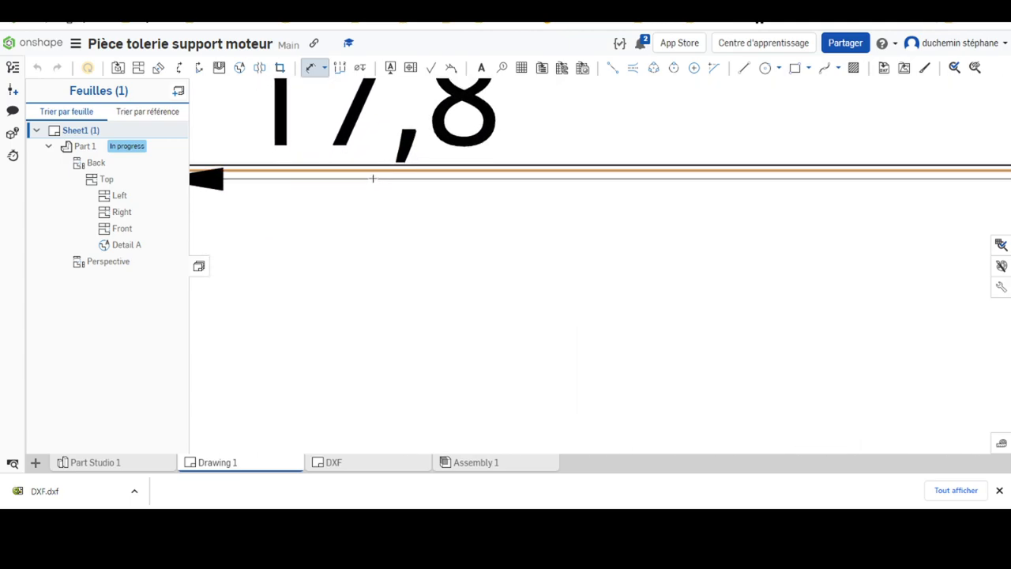
pyautogui.scroll(2, 387, 164)
pyautogui.scroll(2, 431, 147)
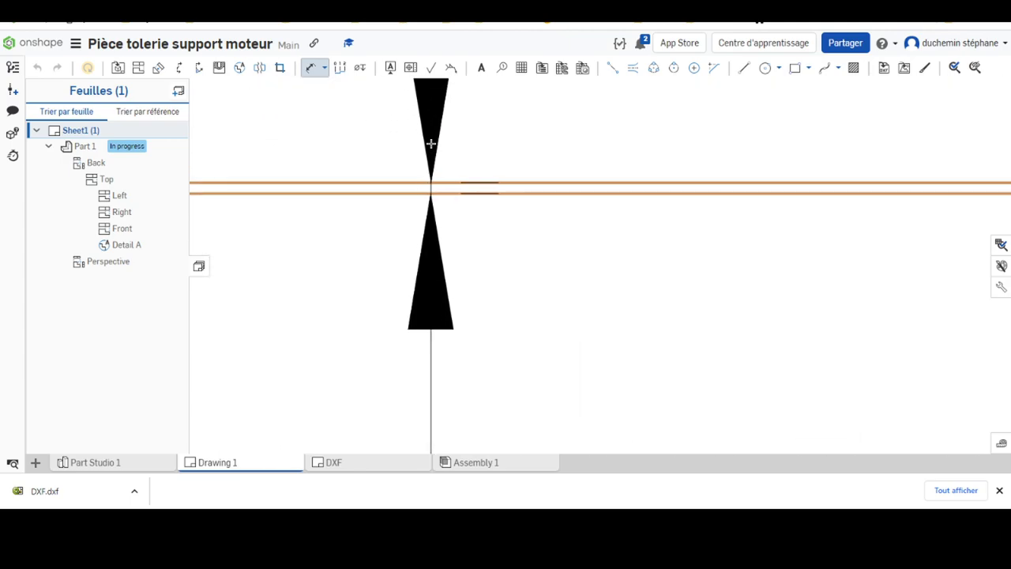
pyautogui.scroll(1, 437, 143)
pyautogui.scroll(-2, 436, 143)
pyautogui.scroll(-3, 514, 150)
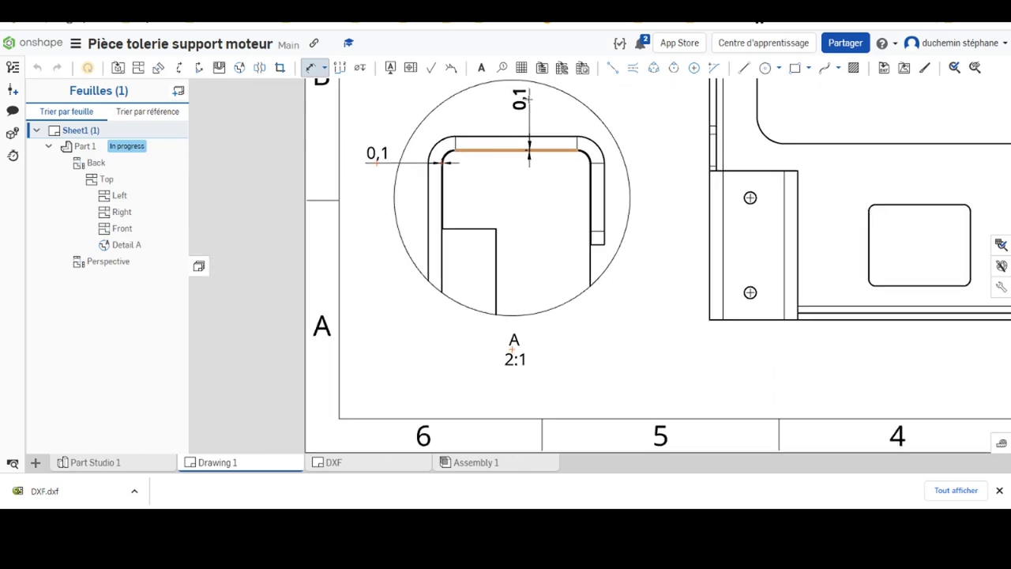
pyautogui.click(512, 151)
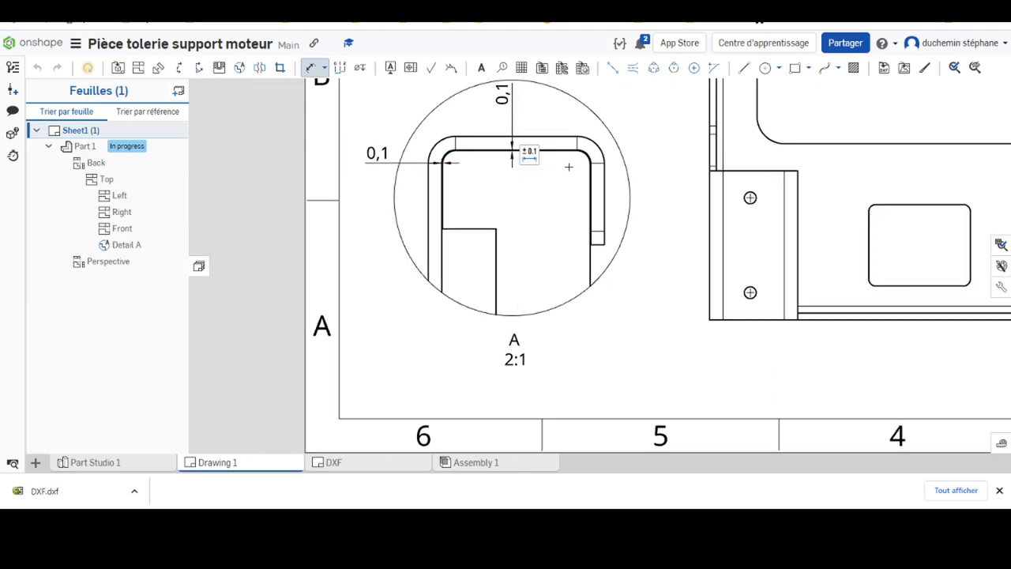
pyautogui.scroll(-2, 563, 240)
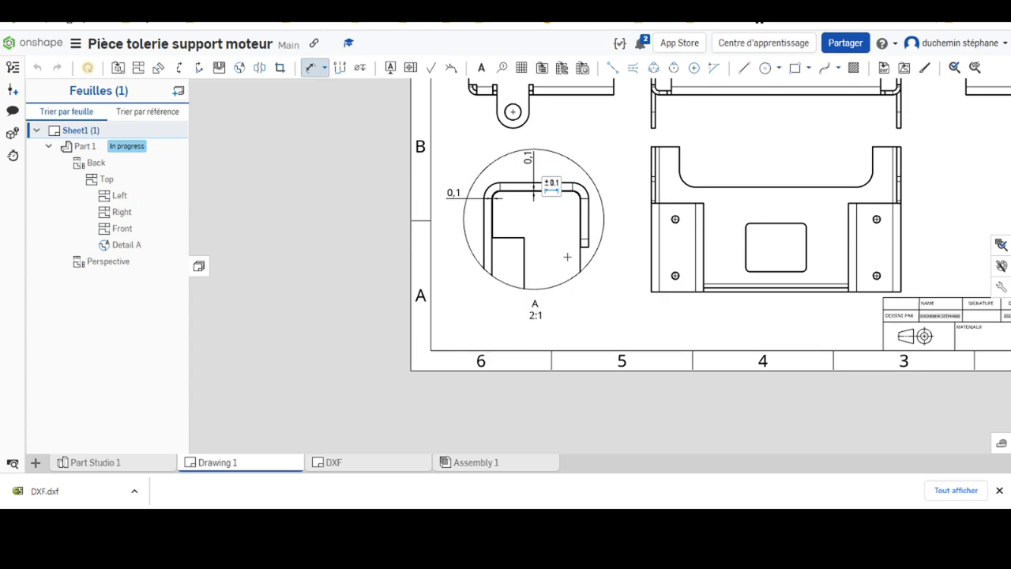
pyautogui.scroll(-2, 652, 158)
pyautogui.moveTo(718, 159); pyautogui.dragTo(499, 276, button='middle')
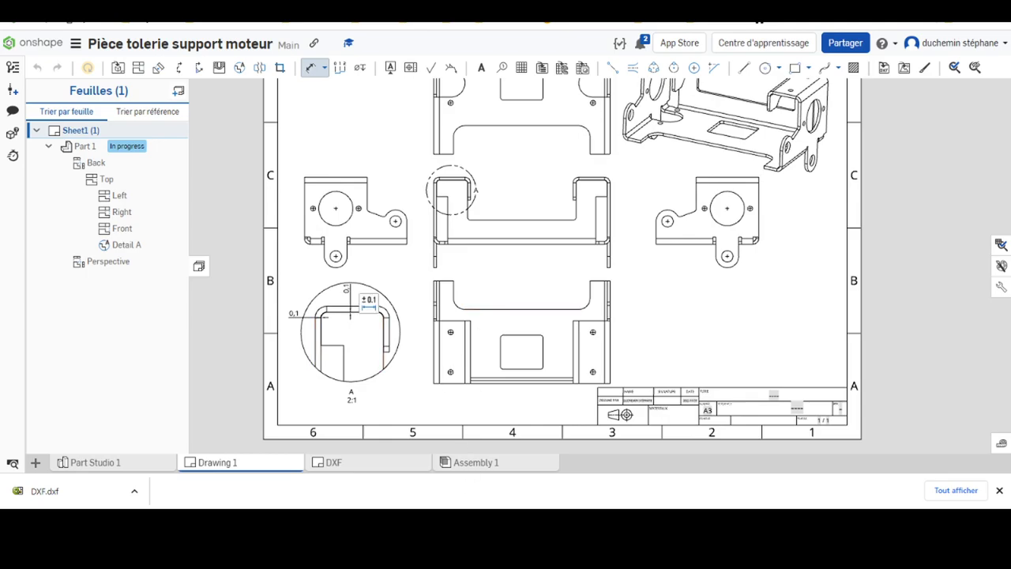
pyautogui.click(536, 513)
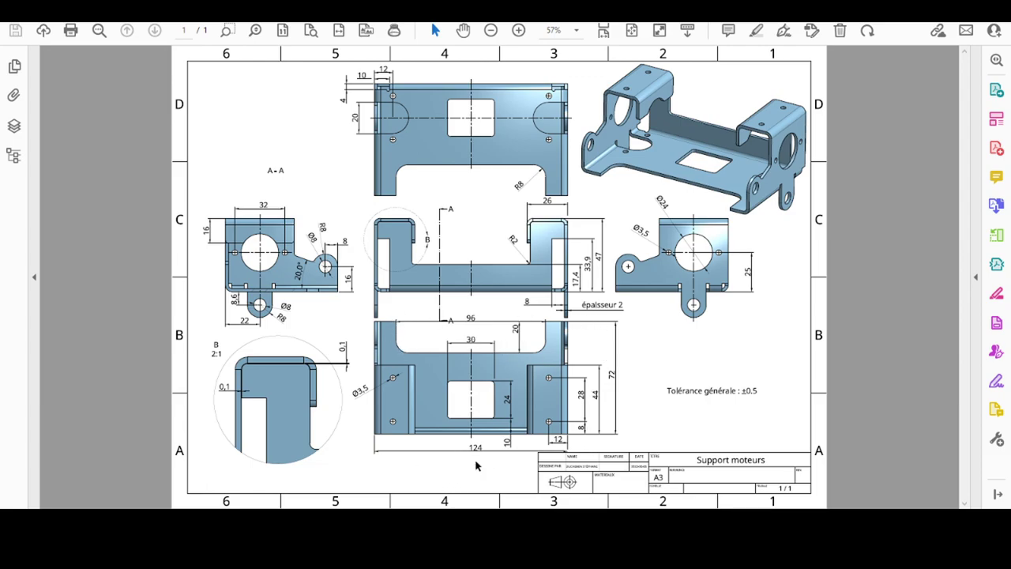
pyautogui.hotkey('alt', 'Tab')
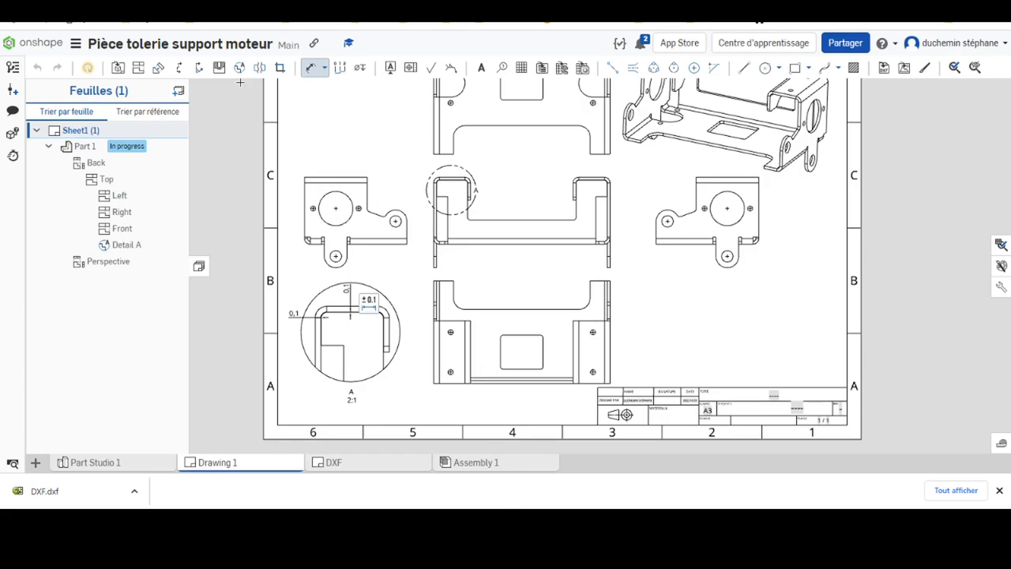
# Step: Dimension the lower view with a 124 overall width and a 72 height
pyautogui.press('Delete')
pyautogui.click(434, 359)
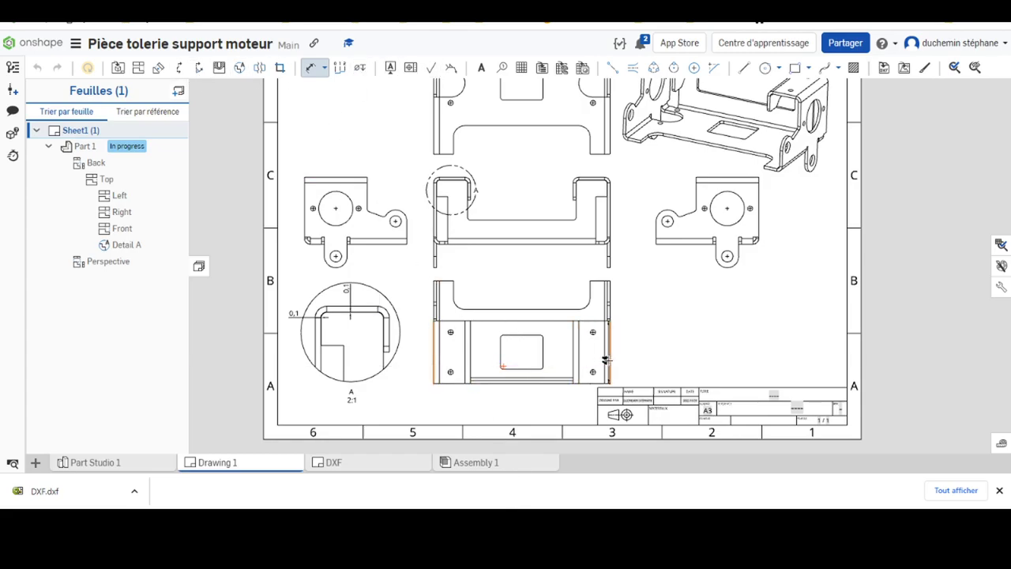
pyautogui.click(608, 361)
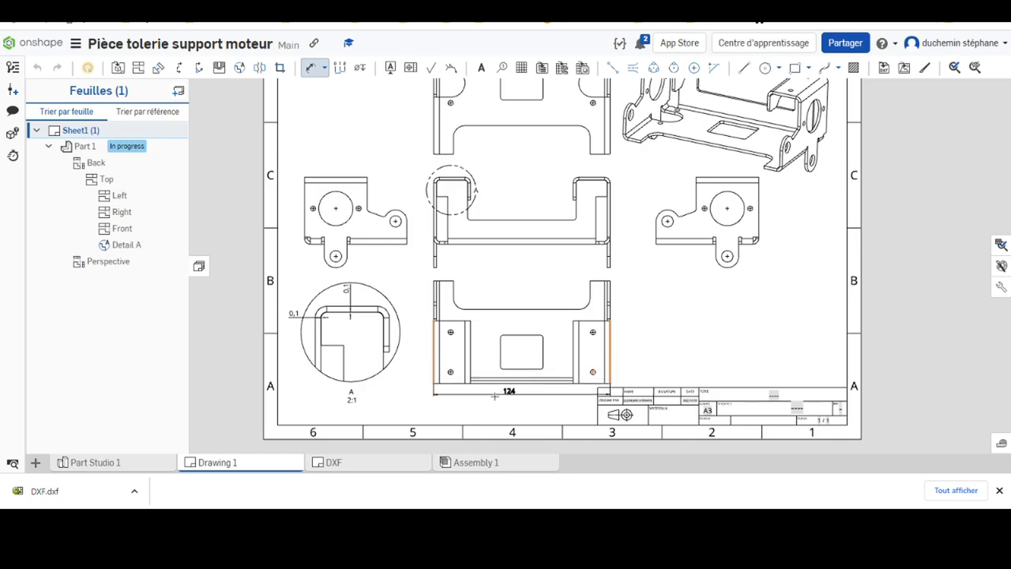
pyautogui.click(521, 392)
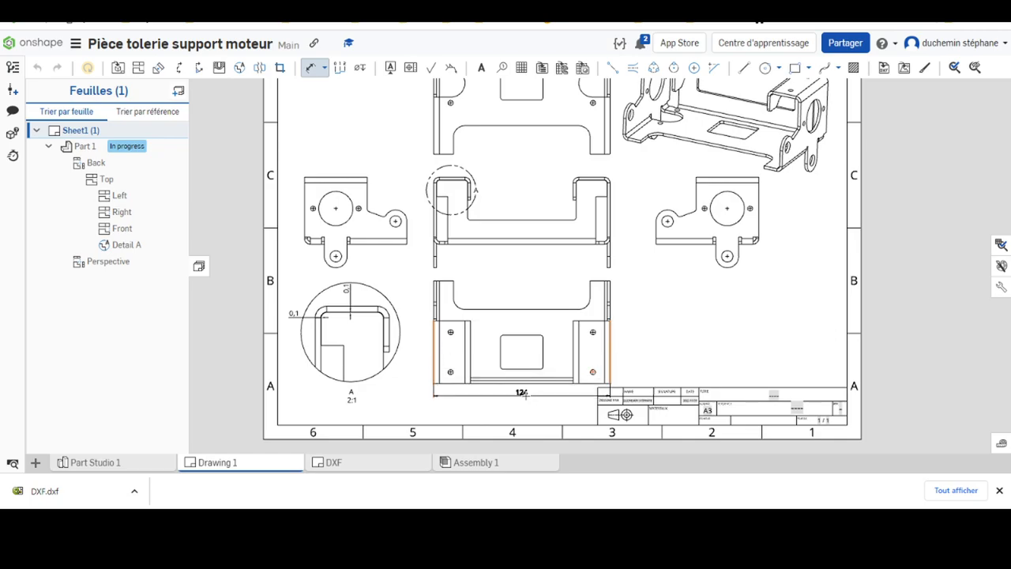
pyautogui.click(587, 382)
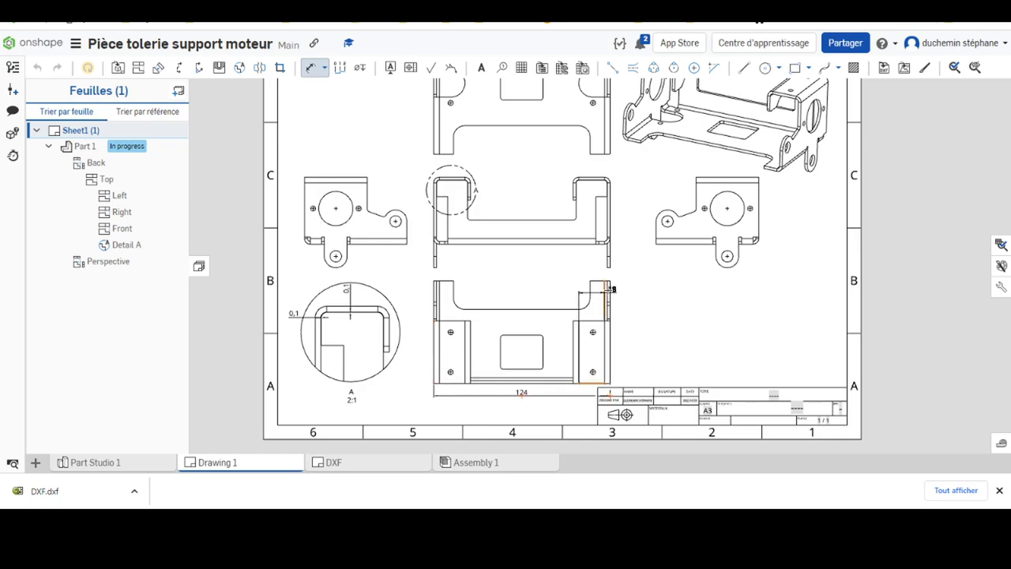
pyautogui.click(610, 280)
pyautogui.click(636, 331)
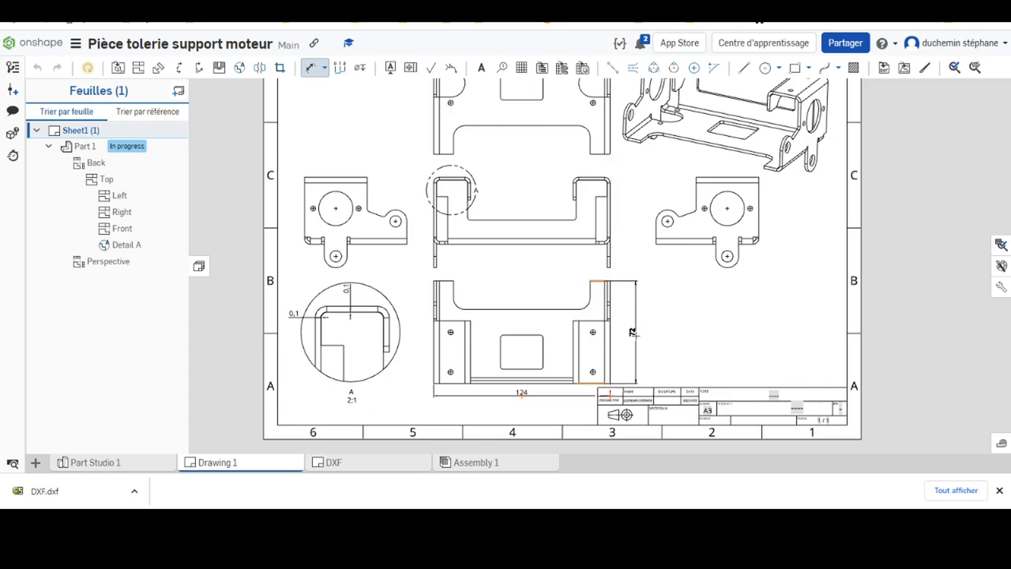
# Step: Add the 96 width across the top opening and delete the stray 80 dimension
pyautogui.click(453, 283)
pyautogui.click(590, 282)
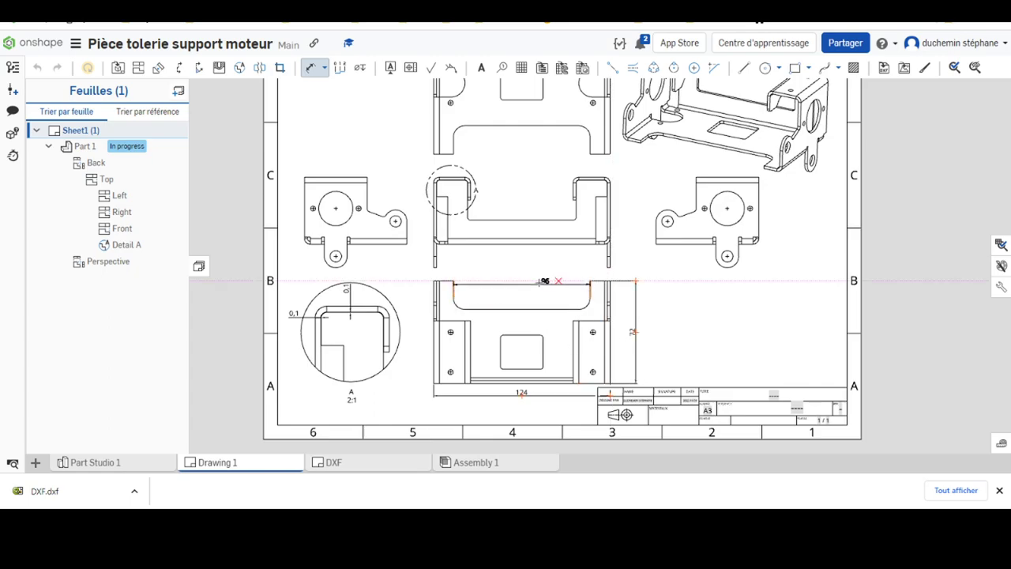
pyautogui.click(522, 269)
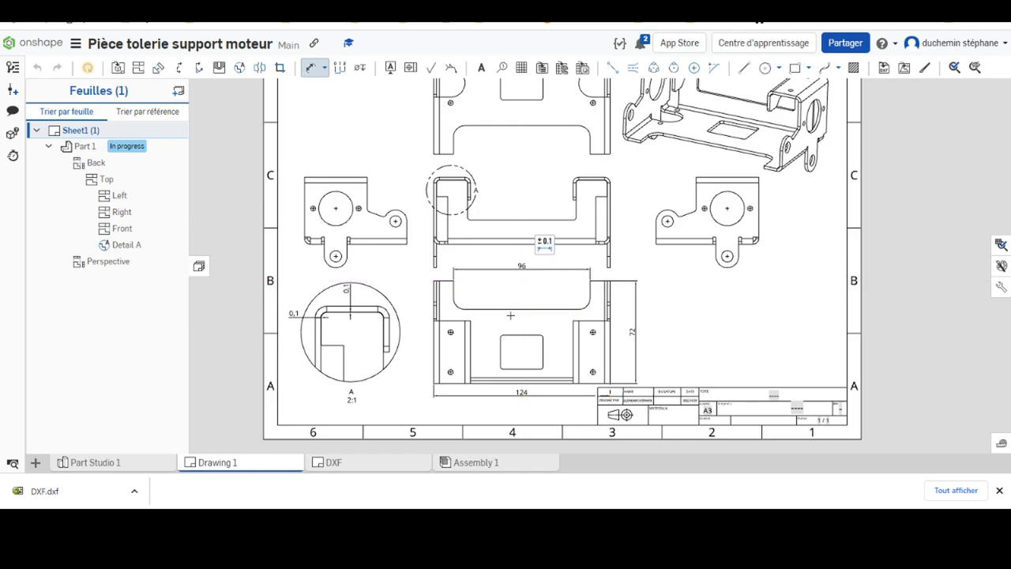
pyautogui.click(516, 309)
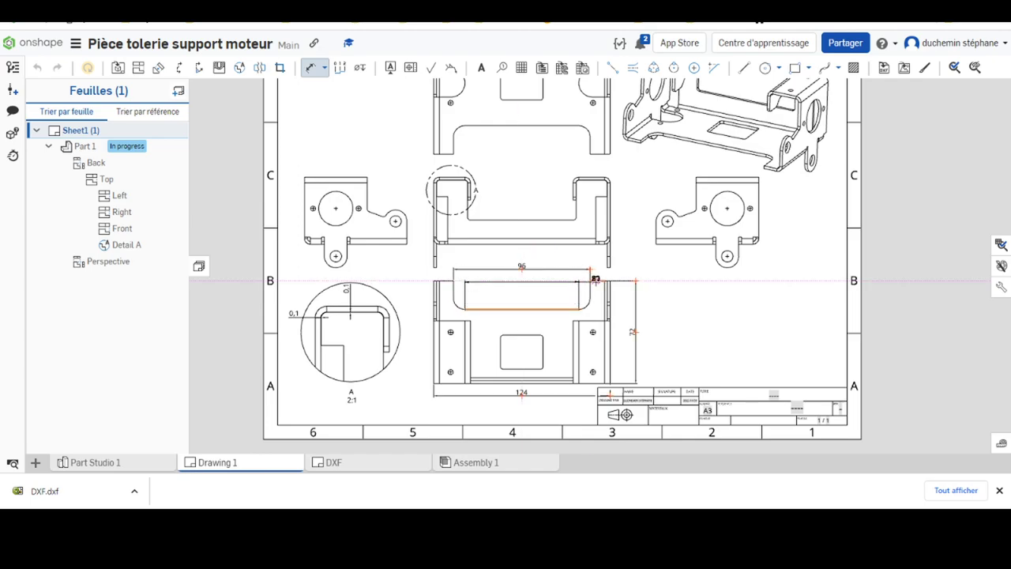
pyautogui.click(596, 280)
pyautogui.scroll(-1, 598, 289)
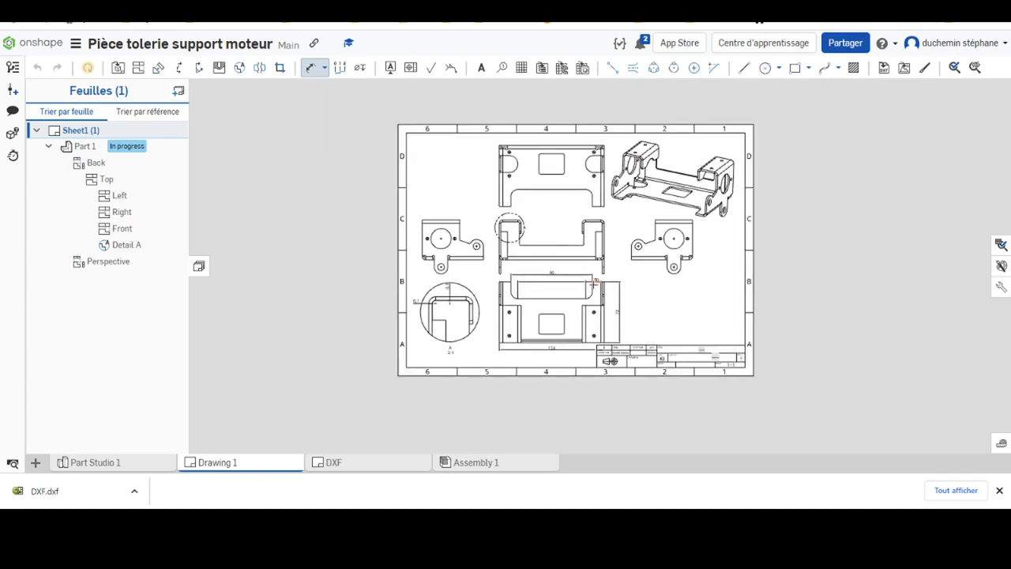
pyautogui.scroll(3, 600, 286)
pyautogui.scroll(3, 601, 284)
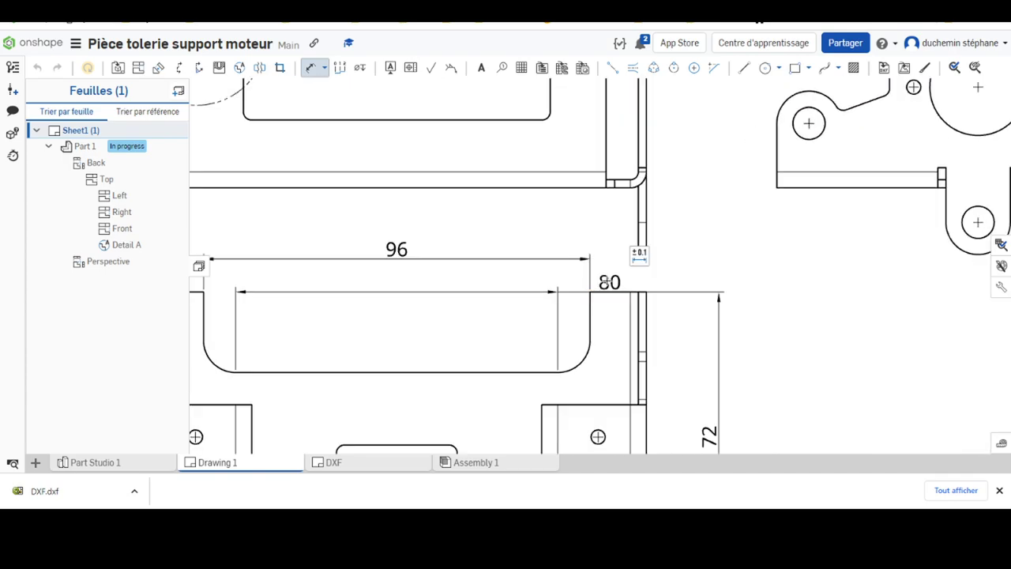
pyautogui.press('Escape')
pyautogui.click(606, 283)
pyautogui.press('Delete')
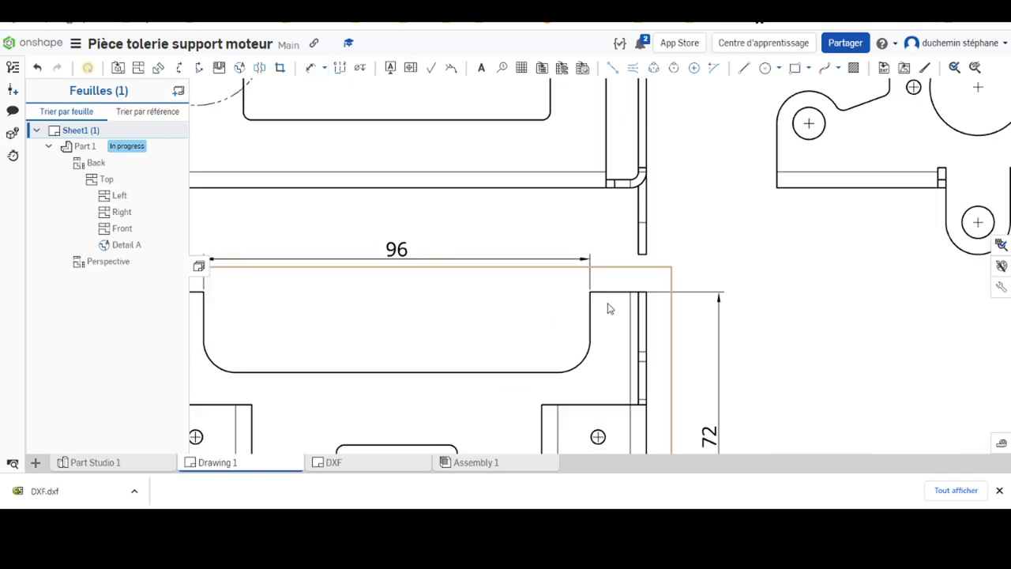
# Step: Add the vertical 20 dimension across the opening and fit the whole A3 sheet in view
pyautogui.click(310, 68)
pyautogui.click(602, 293)
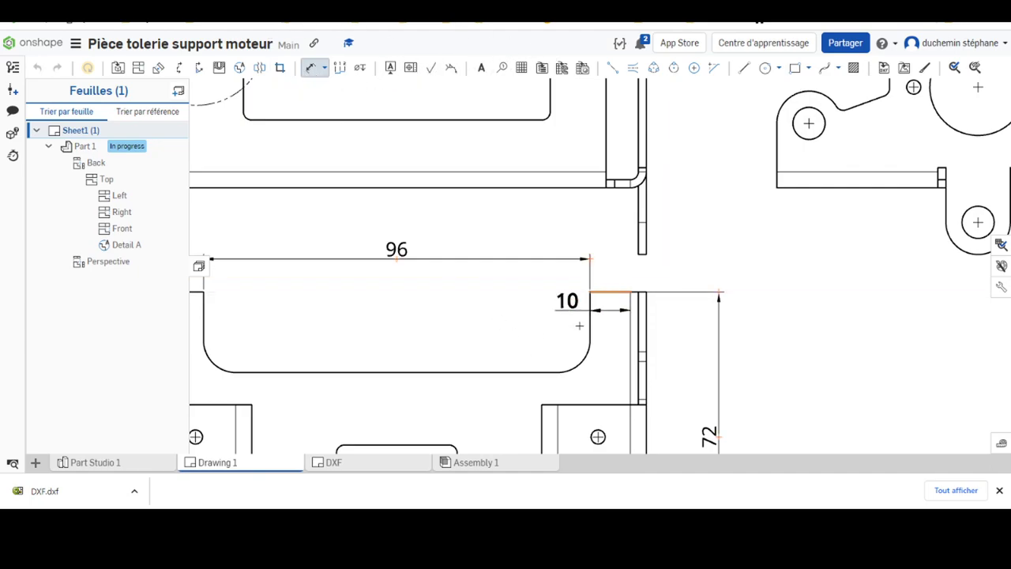
pyautogui.click(509, 371)
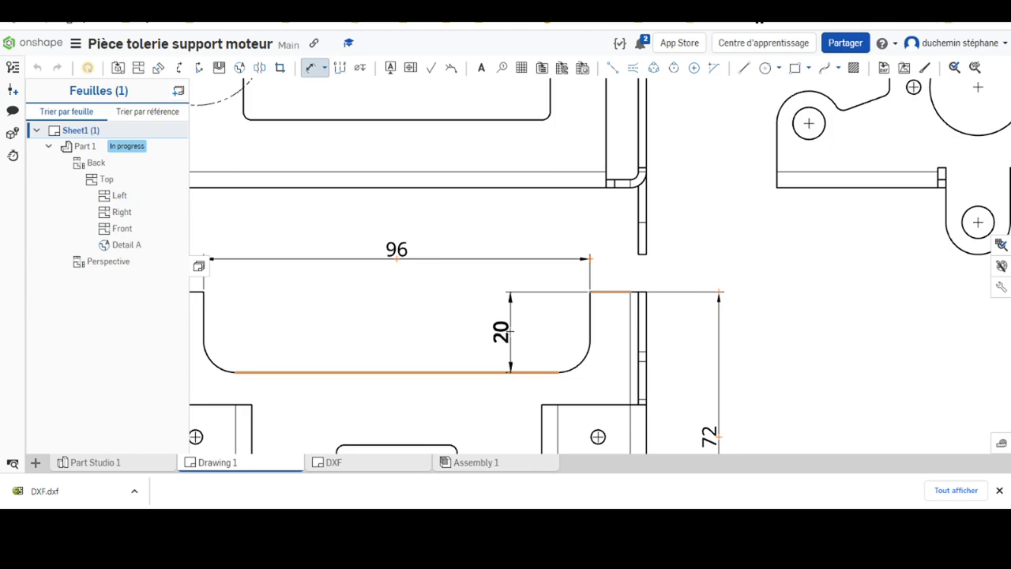
pyautogui.click(510, 333)
pyautogui.press('f')
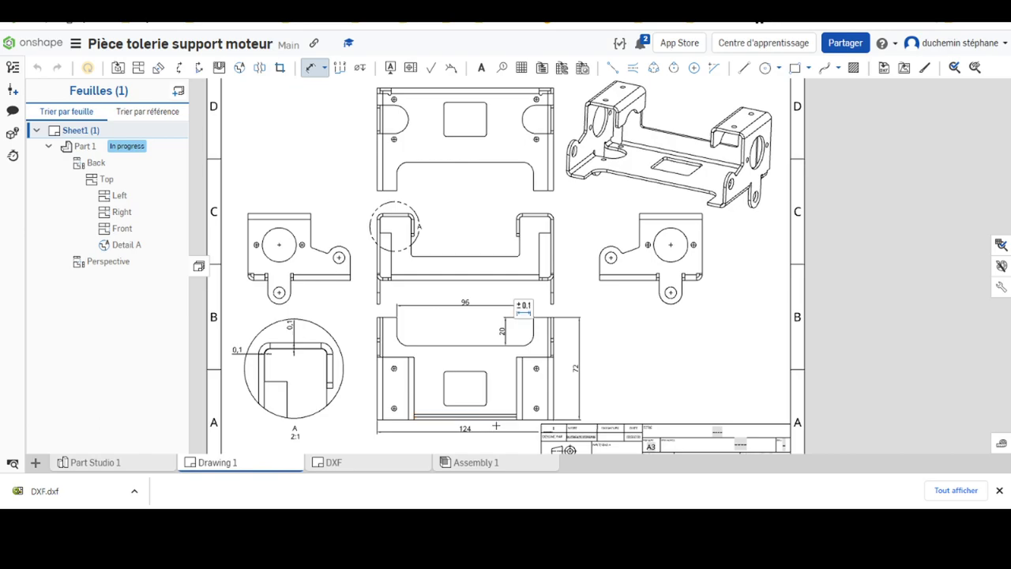
# Step: Dimension the window's 10 offset from the bottom edge, its 24 height and its 30 width
pyautogui.click(497, 423)
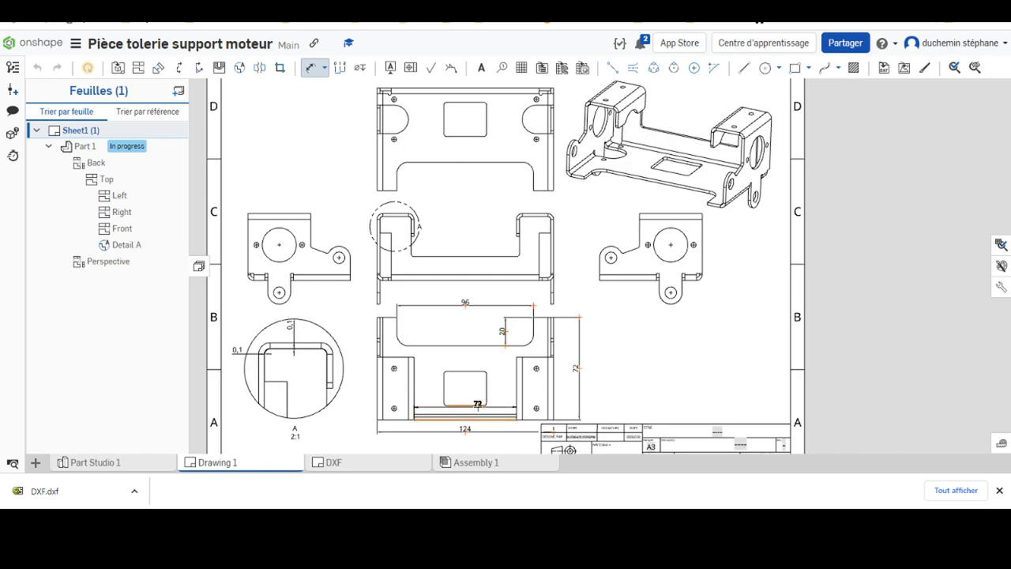
pyautogui.click(482, 405)
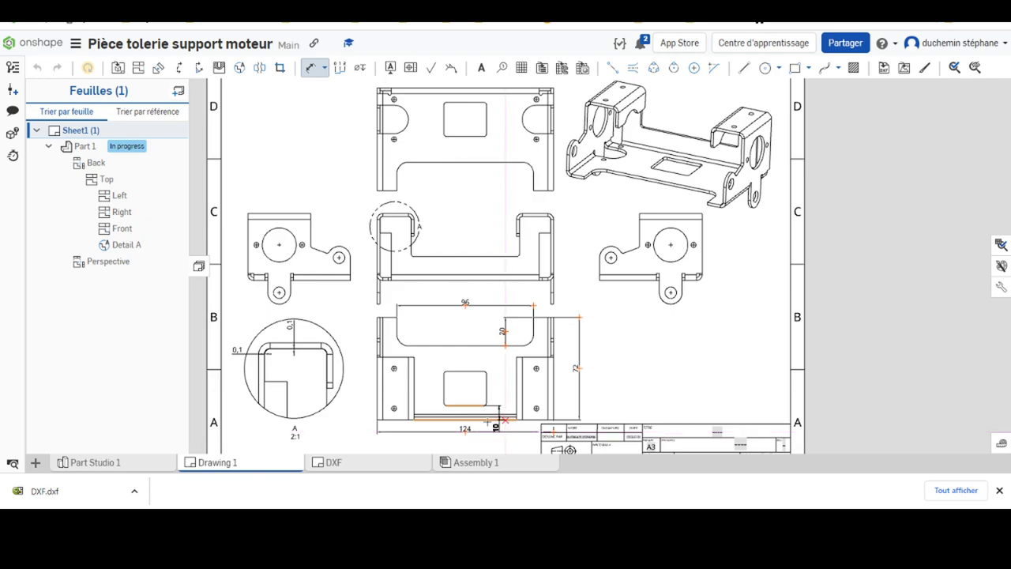
pyautogui.click(426, 443)
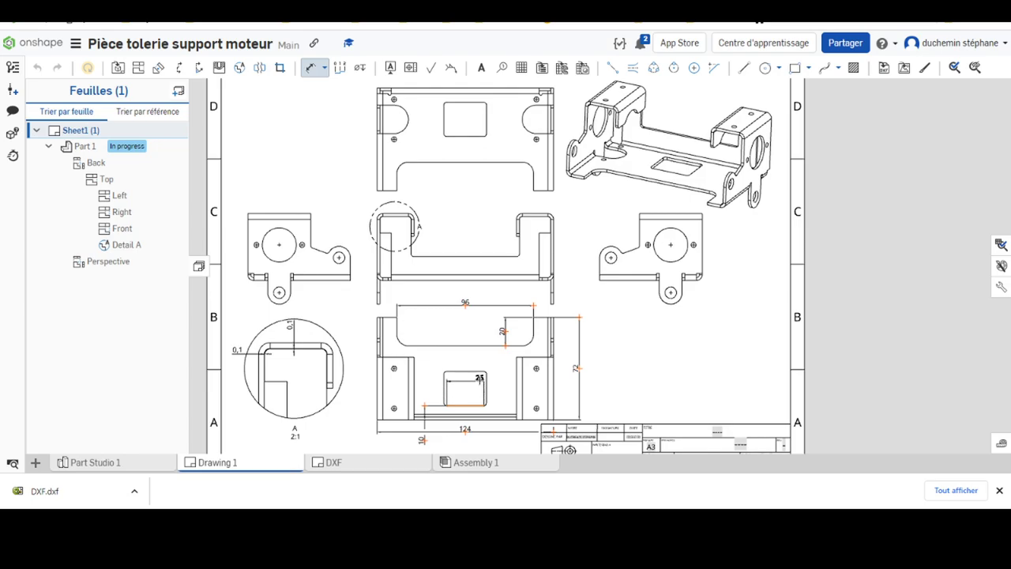
pyautogui.click(466, 371)
pyautogui.click(498, 388)
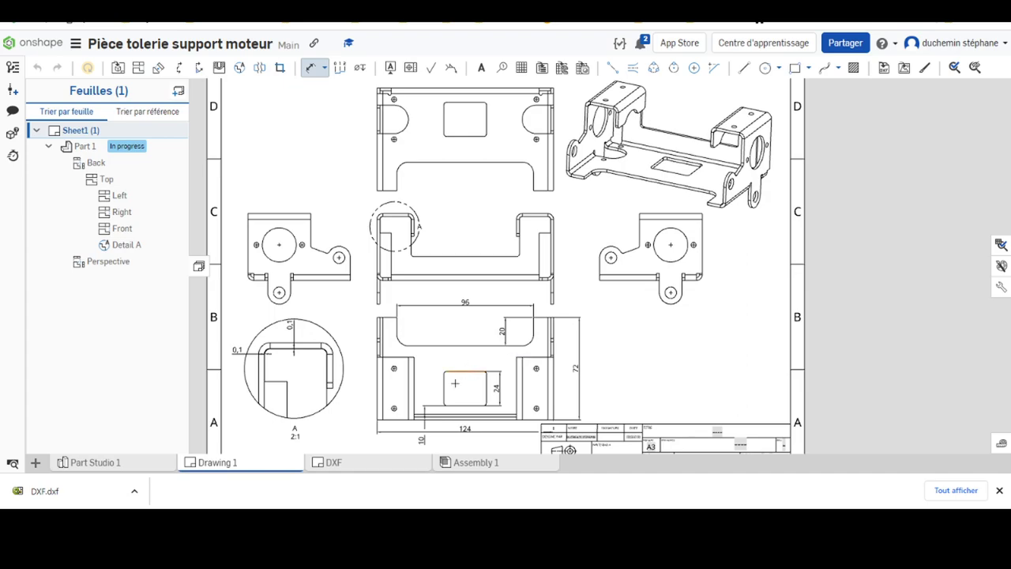
pyautogui.click(444, 387)
pyautogui.click(486, 388)
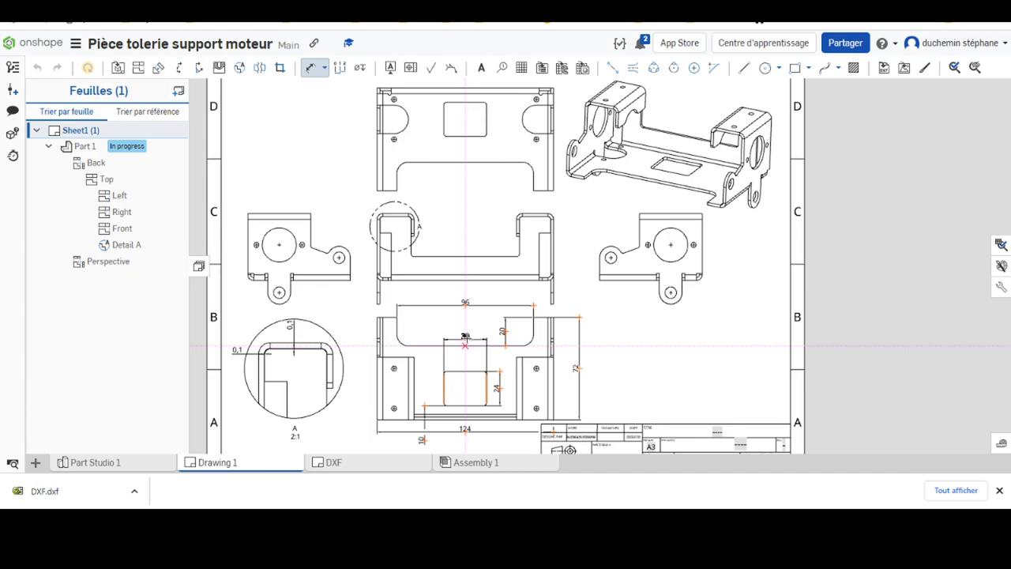
pyautogui.click(465, 329)
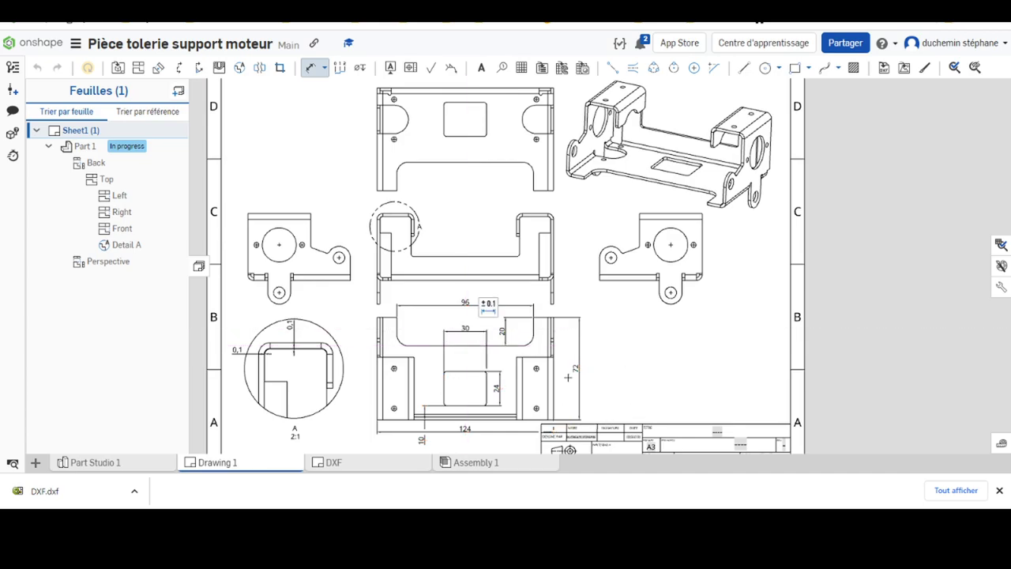
# Step: Add the 8 hole-to-edge, 28 hole spacing and 44 flange height dimensions
pyautogui.scroll(-5, 563, 379)
pyautogui.scroll(6, 545, 398)
pyautogui.scroll(3, 525, 415)
pyautogui.scroll(-2, 514, 425)
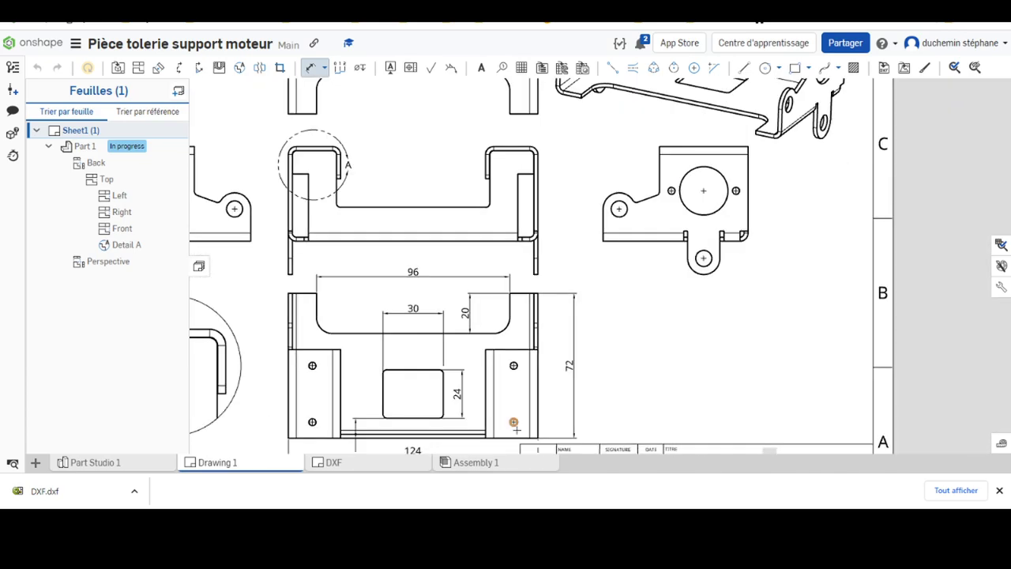
pyautogui.click(504, 435)
pyautogui.click(556, 427)
pyautogui.click(513, 364)
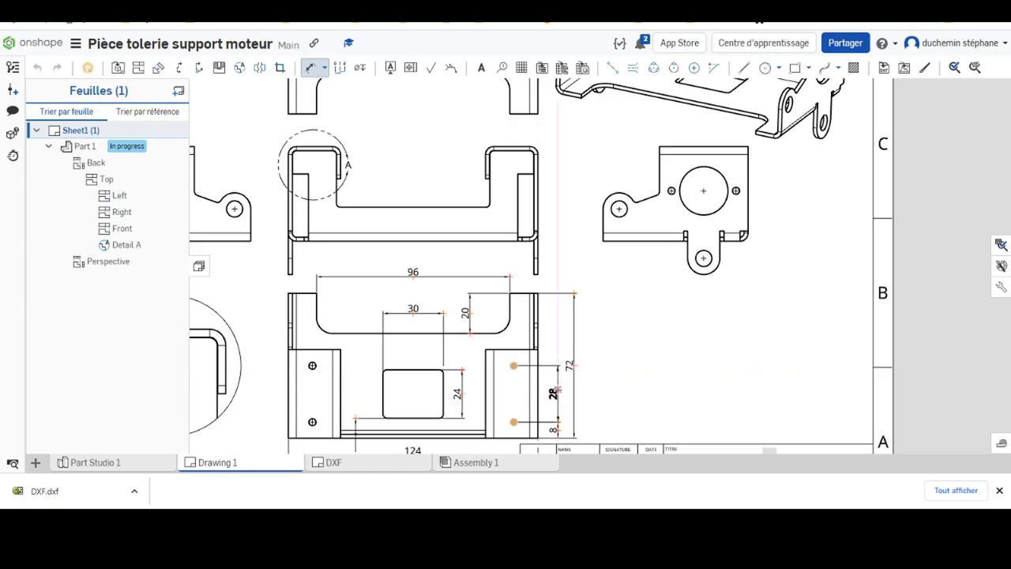
pyautogui.click(553, 391)
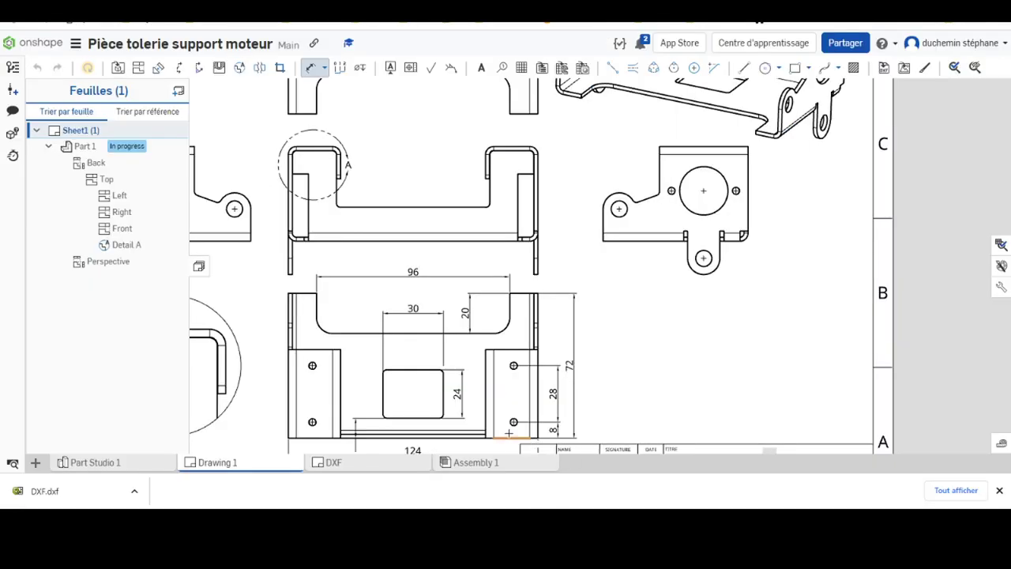
pyautogui.click(506, 349)
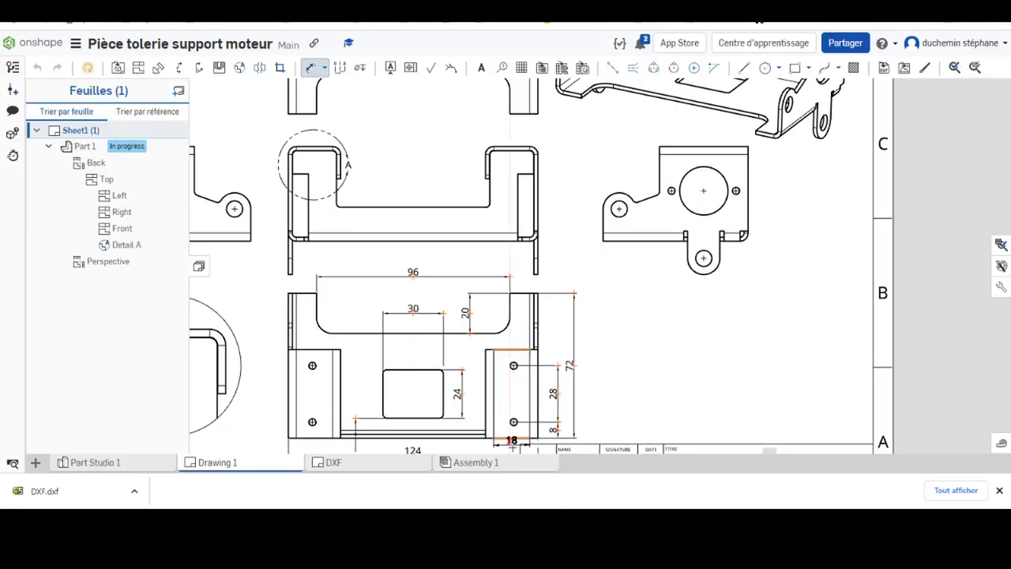
pyautogui.click(512, 437)
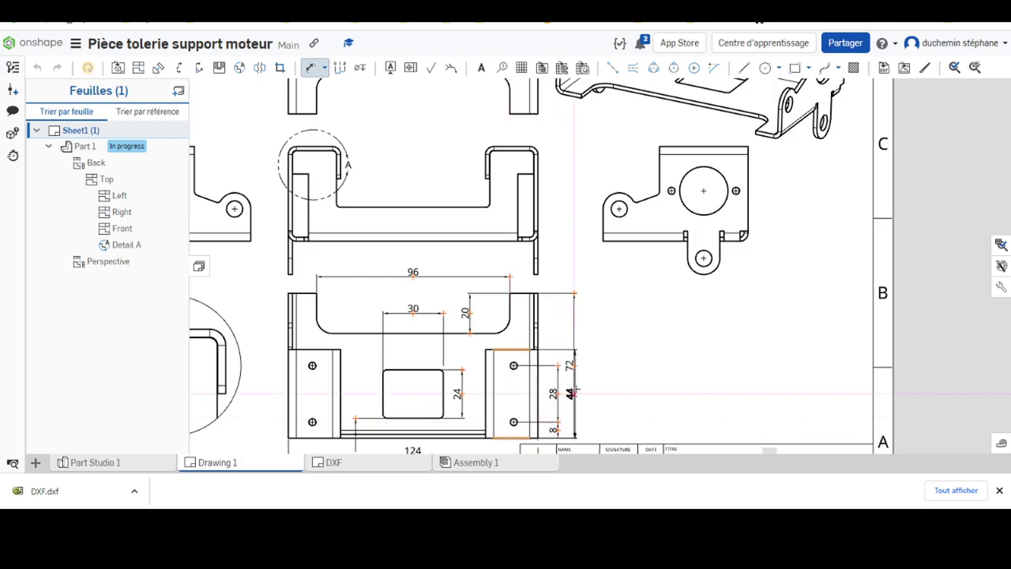
pyautogui.click(574, 392)
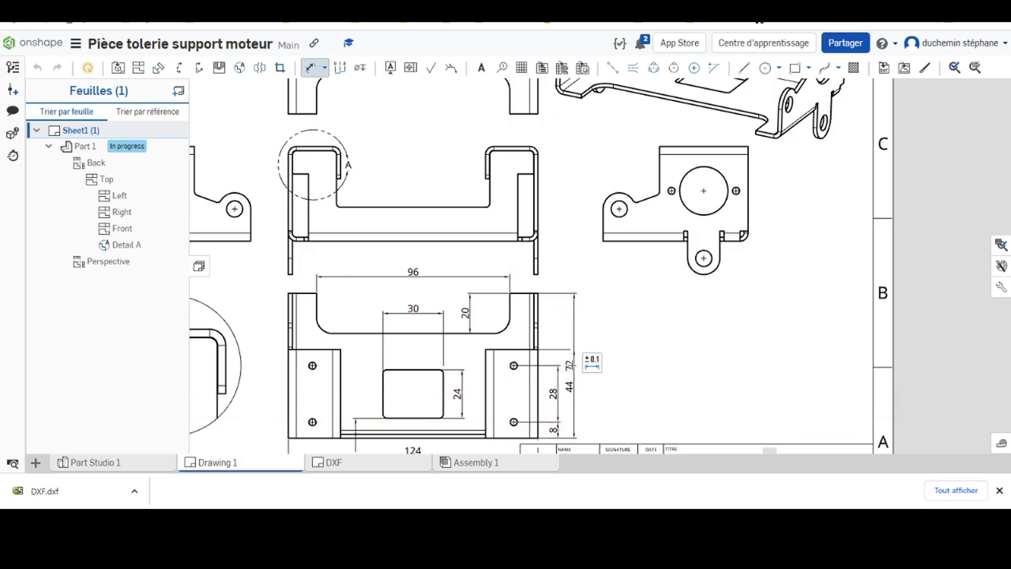
pyautogui.press('Escape')
# Step: Move the 72 dimension further right and cancel the centre-mark tool
pyautogui.moveTo(567, 364); pyautogui.dragTo(587, 364)
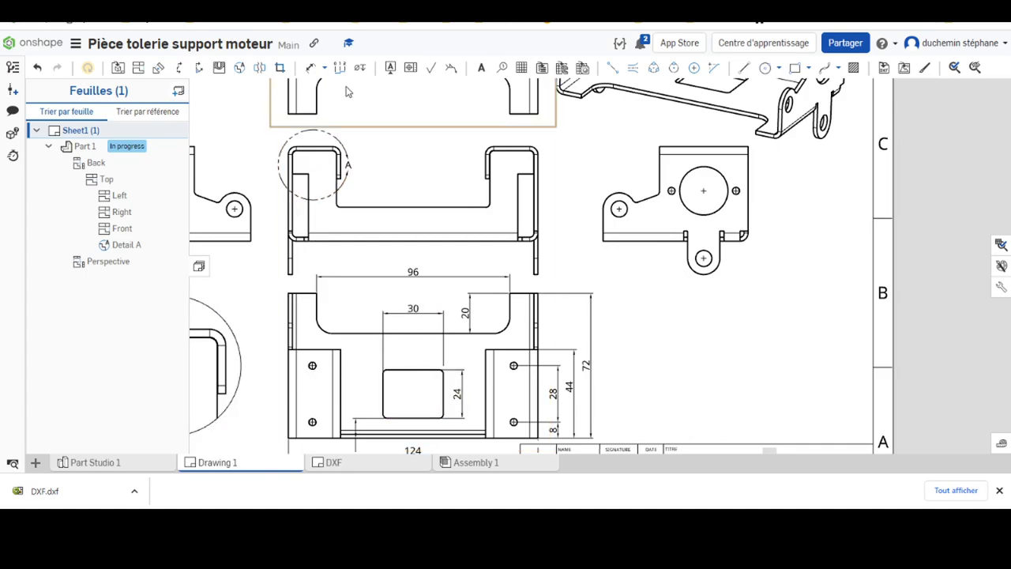
pyautogui.click(310, 67)
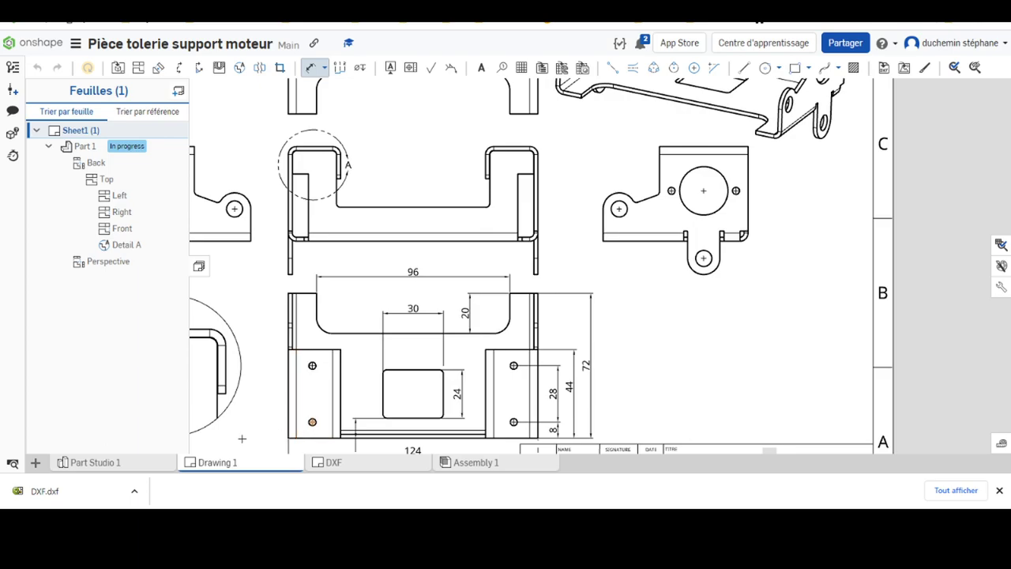
pyautogui.scroll(-5, 312, 423)
pyautogui.scroll(5, 310, 427)
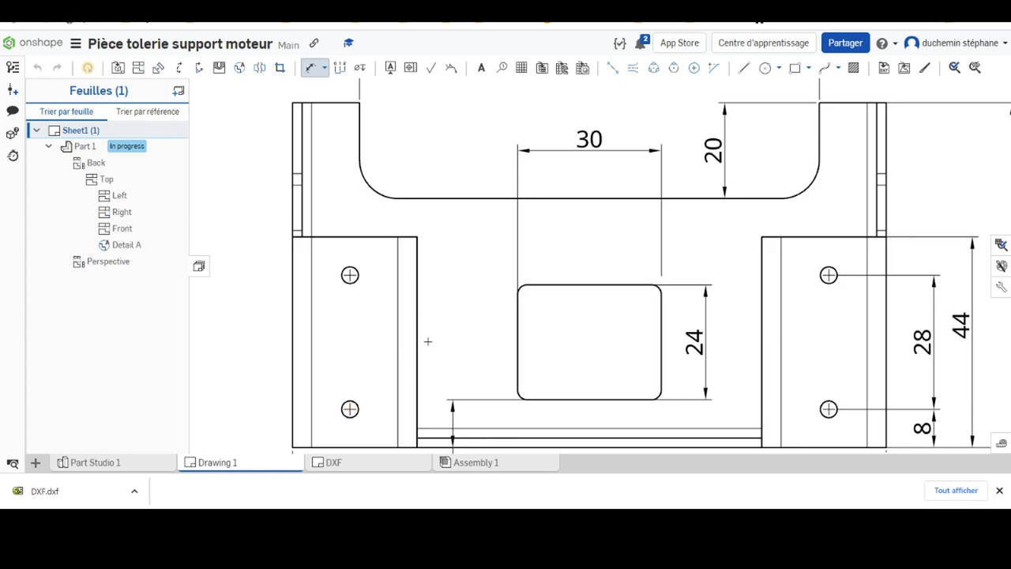
pyautogui.click(313, 69)
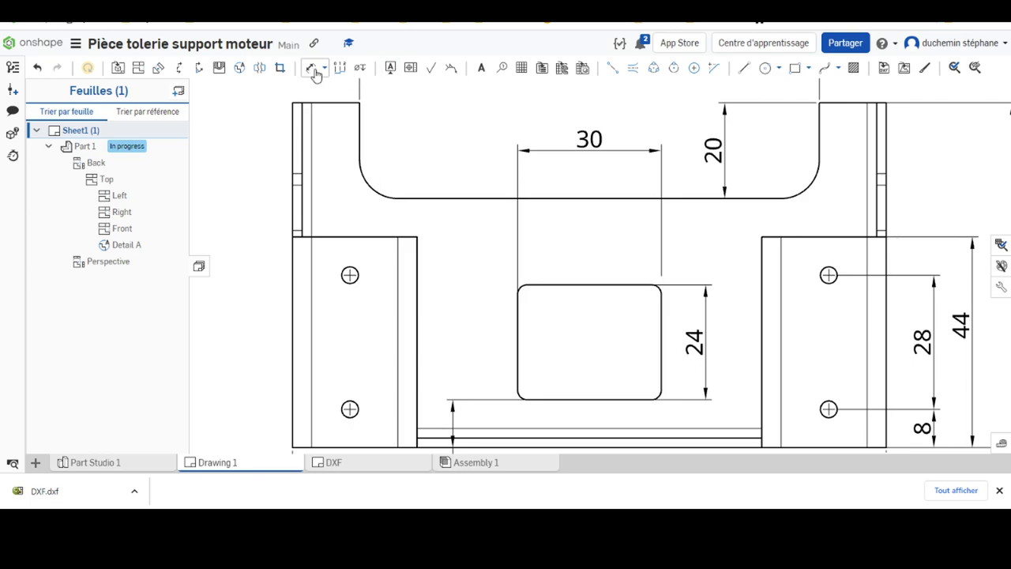
# Step: Label the lower-left hole with a Ø3,5 diameter dimension placed to its left
pyautogui.click(313, 69)
pyautogui.click(350, 408)
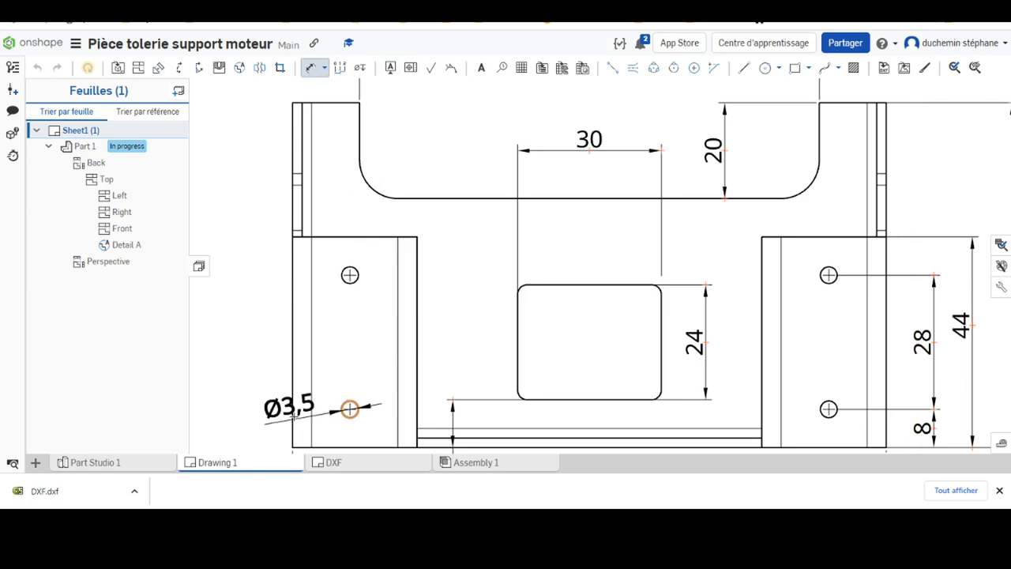
pyautogui.click(223, 417)
pyautogui.scroll(5, 310, 276)
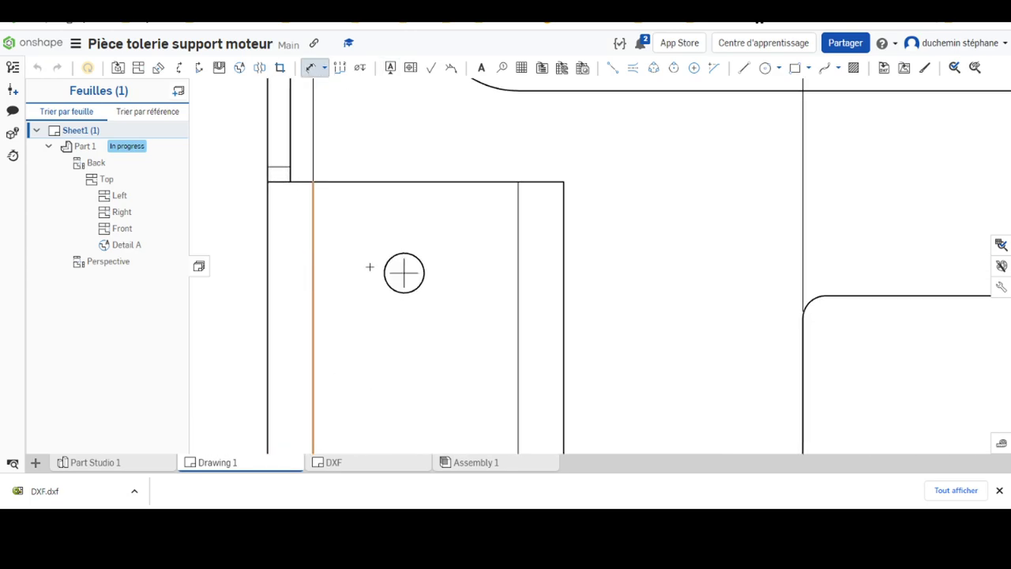
pyautogui.scroll(-5, 369, 267)
pyautogui.scroll(2, 384, 342)
pyautogui.scroll(-2, 537, 164)
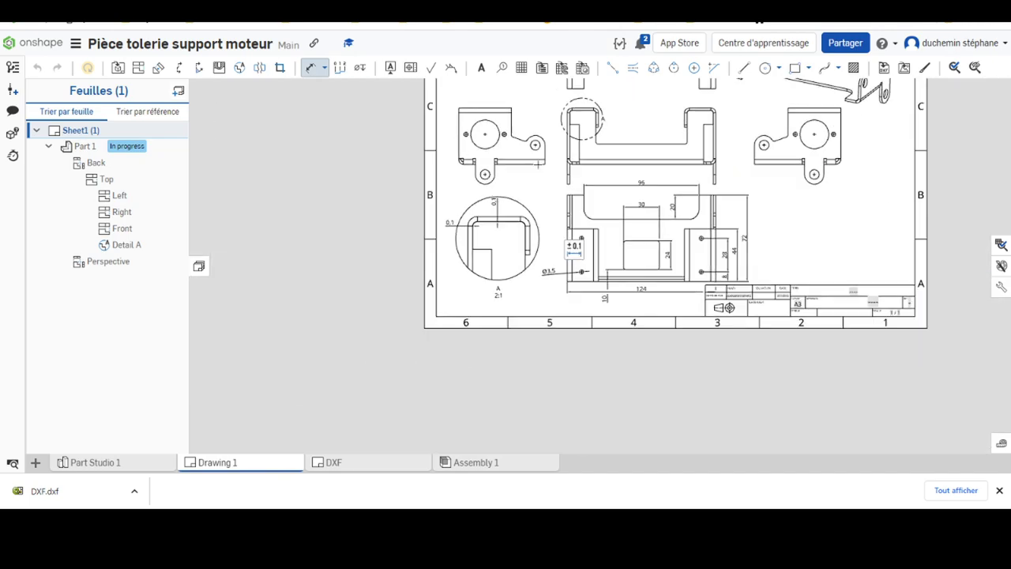
pyautogui.scroll(5, 517, 135)
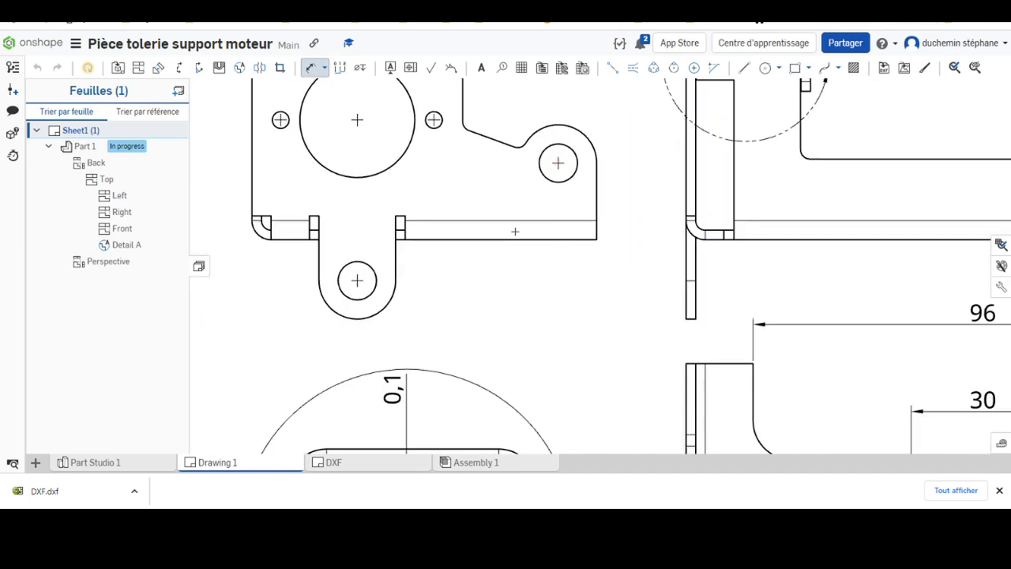
# Step: Add the 20,0° angle, the 8 hole-to-right-edge distance and the Ø8 lug hole diameter
pyautogui.click(515, 237)
pyautogui.click(494, 138)
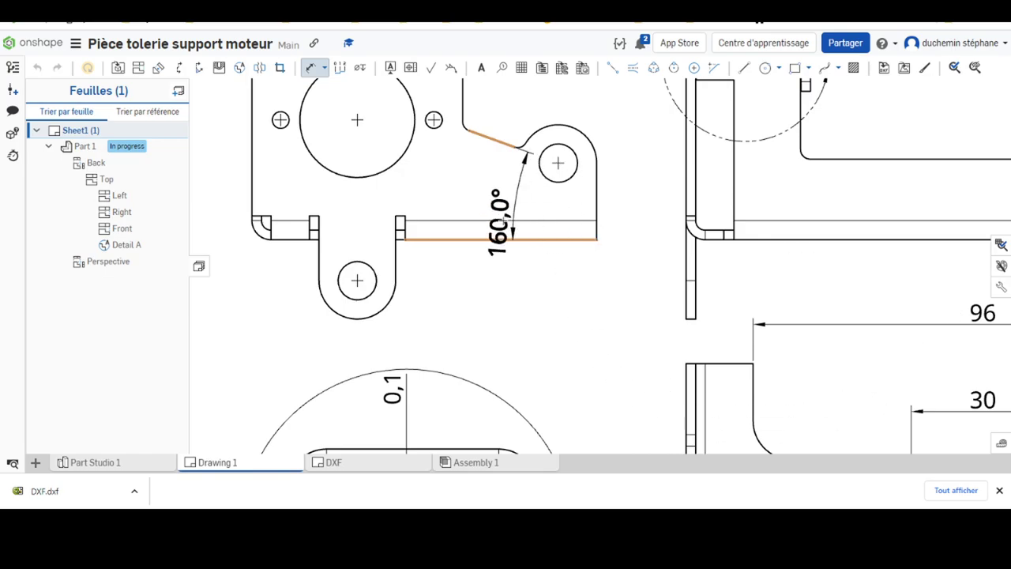
pyautogui.click(451, 176)
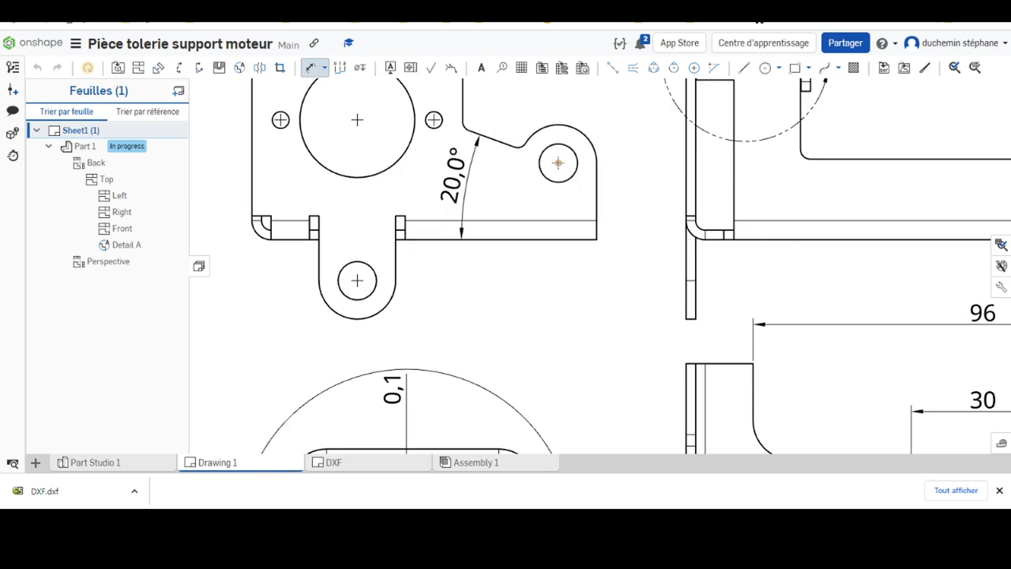
pyautogui.click(596, 183)
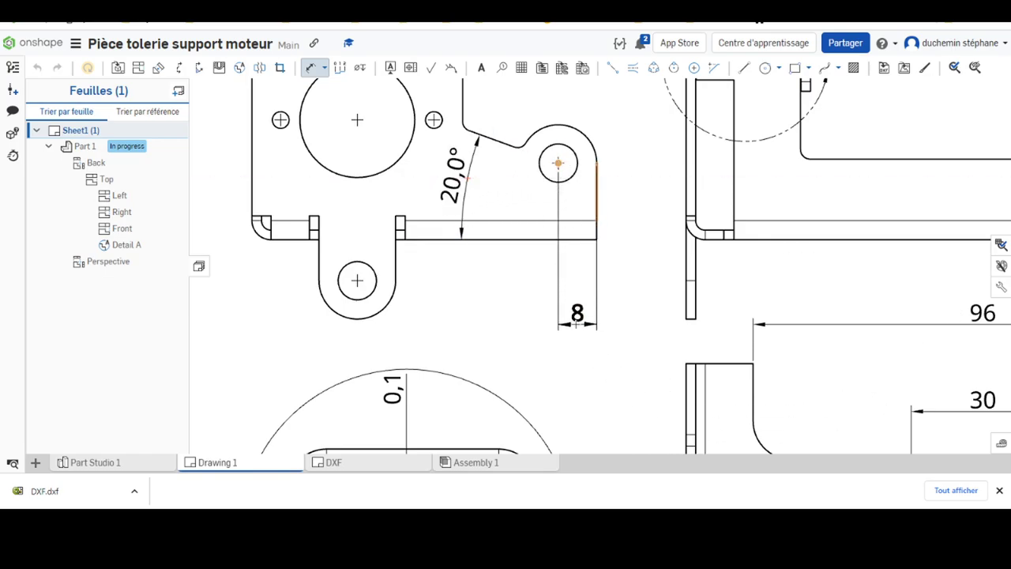
pyautogui.click(577, 309)
pyautogui.click(578, 156)
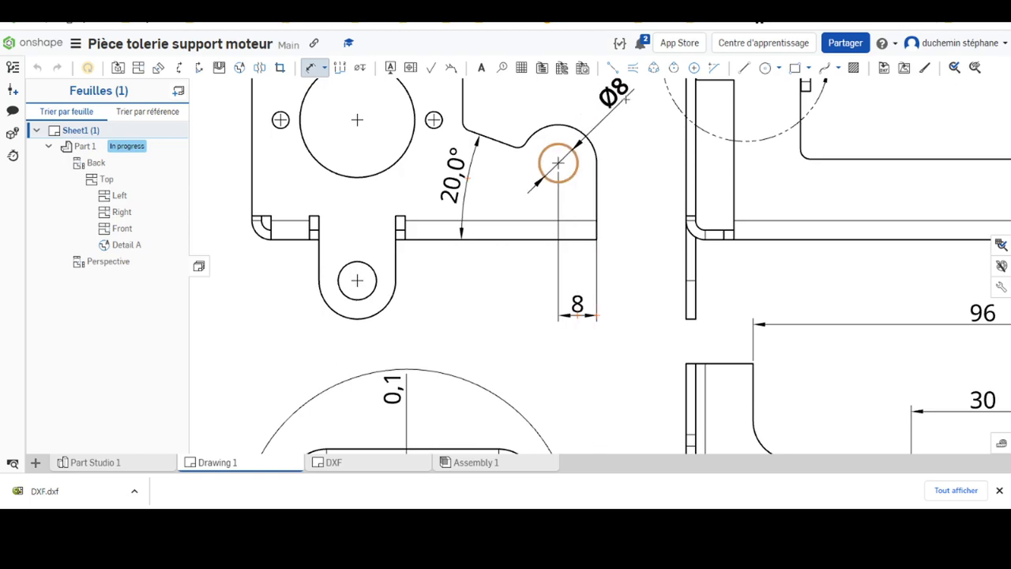
pyautogui.click(619, 89)
# Step: Dimension the lug hole 16 above the bottom edge
pyautogui.scroll(2, 511, 137)
pyautogui.scroll(-3, 490, 158)
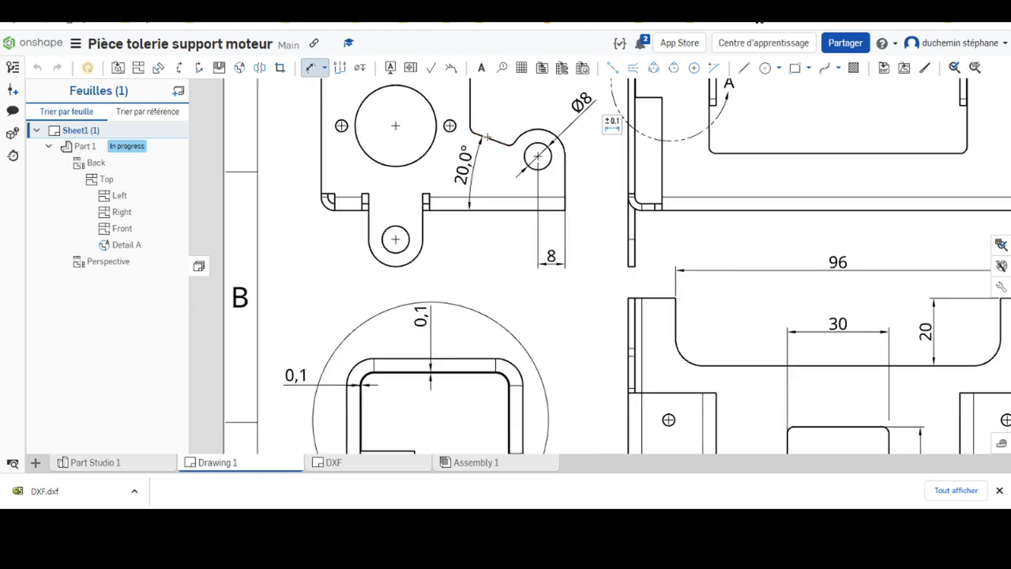
pyautogui.scroll(-3, 474, 189)
pyautogui.scroll(-1, 463, 209)
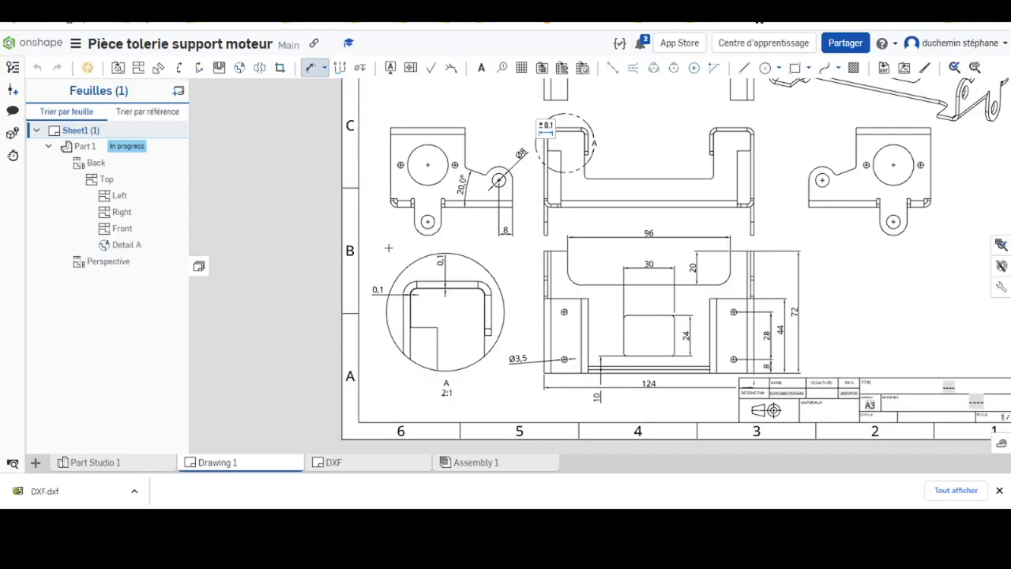
pyautogui.scroll(3, 474, 215)
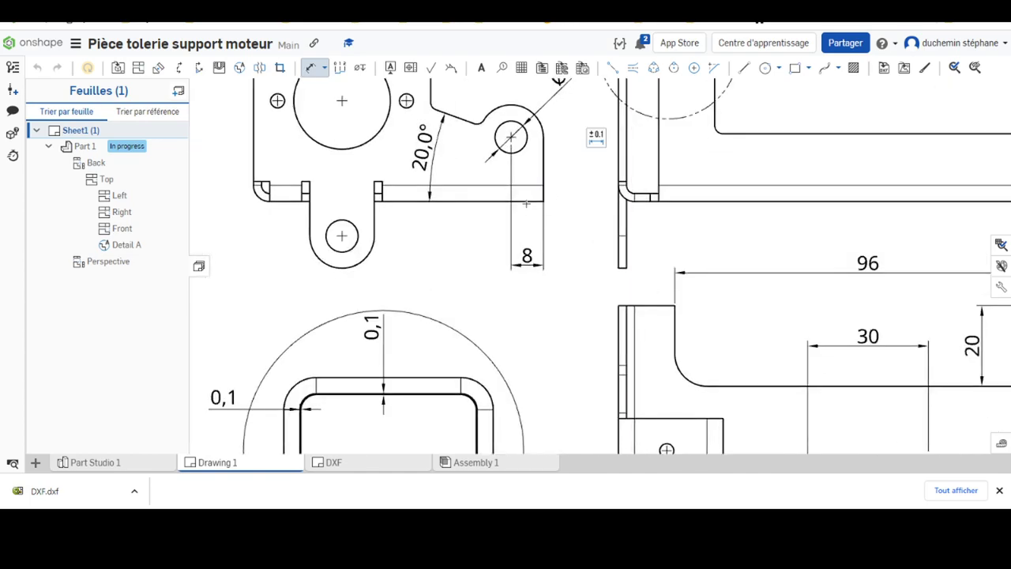
pyautogui.click(525, 202)
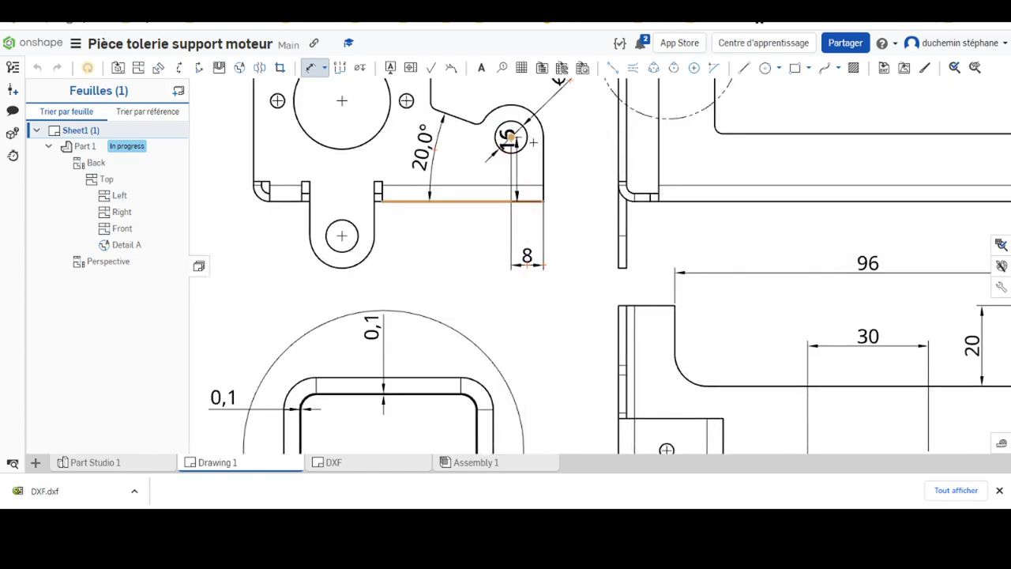
pyautogui.click(567, 162)
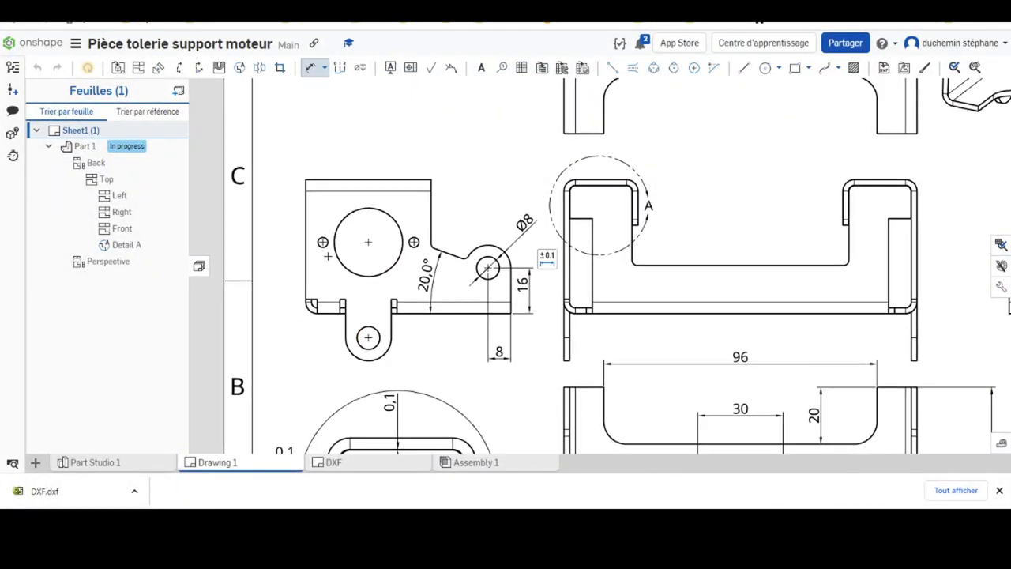
# Step: Add 32 between the small hole centres, 22 from the left edge, and R8 and Ø8 on the lower tab
pyautogui.click(413, 242)
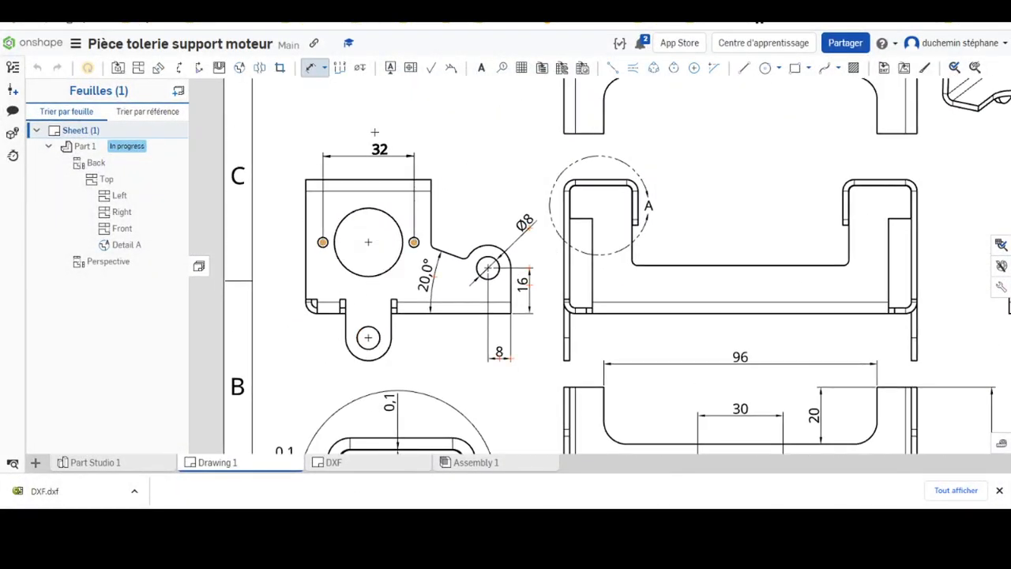
pyautogui.click(373, 133)
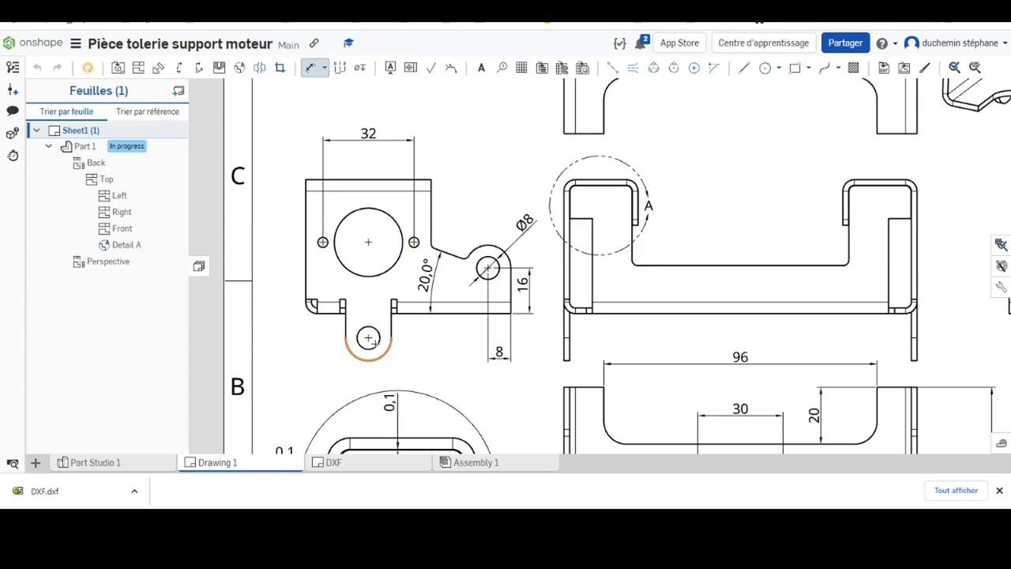
pyautogui.click(368, 339)
pyautogui.click(304, 274)
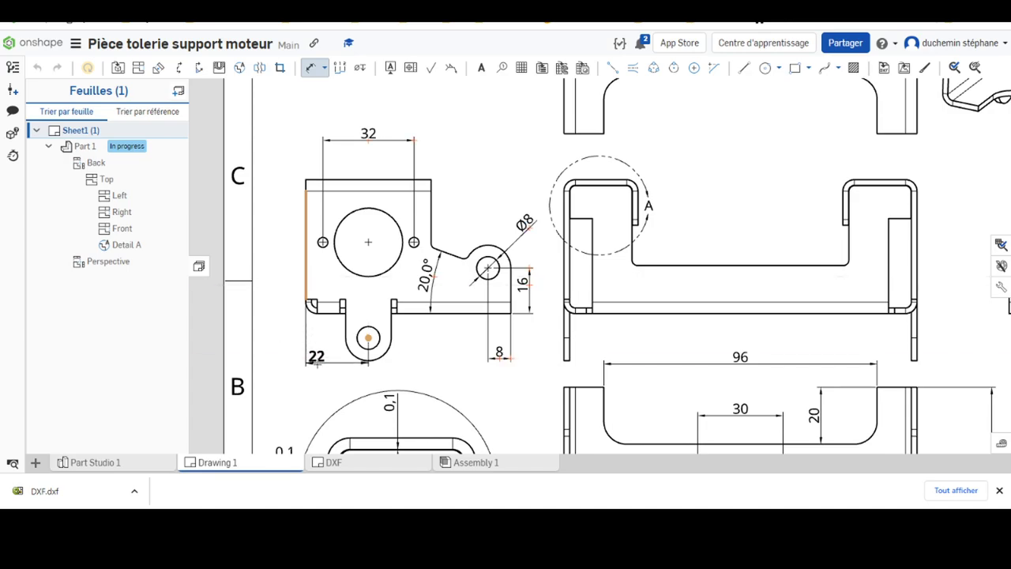
pyautogui.click(334, 378)
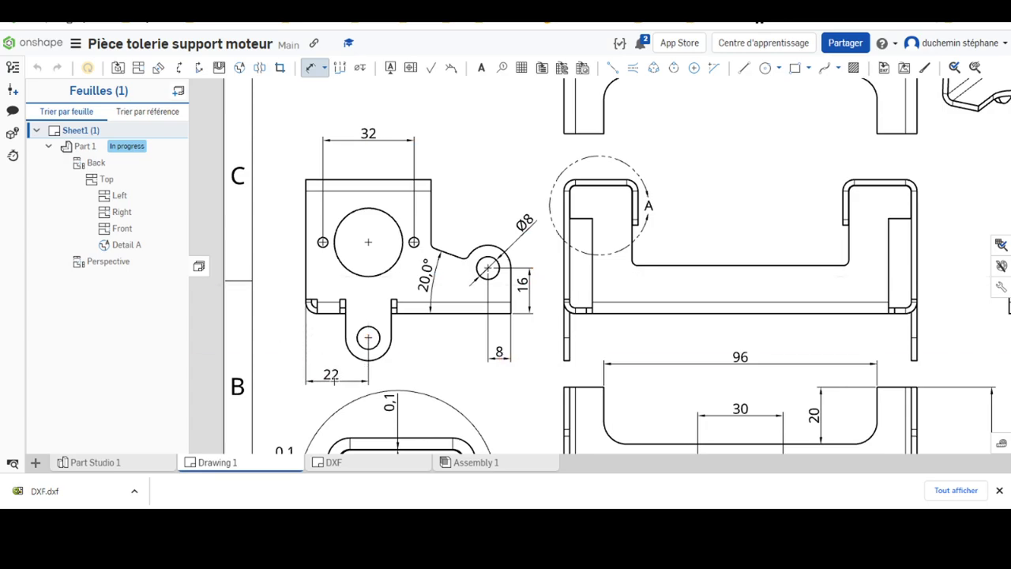
pyautogui.click(391, 358)
pyautogui.click(416, 370)
pyautogui.click(360, 342)
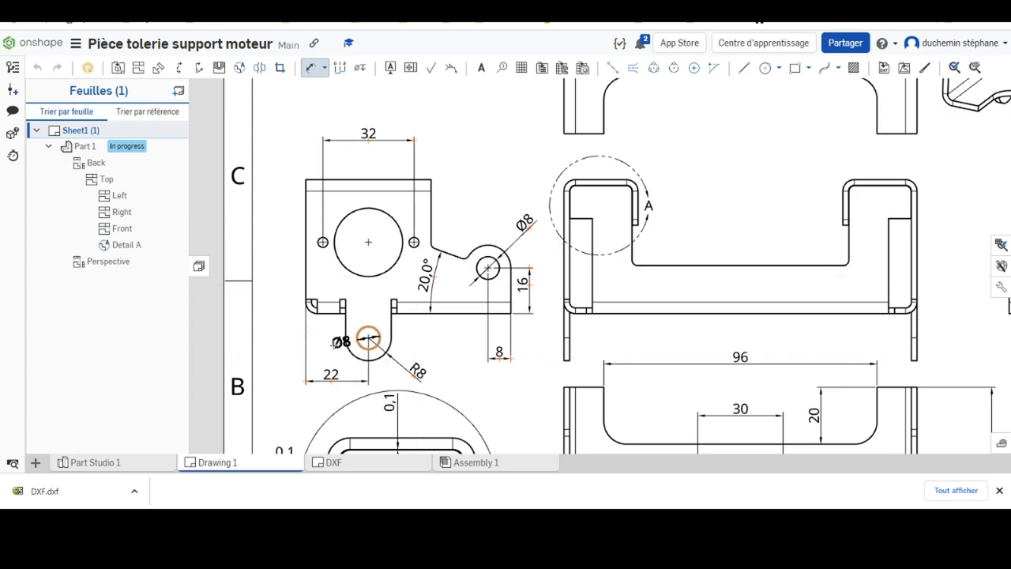
pyautogui.click(315, 352)
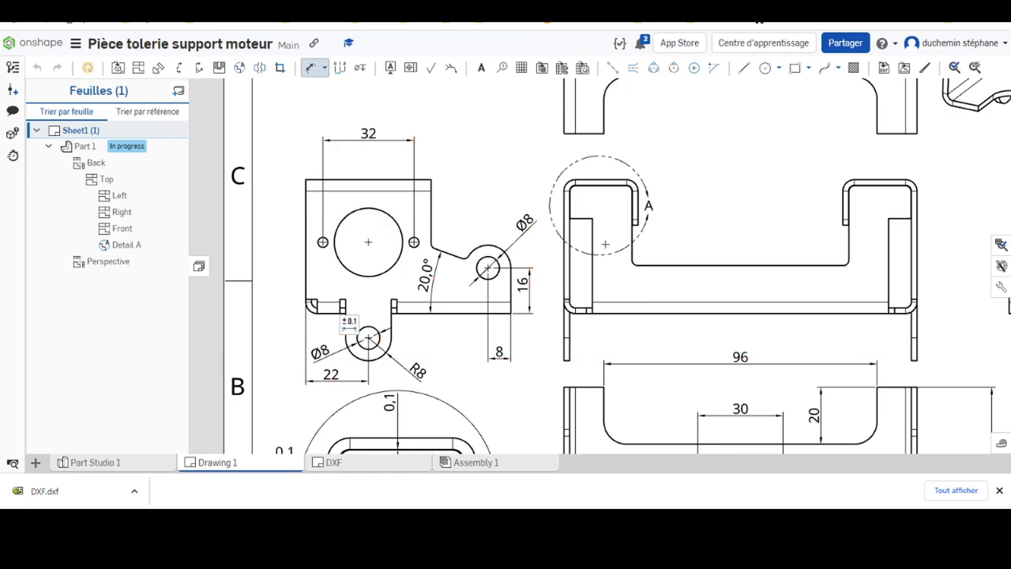
# Step: Fit the sheet and put a Ø24 diameter dimension on the large circle
pyautogui.press('f')
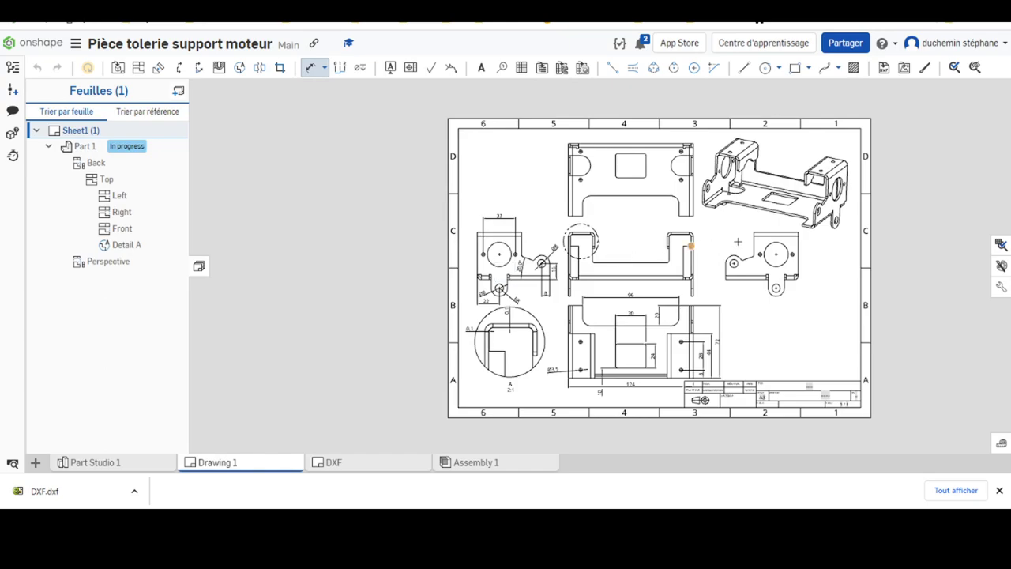
pyautogui.scroll(5, 676, 228)
pyautogui.click(313, 262)
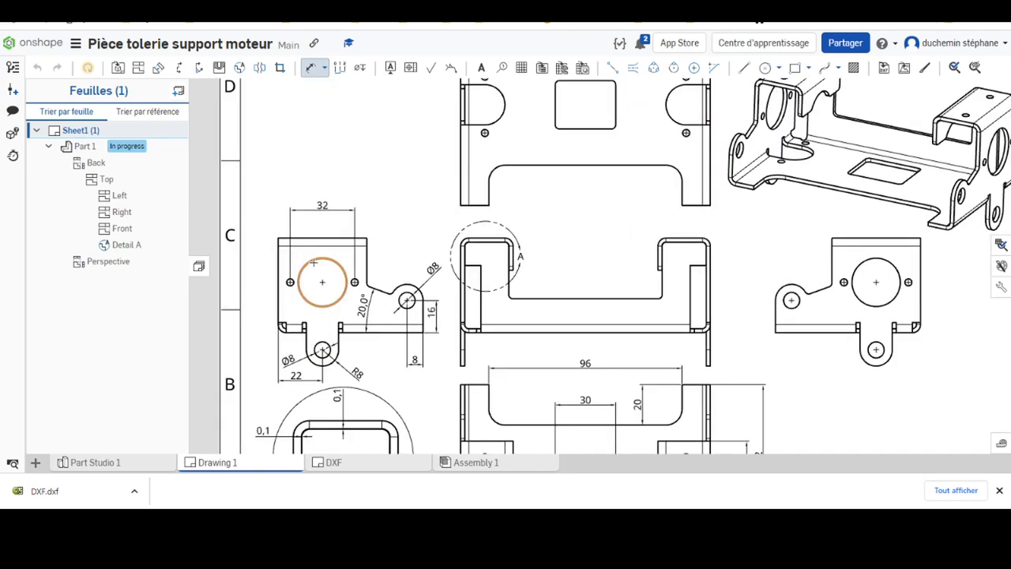
pyautogui.click(298, 222)
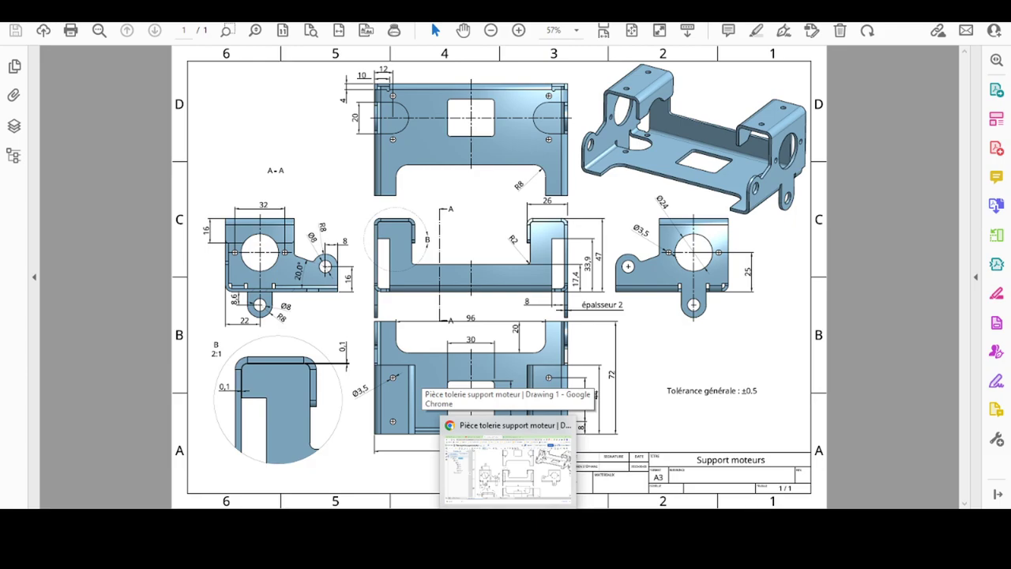
# Step: Return to the drawing and bring the top view into focus
pyautogui.click(508, 466)
pyautogui.scroll(3, 528, 149)
pyautogui.scroll(-1, 509, 122)
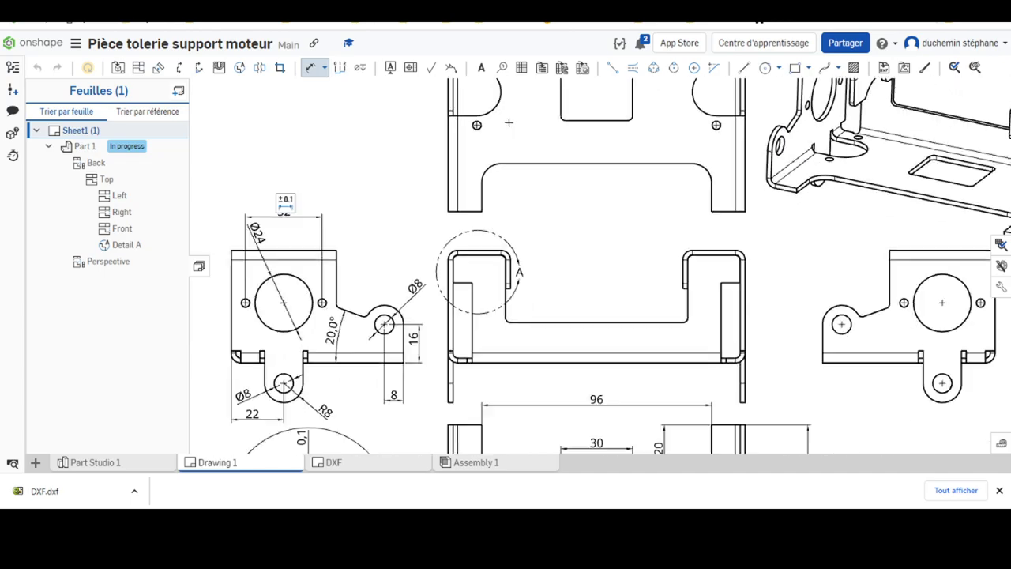
pyautogui.moveTo(515, 209); pyautogui.dragTo(506, 418, button='middle')
pyautogui.scroll(3, 487, 327)
pyautogui.scroll(1, 487, 327)
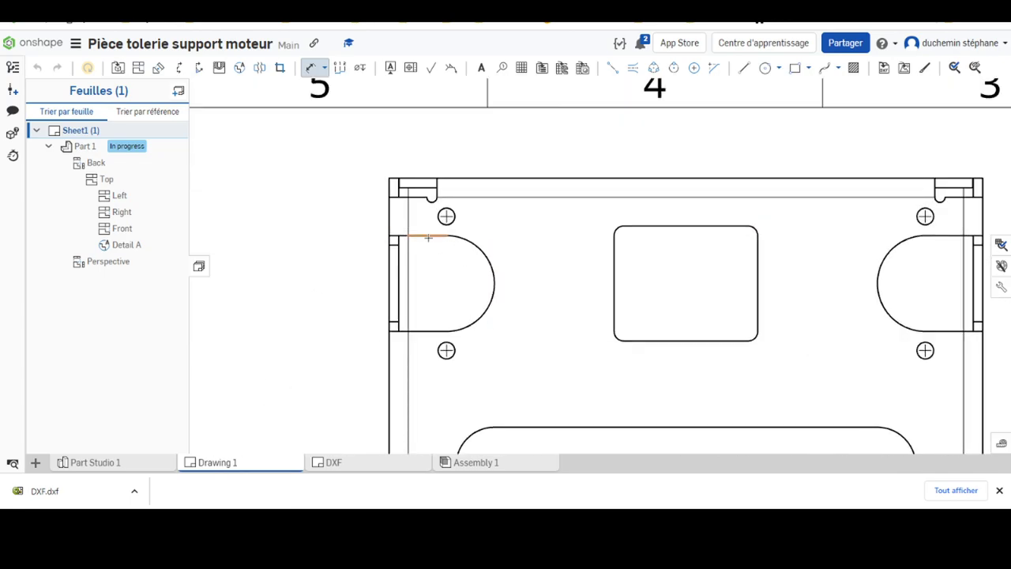
# Step: Add the 20 rounded slot width, the 4 top flange height and the 10 notch distance
pyautogui.click(428, 237)
pyautogui.click(427, 330)
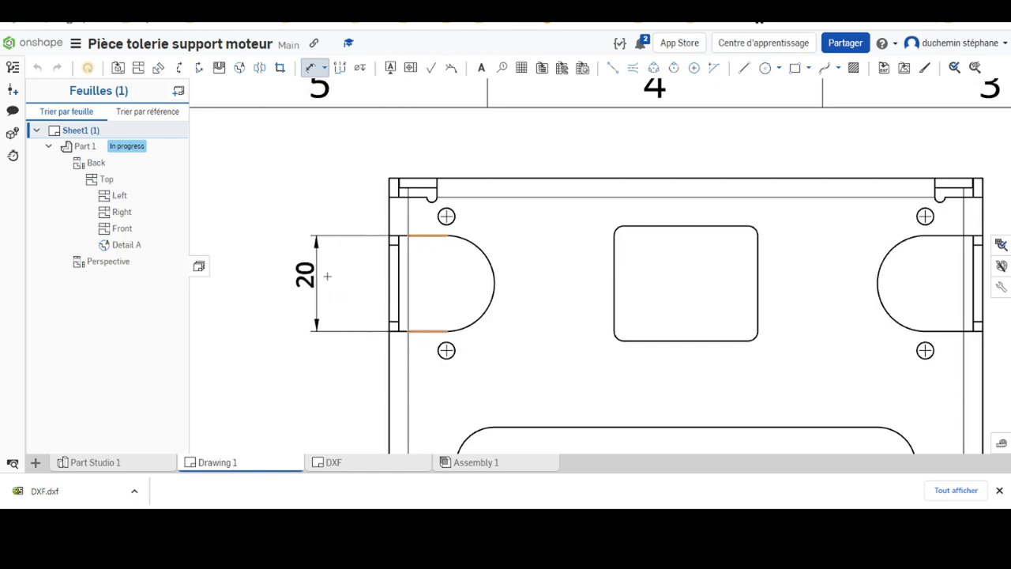
pyautogui.click(326, 275)
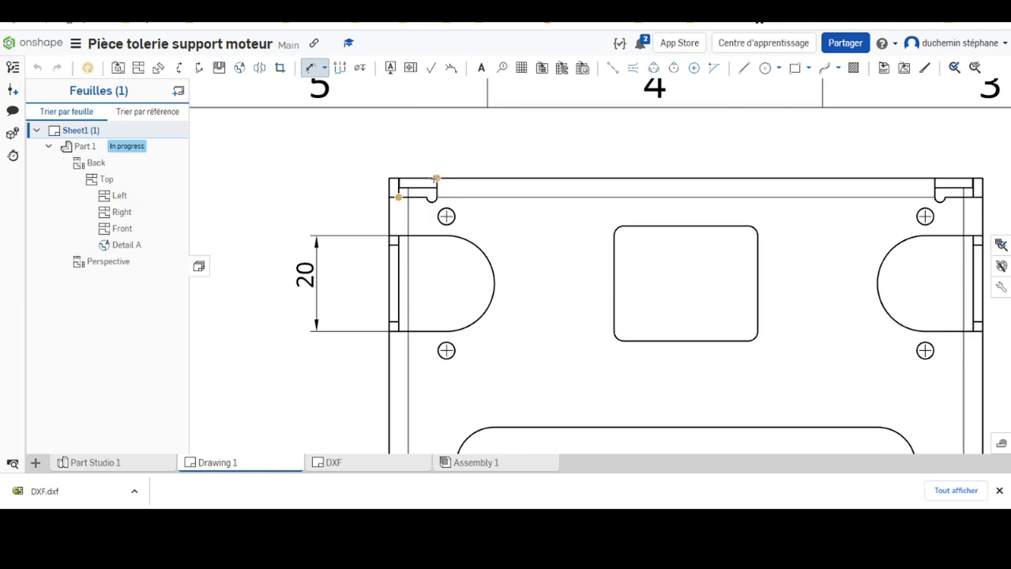
pyautogui.click(436, 178)
pyautogui.click(343, 154)
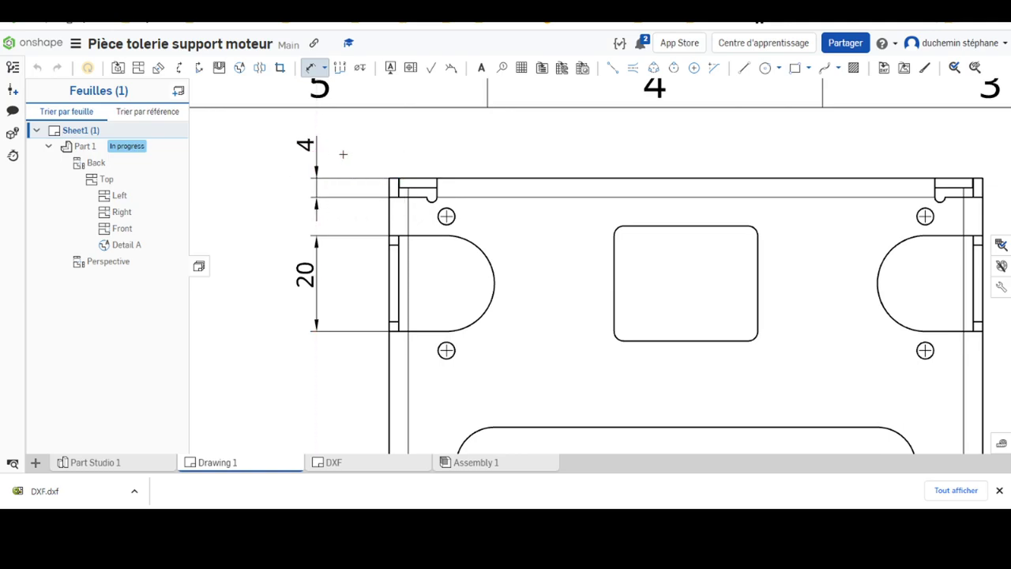
pyautogui.click(390, 187)
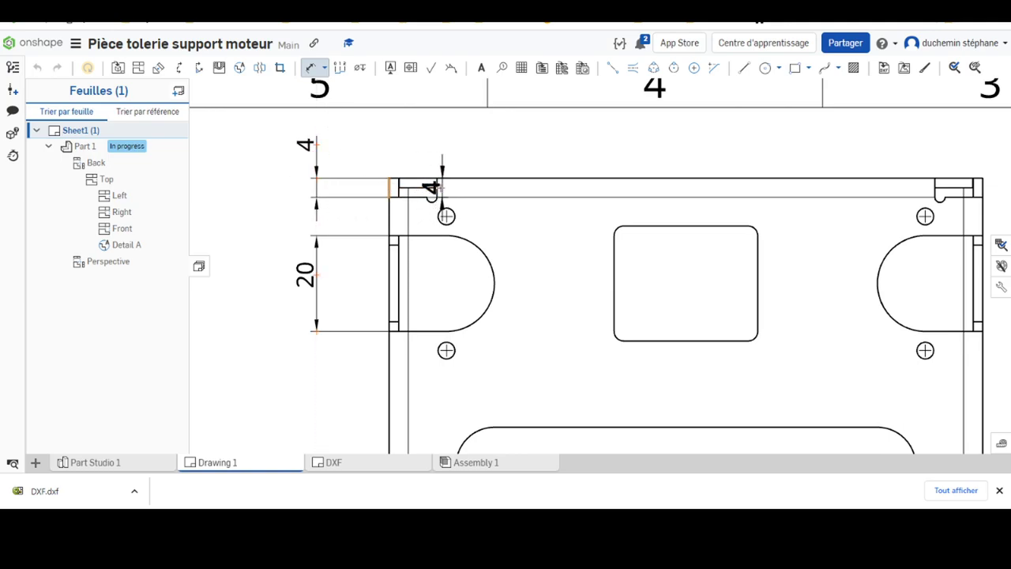
pyautogui.click(437, 187)
pyautogui.click(413, 134)
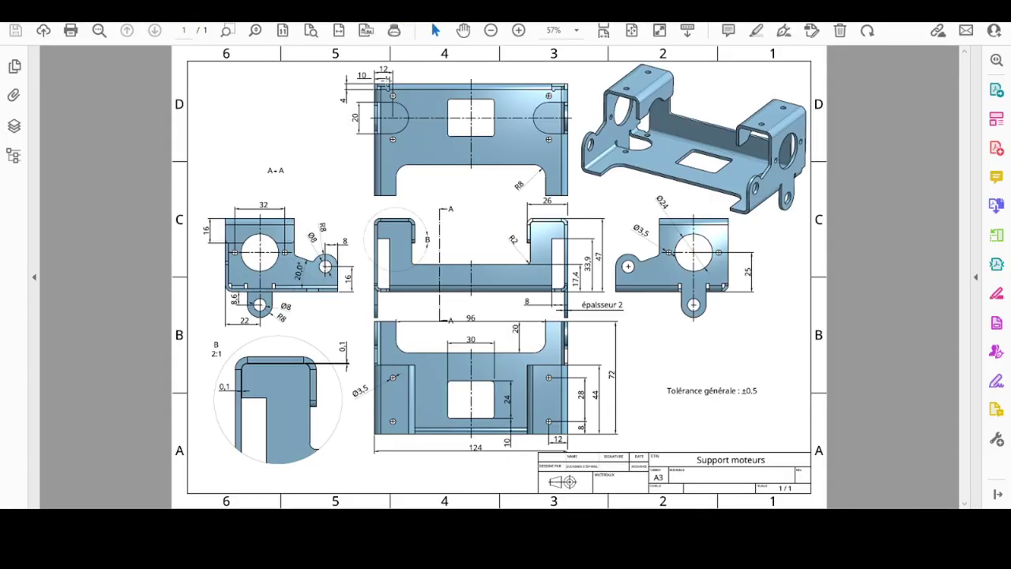
pyautogui.keyDown('ctrl'); pyautogui.scroll(3, 387, 79); pyautogui.keyUp('ctrl')
pyautogui.keyDown('ctrl'); pyautogui.scroll(2, 355, 83); pyautogui.keyUp('ctrl')
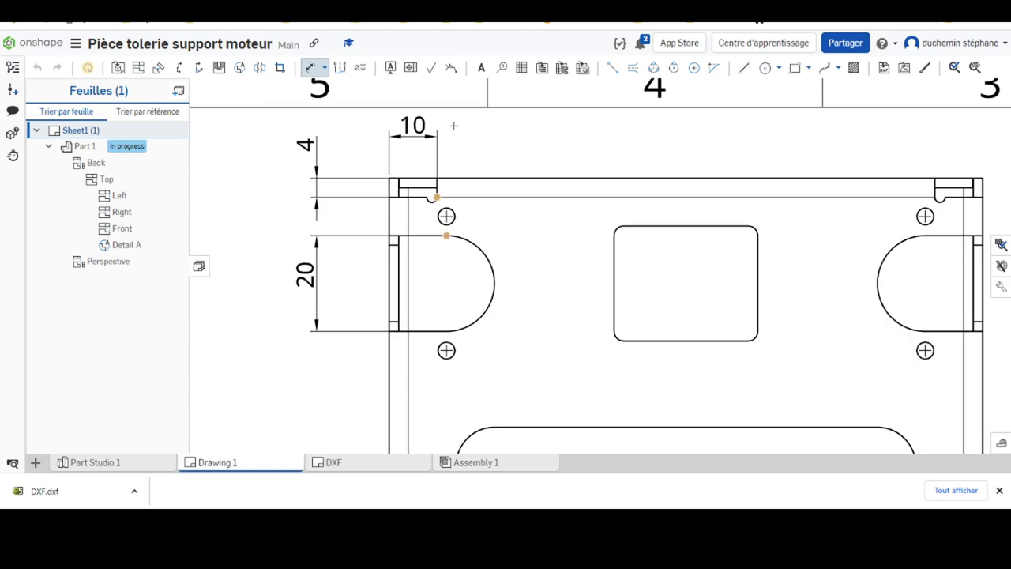
# Step: Add the 12 dimension from the left edge to the slot
pyautogui.click(390, 223)
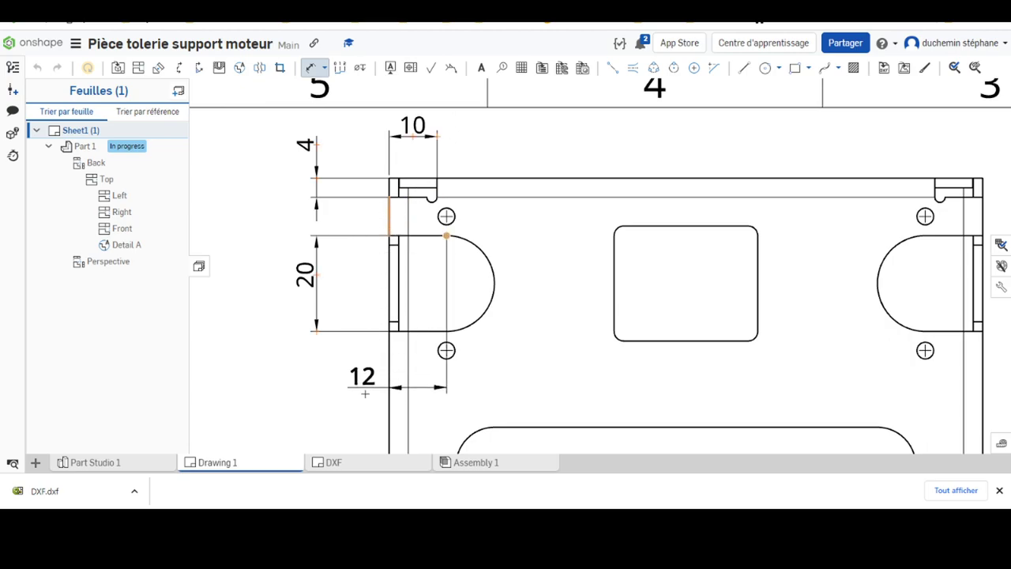
pyautogui.click(330, 395)
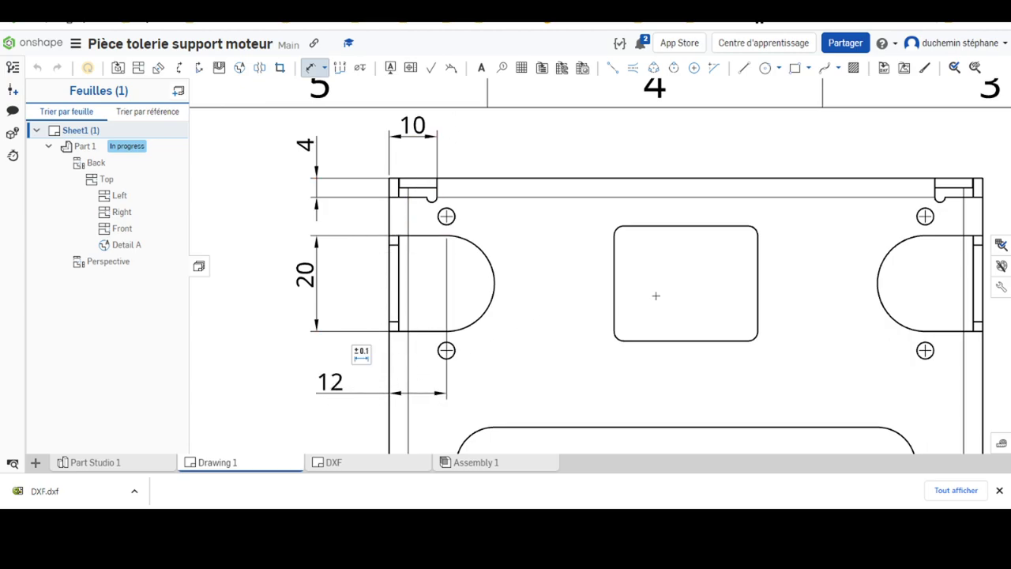
pyautogui.scroll(3, 730, 276)
pyautogui.scroll(-5, 735, 268)
pyautogui.scroll(-3, 736, 266)
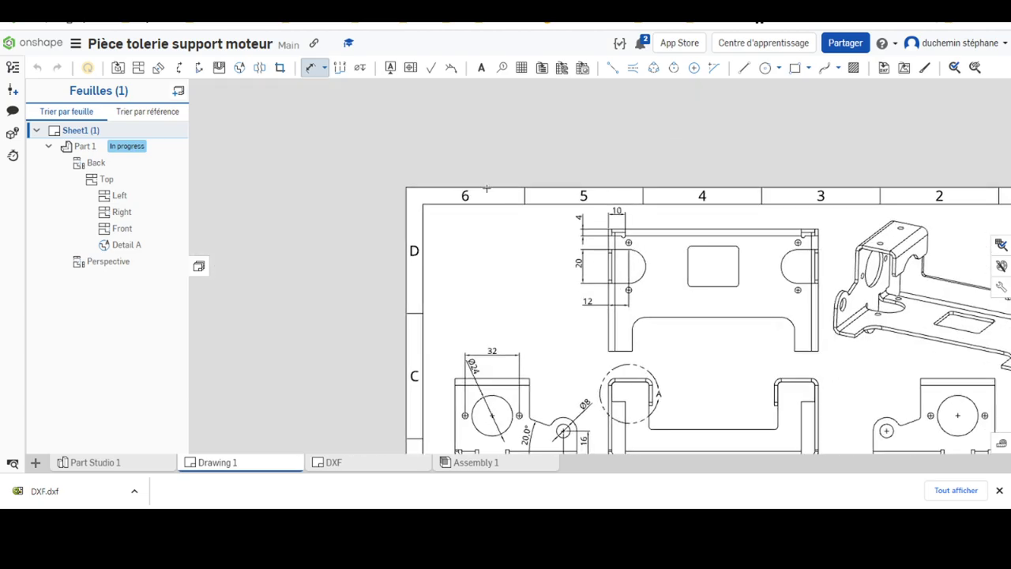
pyautogui.scroll(-2, 818, 343)
pyautogui.scroll(-1, 818, 343)
pyautogui.scroll(-1, 818, 342)
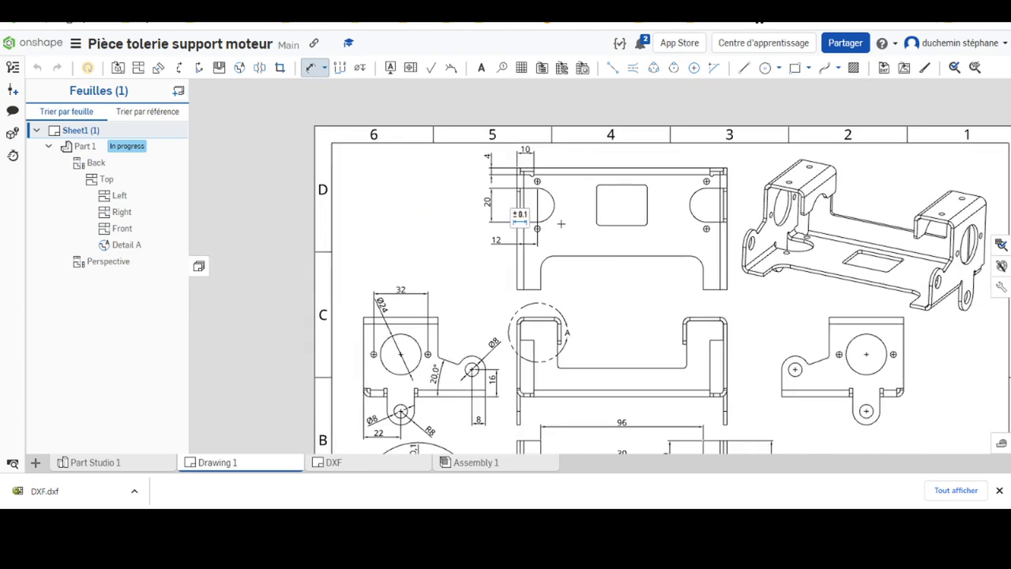
# Step: Put an R8 radius on the large cutout's lower corner
pyautogui.click(546, 260)
pyautogui.click(575, 282)
pyautogui.scroll(2, 743, 365)
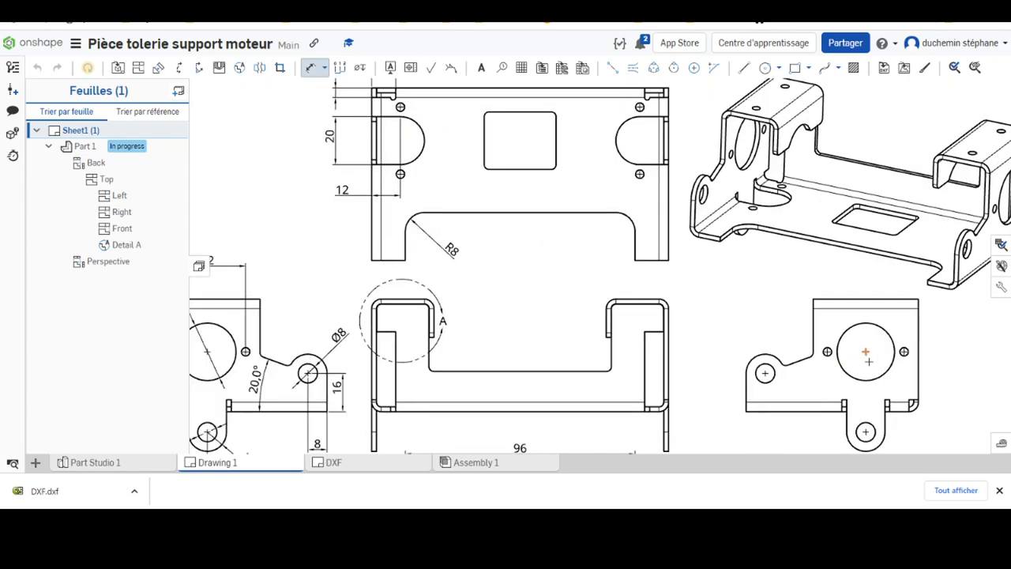
pyautogui.scroll(3, 789, 363)
pyautogui.scroll(-3, 908, 360)
pyautogui.scroll(1, 933, 358)
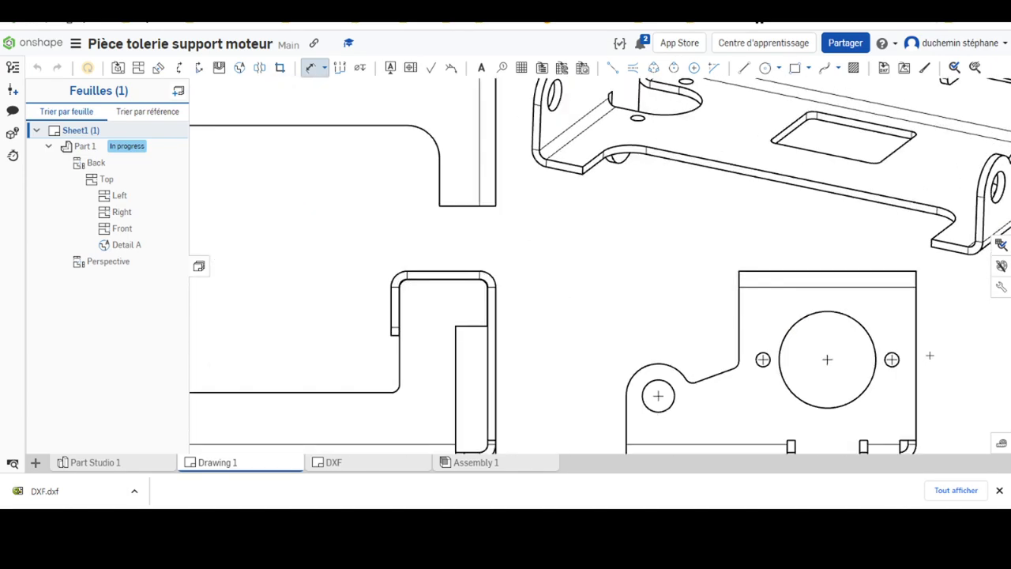
pyautogui.scroll(-3, 927, 356)
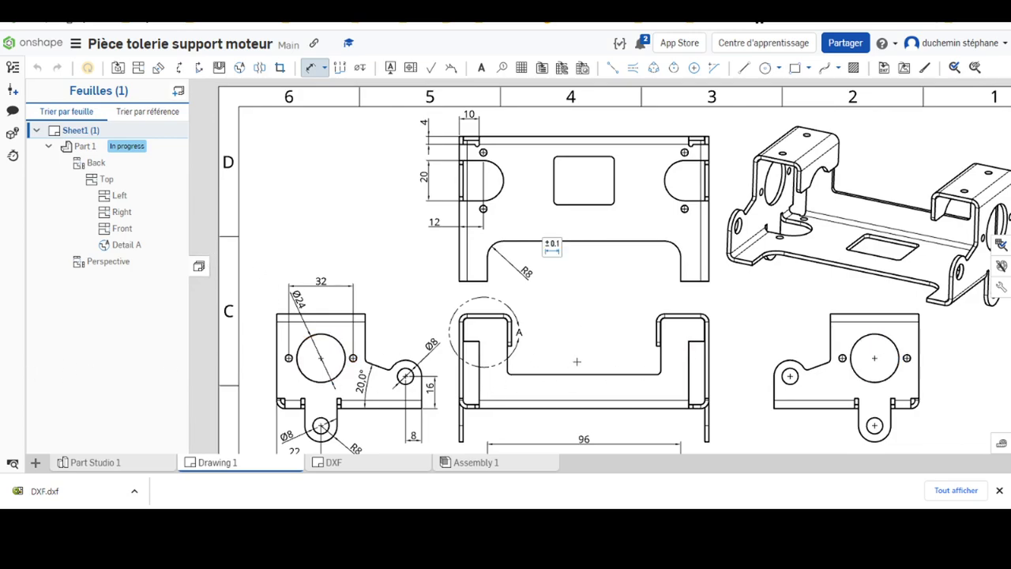
# Step: Scroll the reference PDF to review the bent view's 26, 47, 33,9 and thickness 2 dimensions
pyautogui.scroll(3, 869, 362)
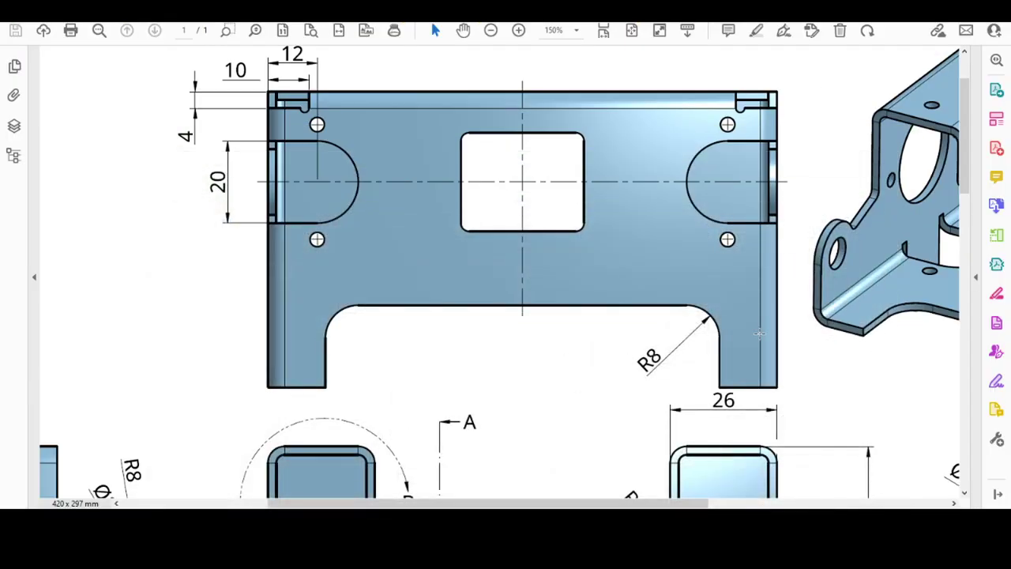
pyautogui.scroll(-1, 746, 330)
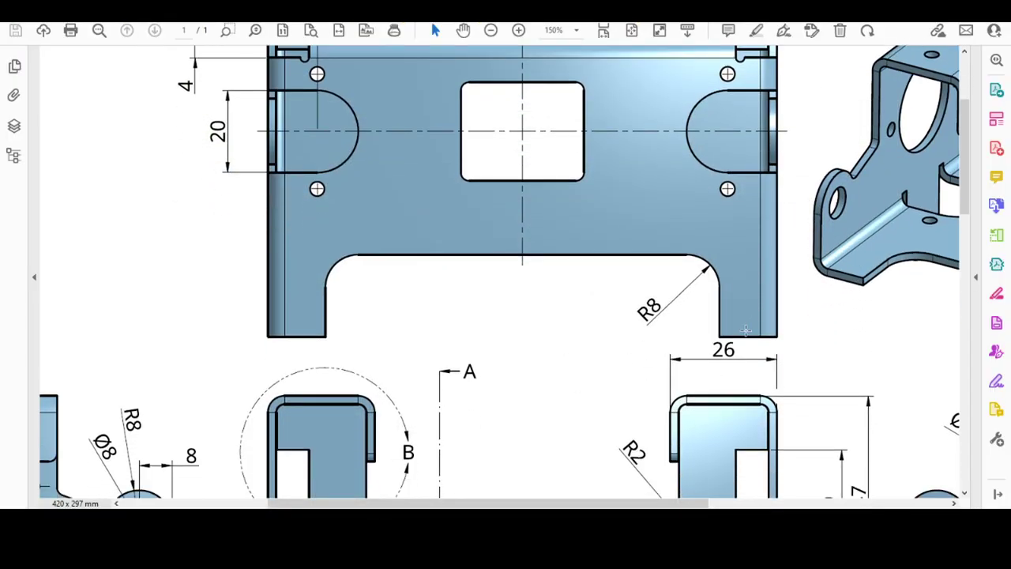
pyautogui.keyDown('ctrl'); pyautogui.scroll(-2, 747, 330); pyautogui.keyUp('ctrl')
pyautogui.keyDown('ctrl'); pyautogui.scroll(1, 664, 301); pyautogui.keyUp('ctrl')
pyautogui.keyDown('ctrl'); pyautogui.scroll(1, 633, 306); pyautogui.keyUp('ctrl')
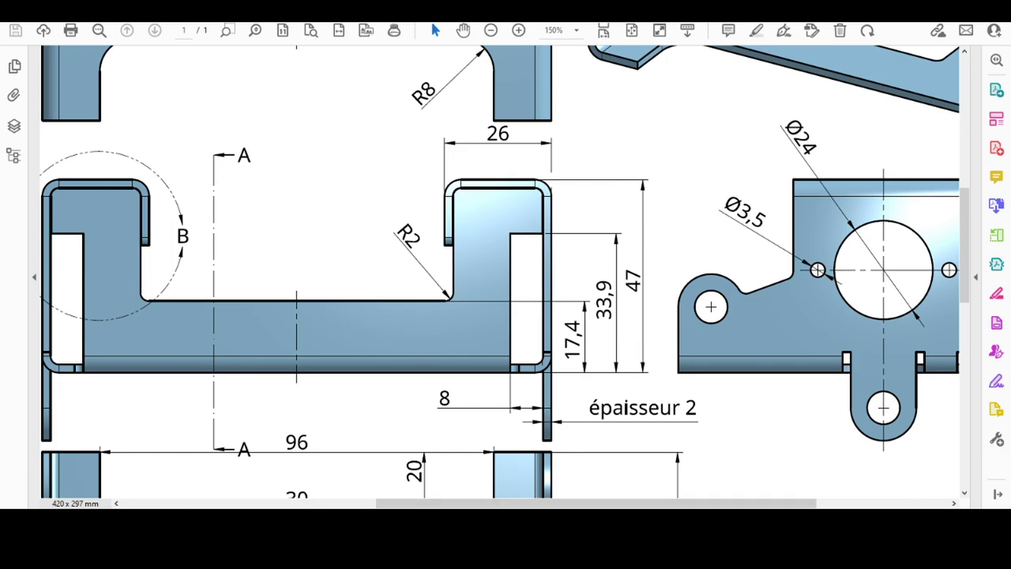
# Step: Add the 26 width dimension above the right flange
pyautogui.click(509, 465)
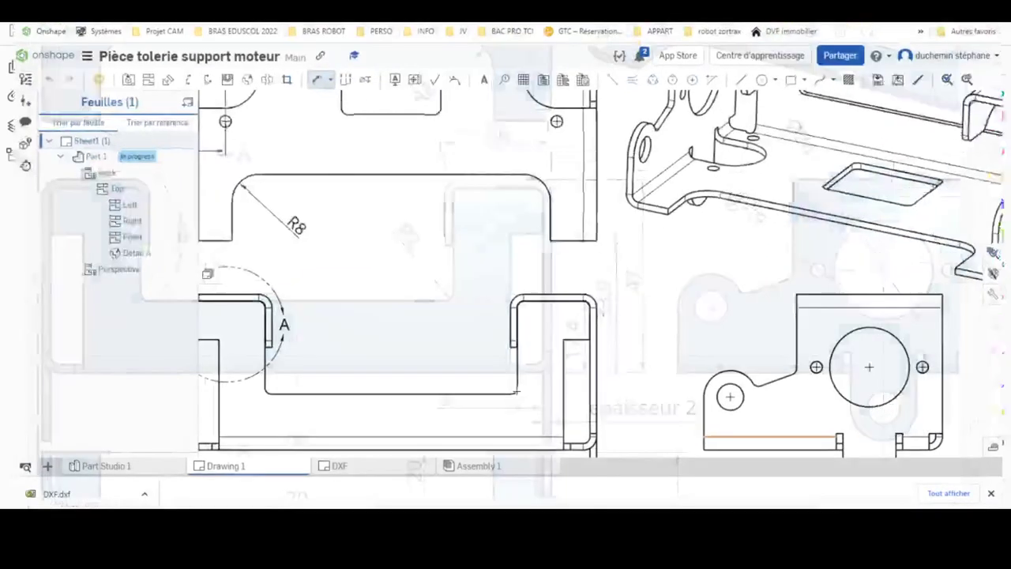
pyautogui.click(594, 324)
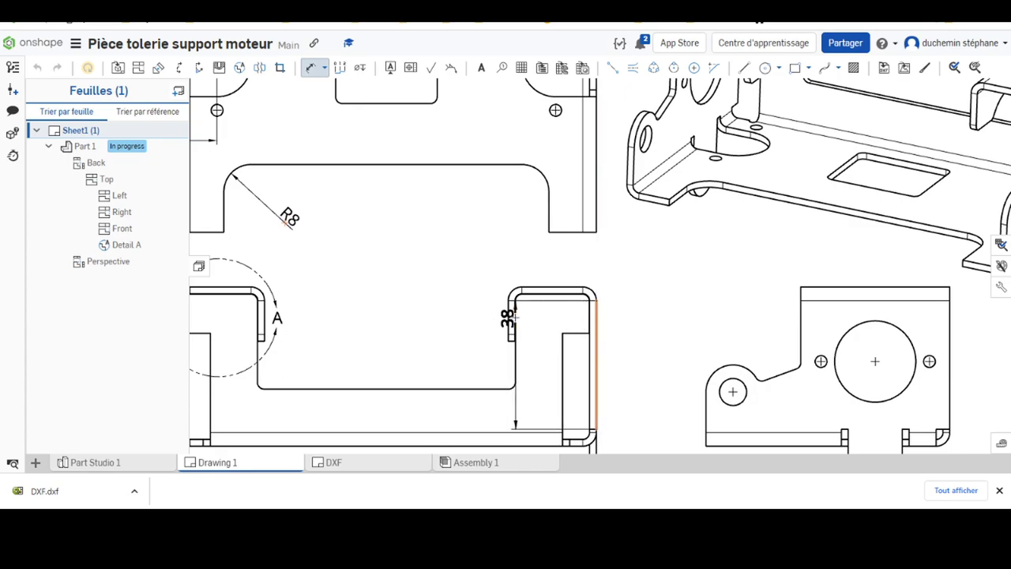
pyautogui.click(509, 320)
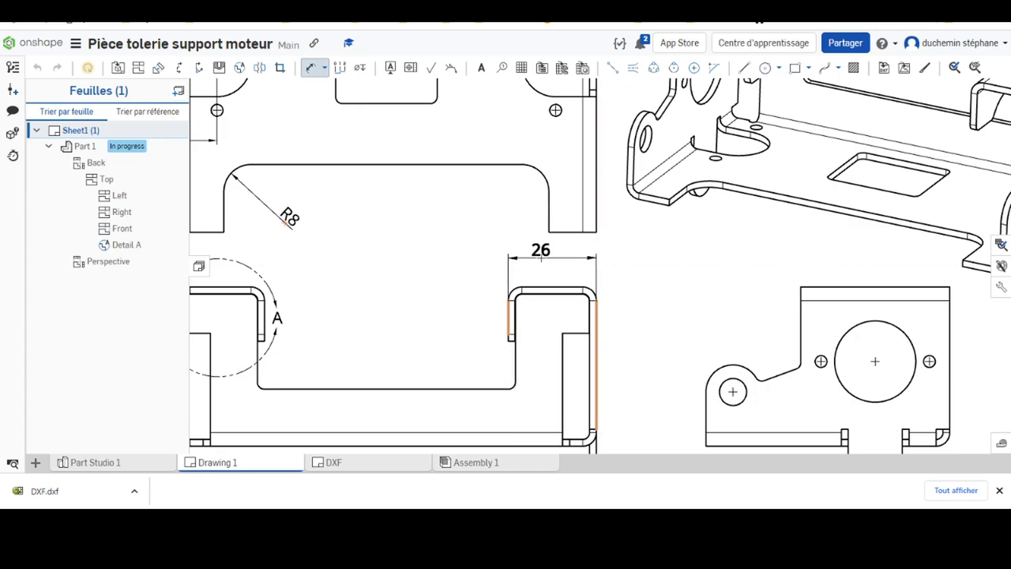
pyautogui.click(540, 251)
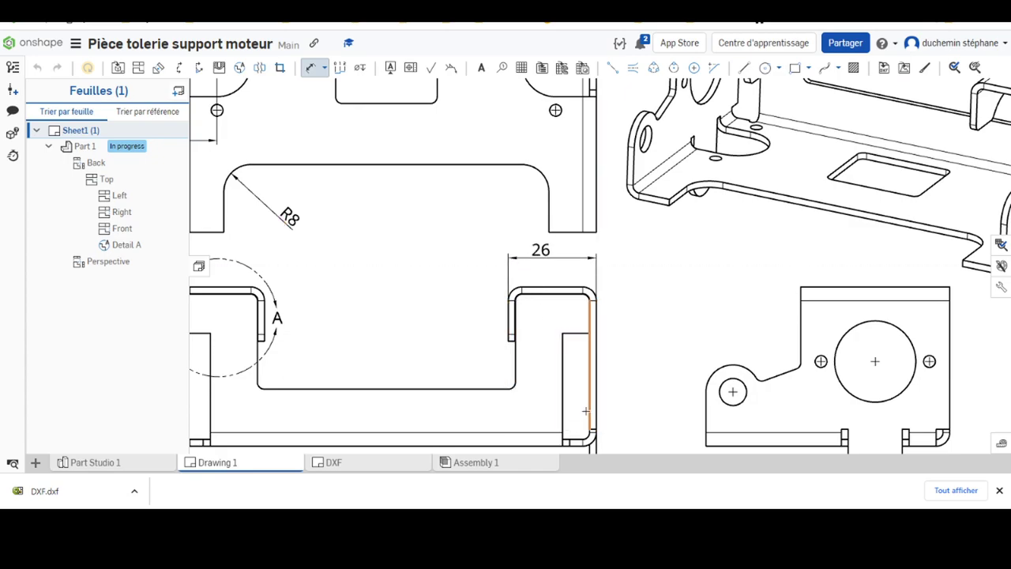
pyautogui.scroll(-2, 598, 375)
pyautogui.moveTo(598, 374); pyautogui.dragTo(552, 316, button='middle')
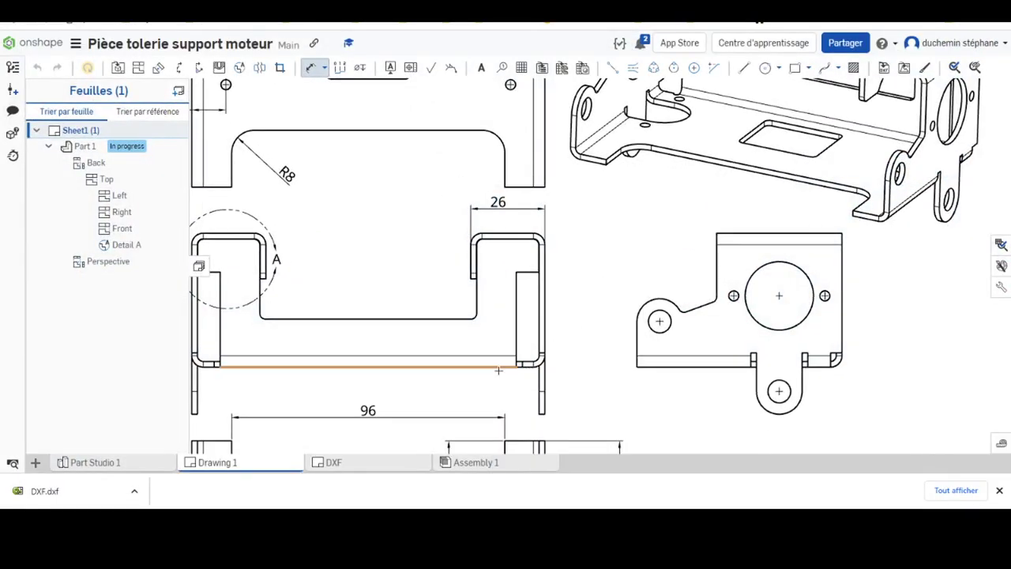
# Step: Delete the mistakenly placed 44.9 height dimension
pyautogui.click(497, 366)
pyautogui.click(506, 237)
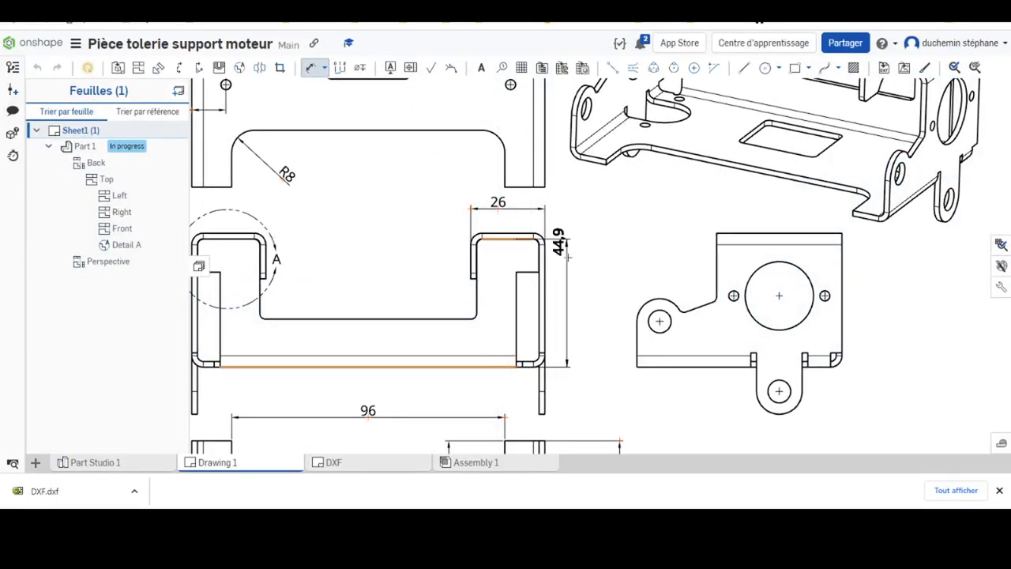
pyautogui.click(606, 297)
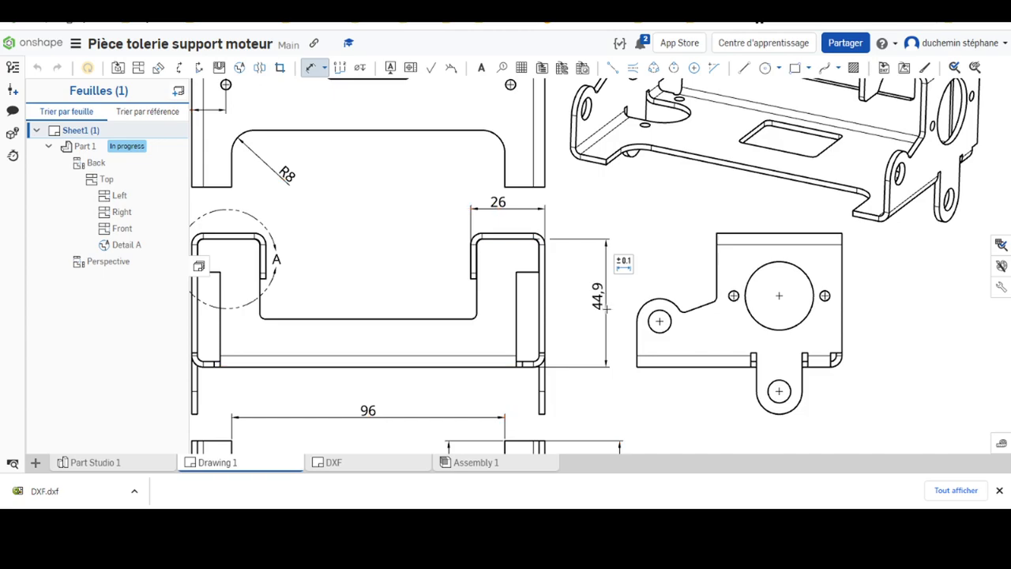
pyautogui.press('Escape')
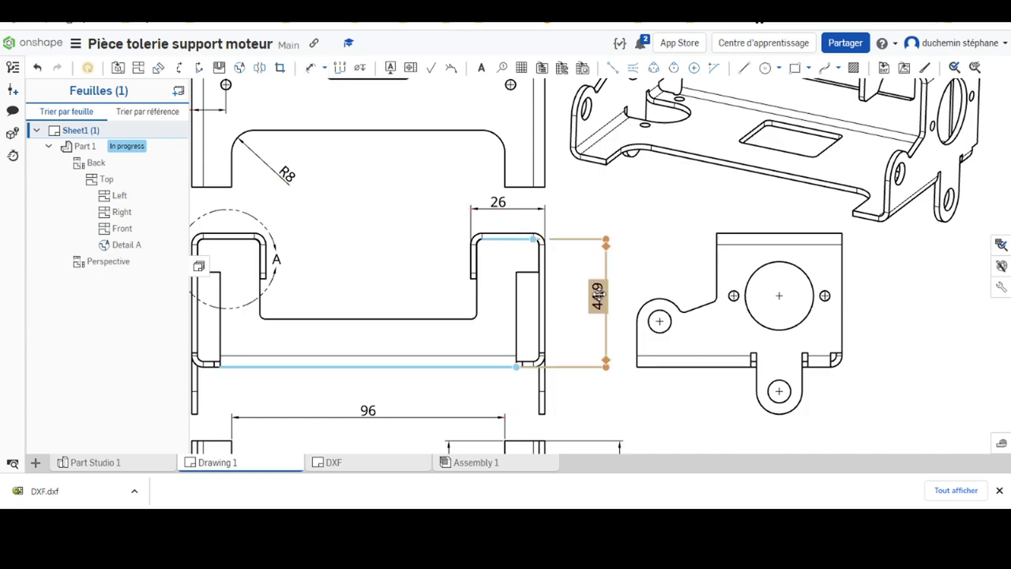
pyautogui.click(593, 294)
pyautogui.press('Delete')
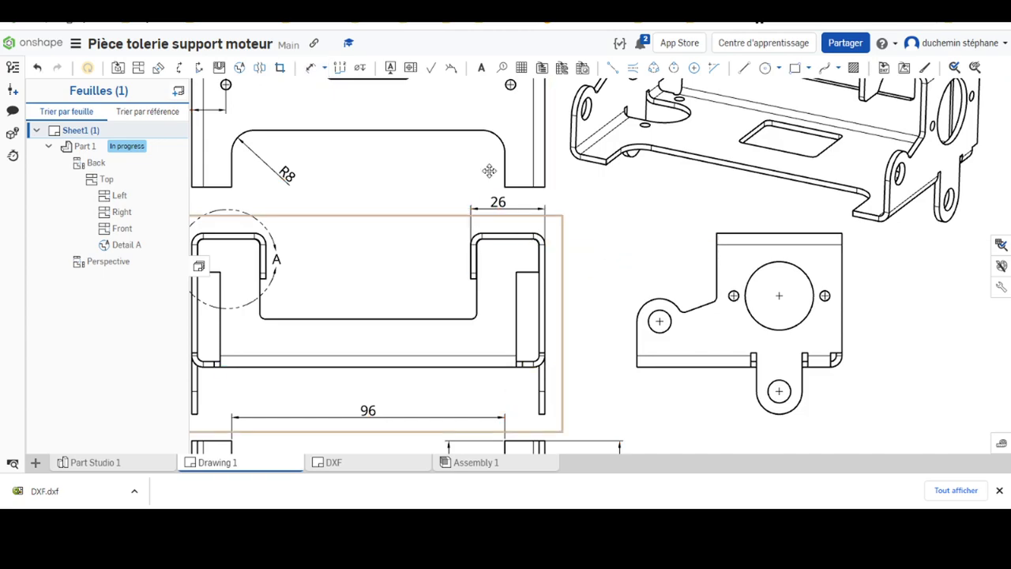
# Step: Add the 47 overall height and 33,34 inner flange height dimensions
pyautogui.press('d')
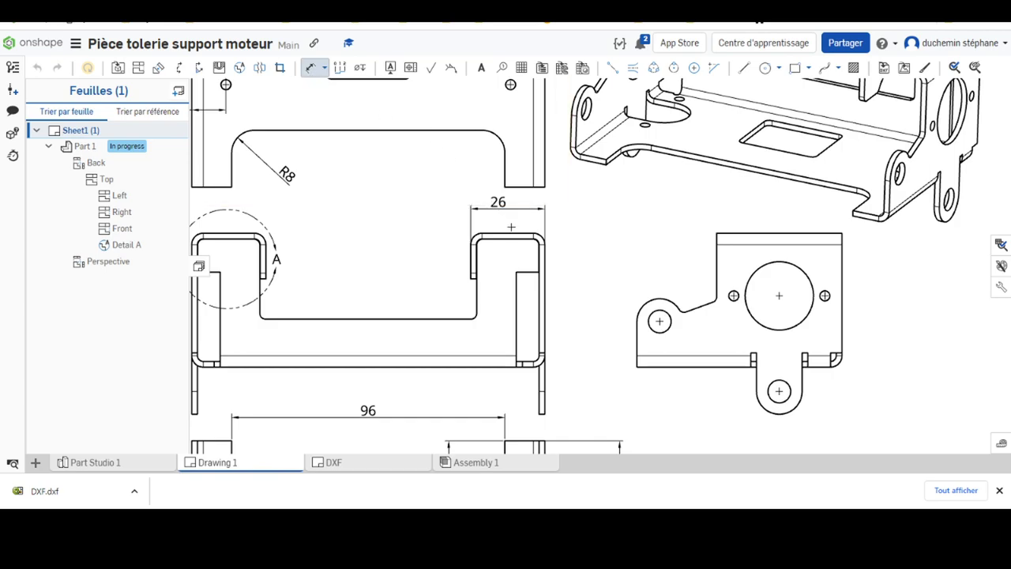
pyautogui.click(511, 234)
pyautogui.click(510, 365)
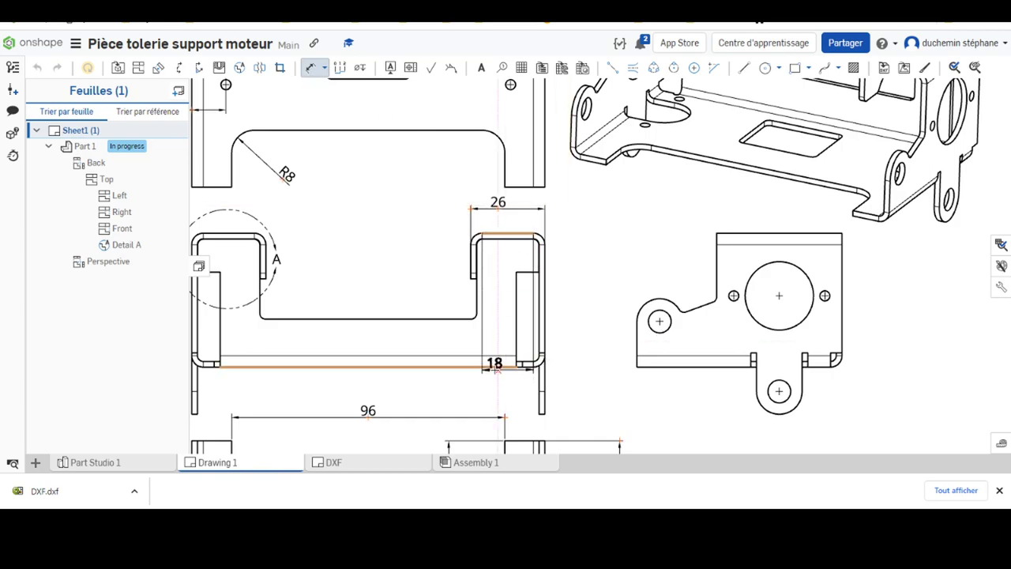
pyautogui.click(602, 300)
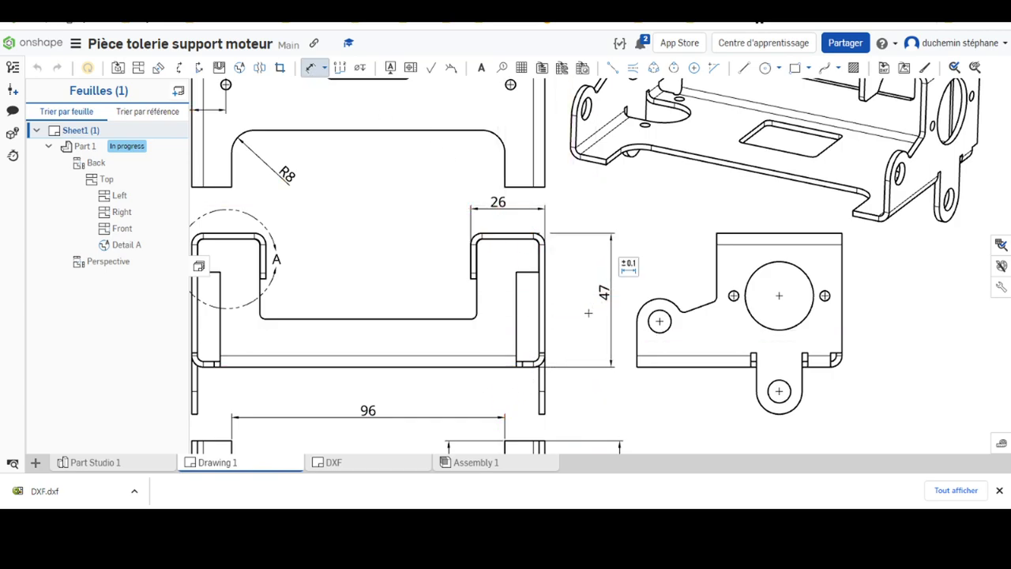
pyautogui.click(494, 366)
pyautogui.click(527, 272)
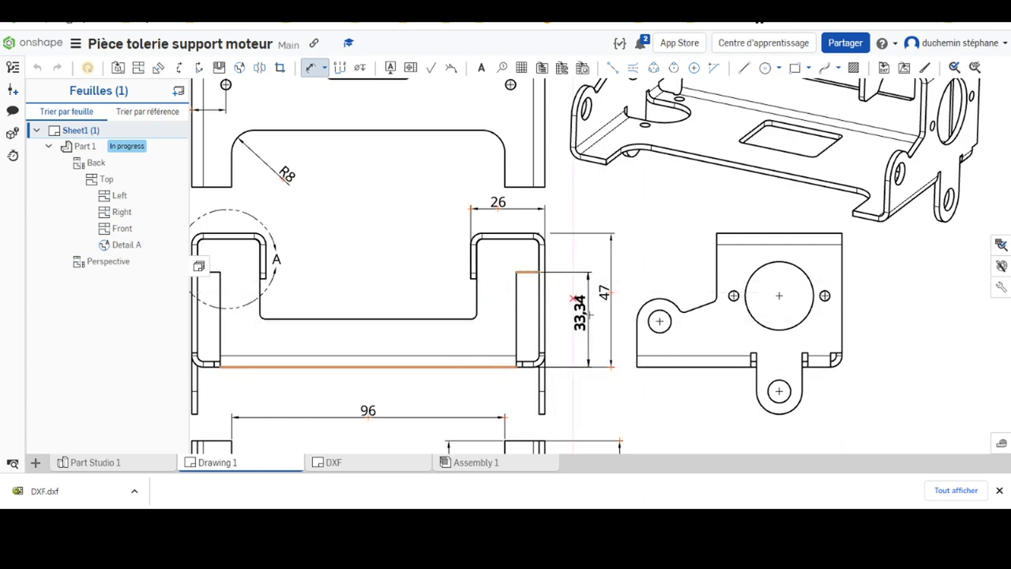
pyautogui.click(588, 315)
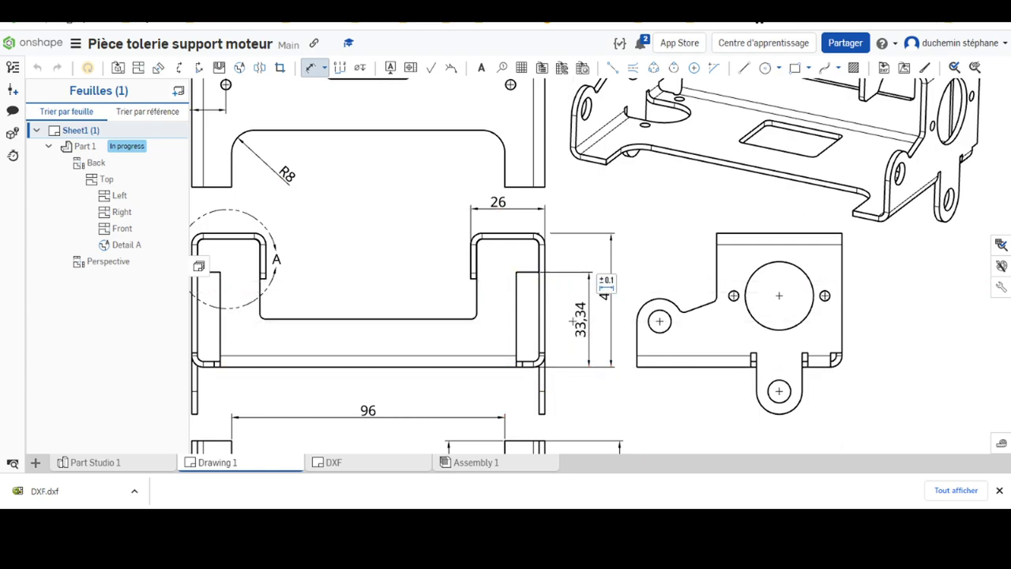
pyautogui.click(605, 281)
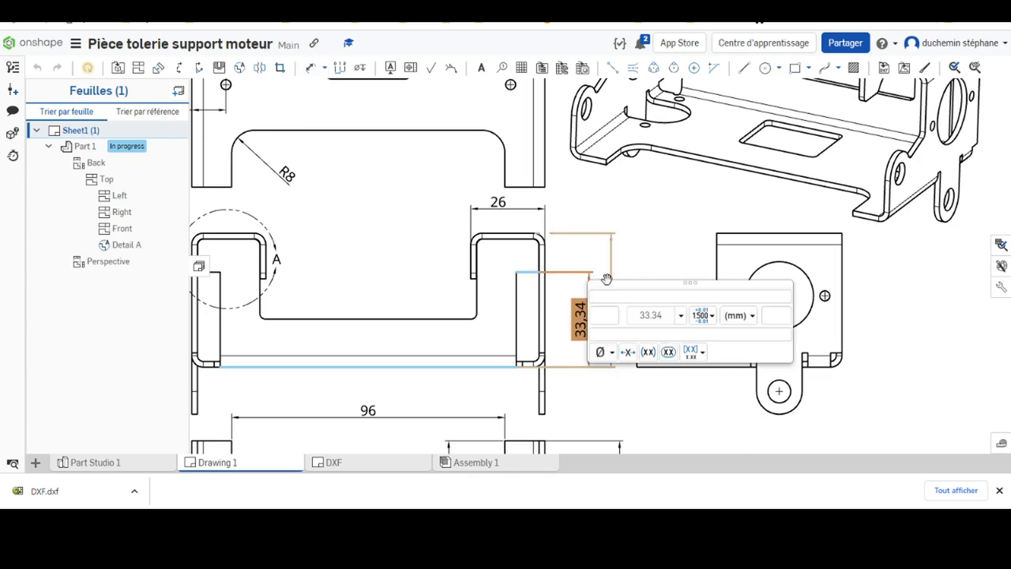
# Step: Set the 33,34 dimension's precision to whole numbers so it reads 33
pyautogui.click(681, 315)
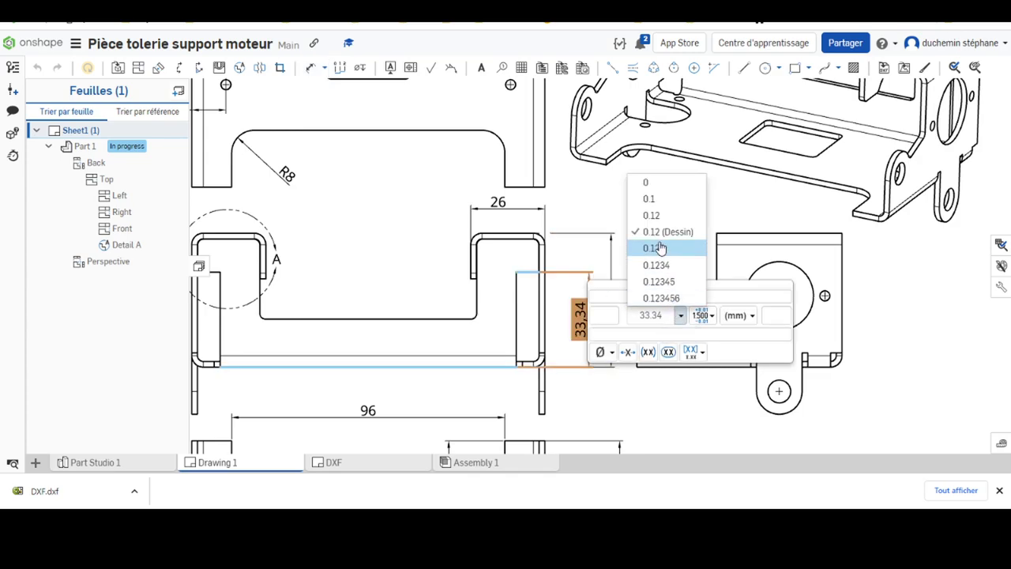
pyautogui.click(656, 199)
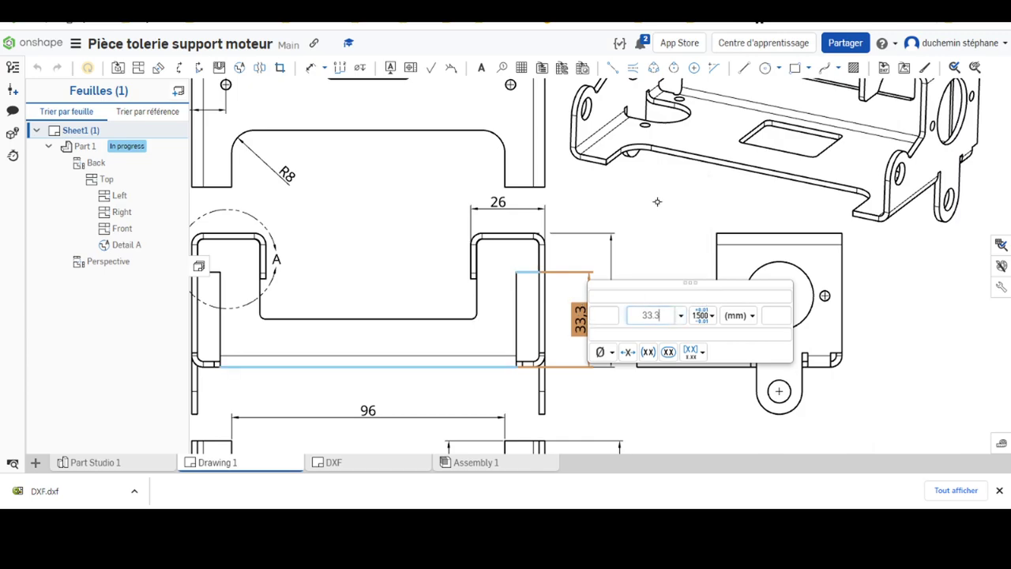
pyautogui.click(681, 315)
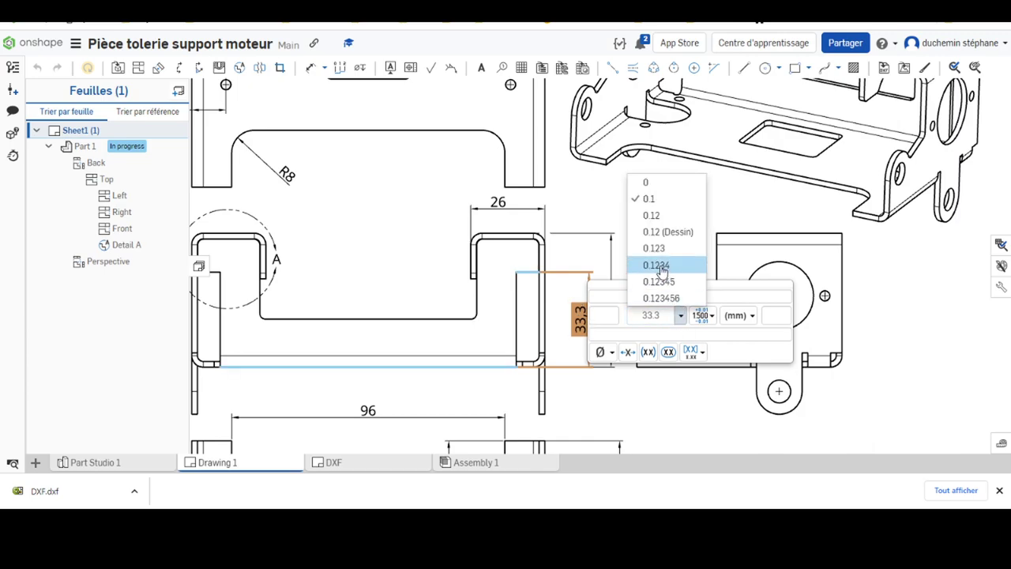
pyautogui.click(644, 184)
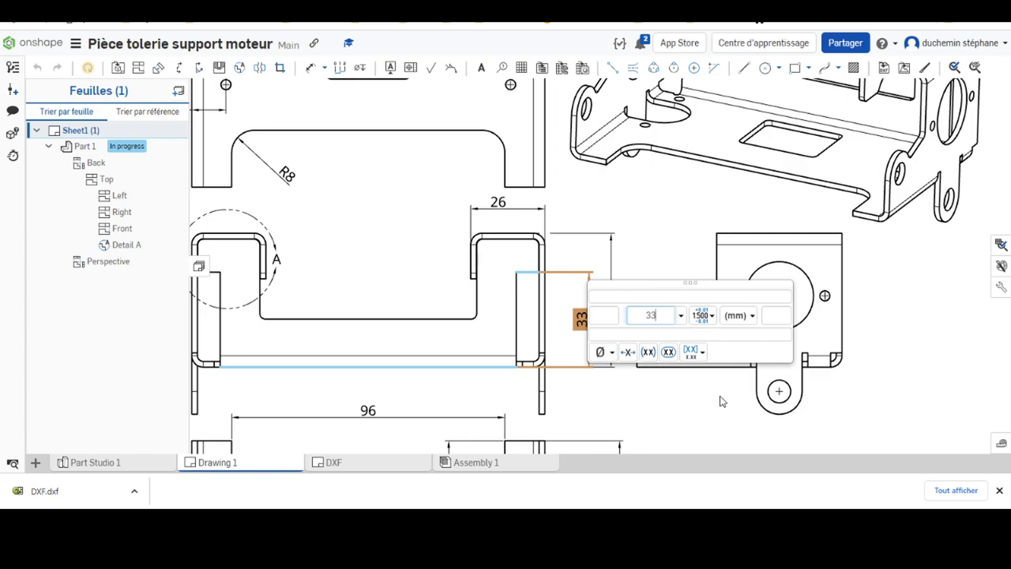
pyautogui.click(626, 424)
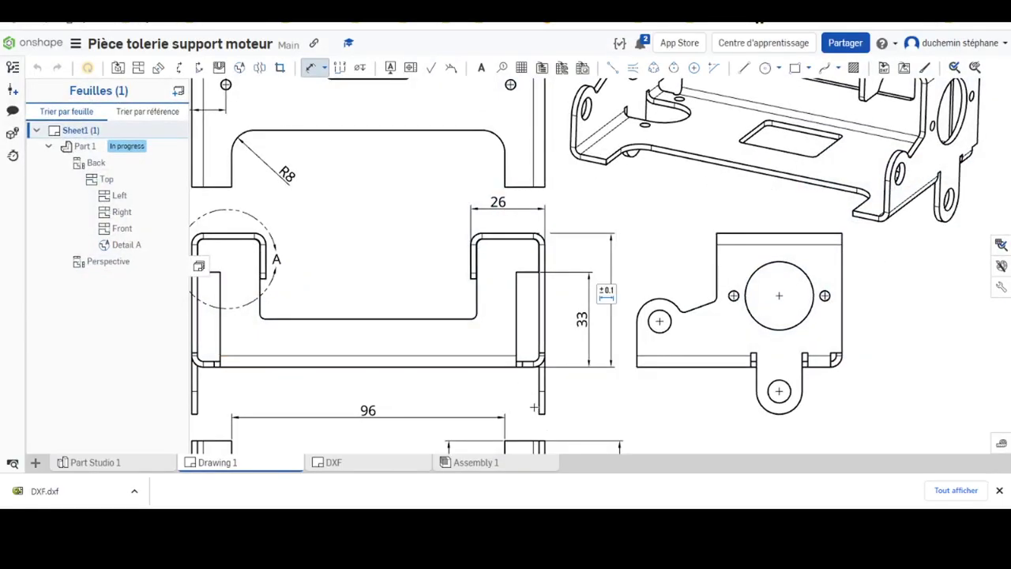
# Step: Dimension the flange thickness as 2 and move its text closer to the flange
pyautogui.click(539, 403)
pyautogui.click(543, 402)
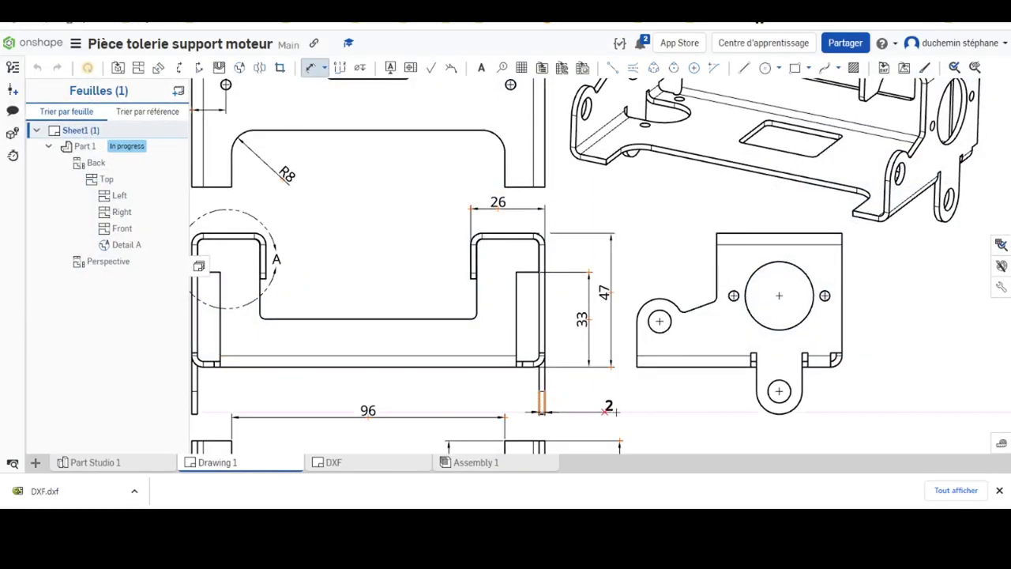
pyautogui.click(634, 401)
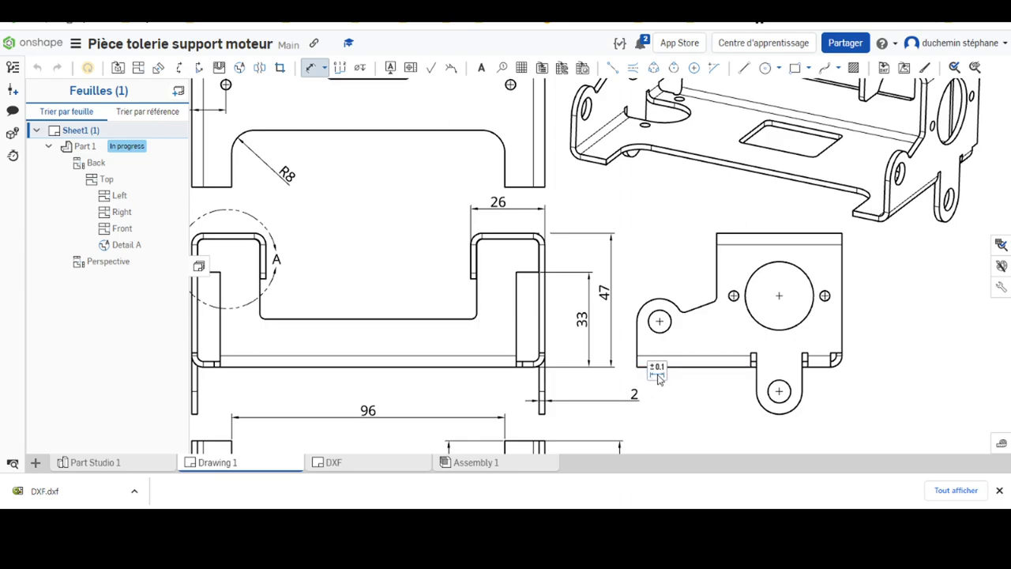
pyautogui.scroll(-5, 640, 421)
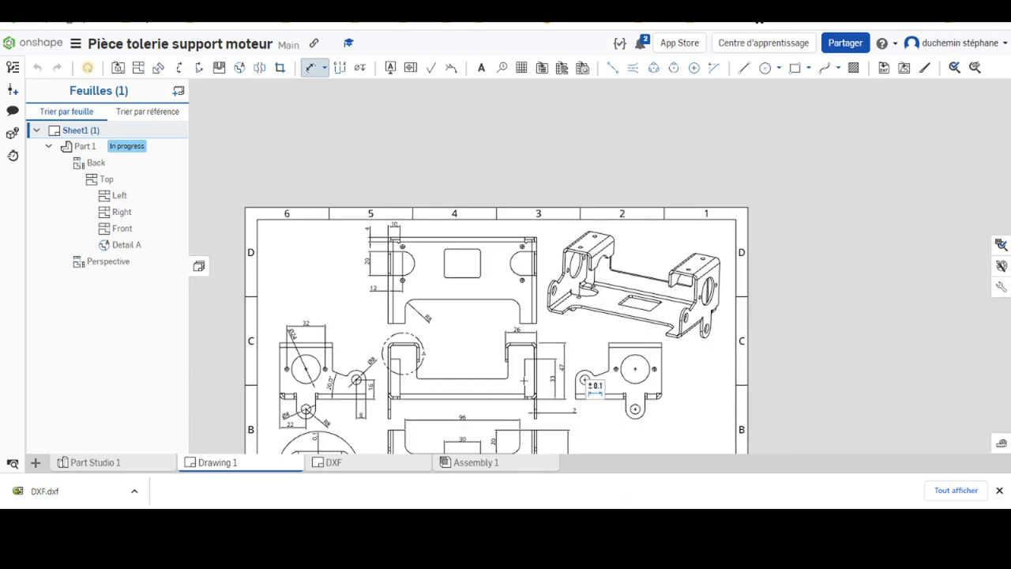
pyautogui.scroll(5, 502, 201)
pyautogui.scroll(1, 502, 202)
pyautogui.scroll(1, 502, 201)
pyautogui.scroll(-1, 502, 201)
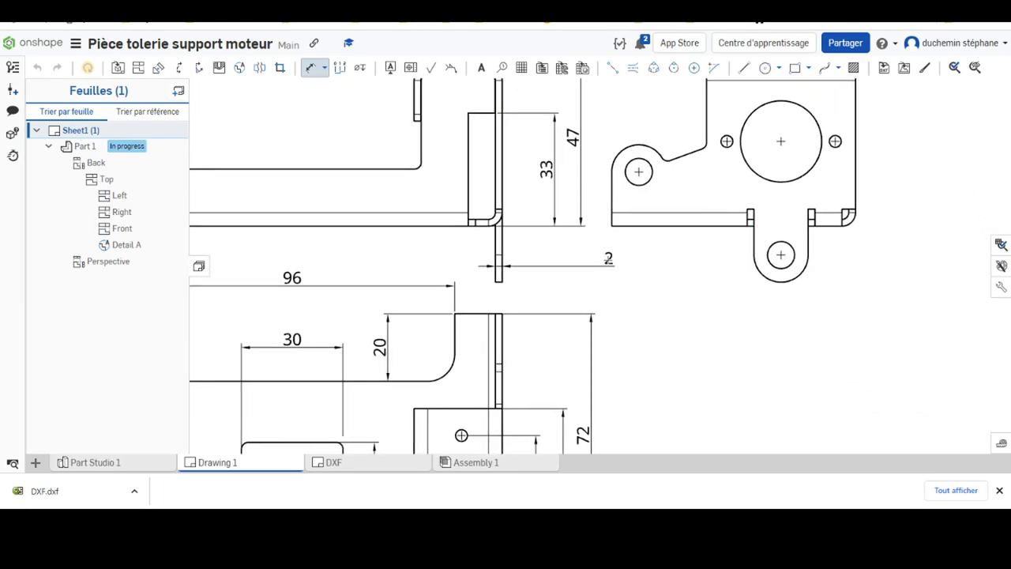
pyautogui.moveTo(608, 259); pyautogui.dragTo(564, 269)
# Step: Add the prefix 'épaisseur ' to the 2 dimension and shift the label right
pyautogui.doubleClick(564, 270)
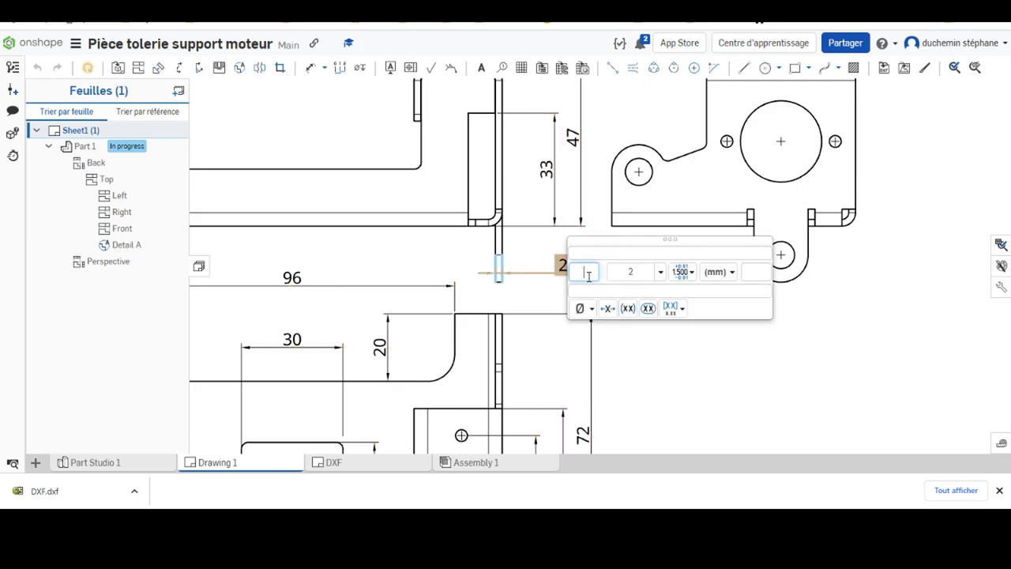
pyautogui.write('épa')
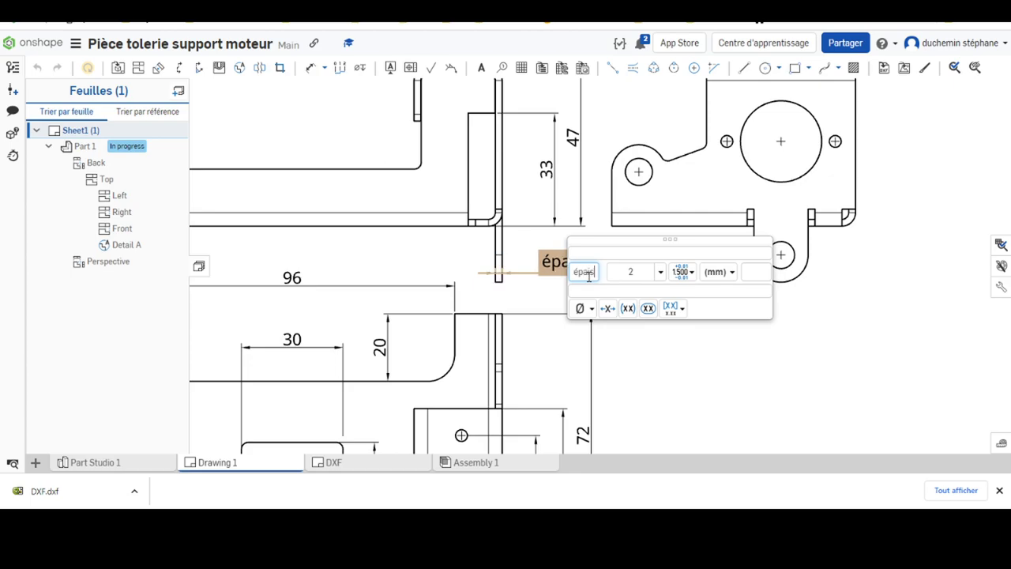
pyautogui.write('isseur')
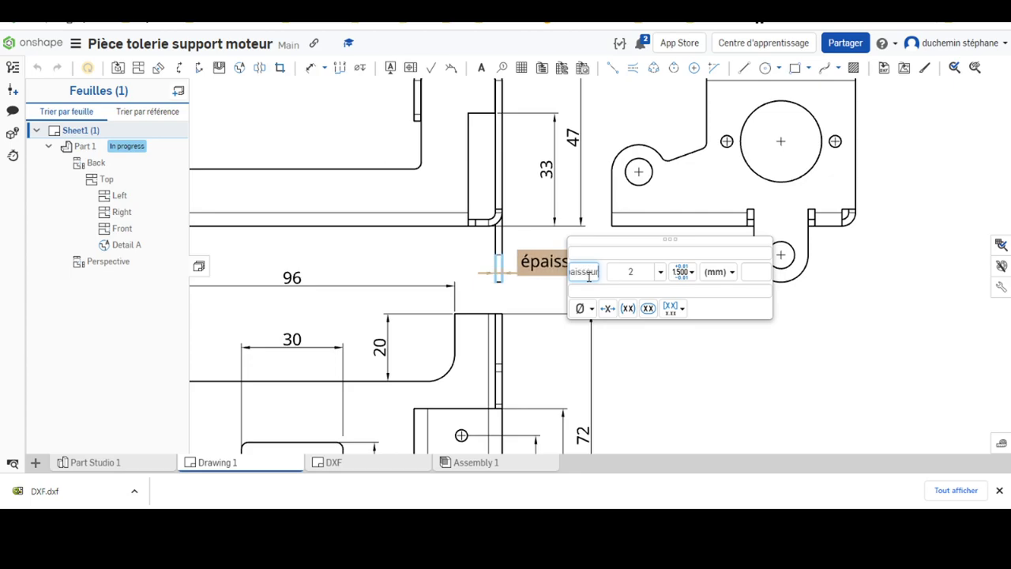
pyautogui.click(697, 413)
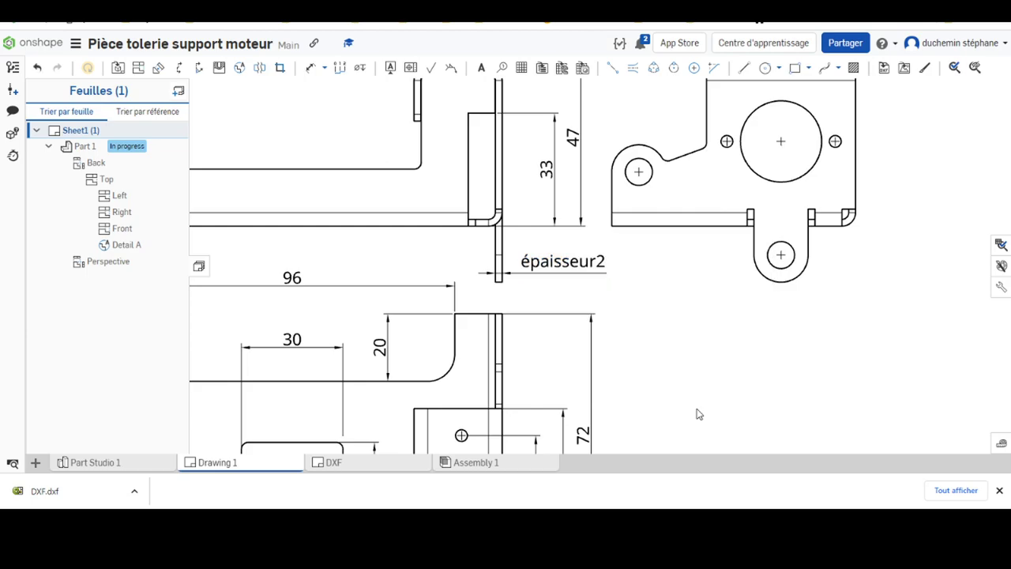
pyautogui.doubleClick(584, 260)
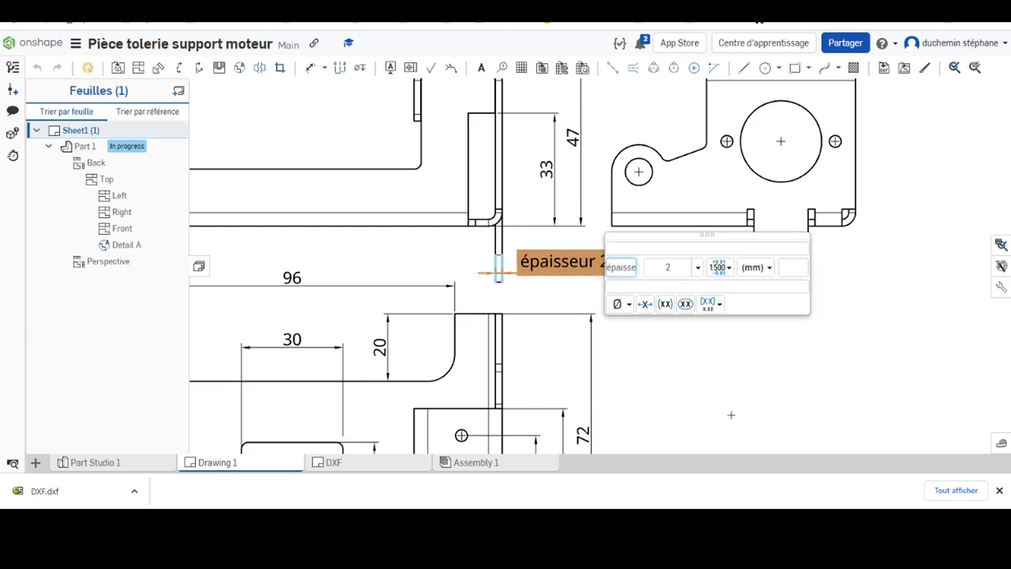
pyautogui.click(663, 342)
pyautogui.moveTo(564, 266)
pyautogui.mouseDown()
pyautogui.moveTo(614, 265)
pyautogui.moveTo(607, 271)
pyautogui.mouseUp()
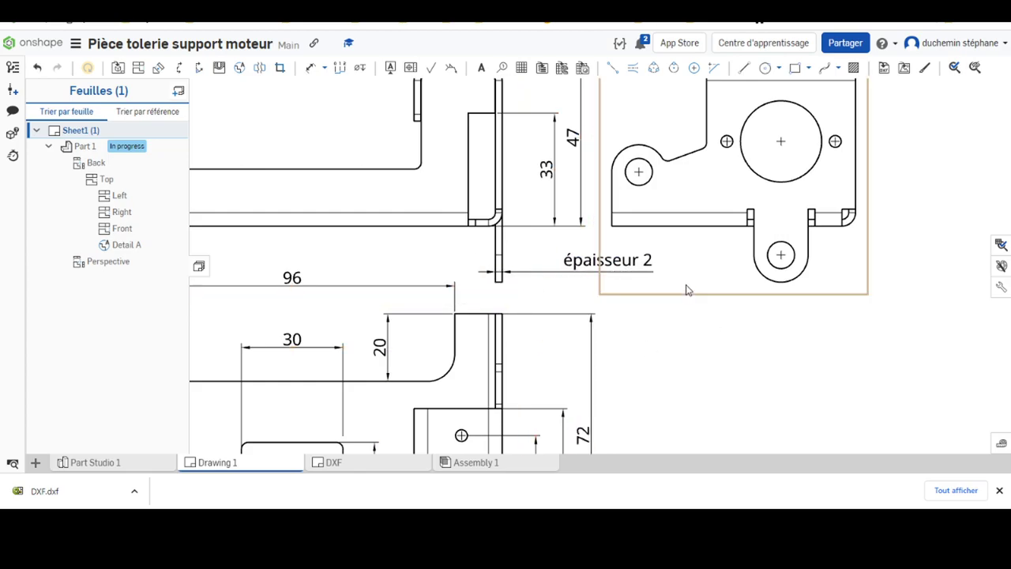
# Step: Write the tolerance note above the title block, ending it with ±0,5
pyautogui.scroll(-2, 669, 275)
pyautogui.scroll(-3, 465, 286)
pyautogui.scroll(-2, 465, 286)
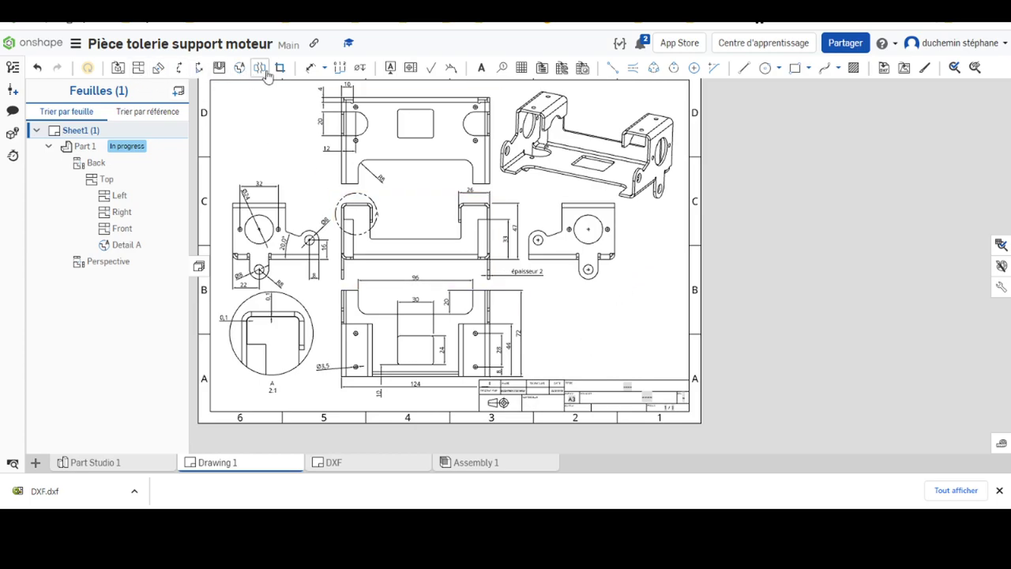
pyautogui.click(479, 69)
pyautogui.click(561, 328)
pyautogui.write('Tolérance')
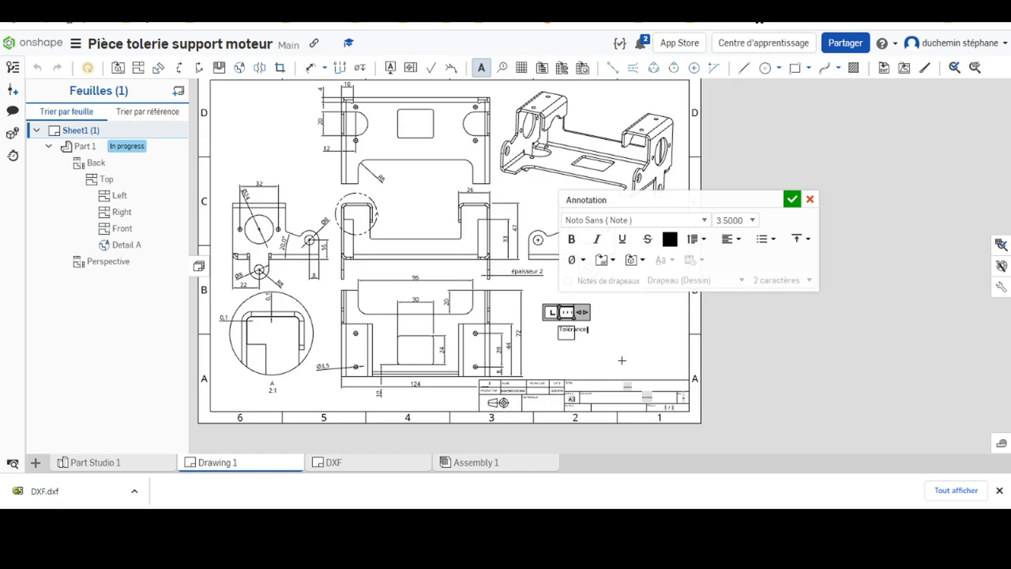
pyautogui.press('Return')
pyautogui.press('Return')
pyautogui.scroll(3, 573, 434)
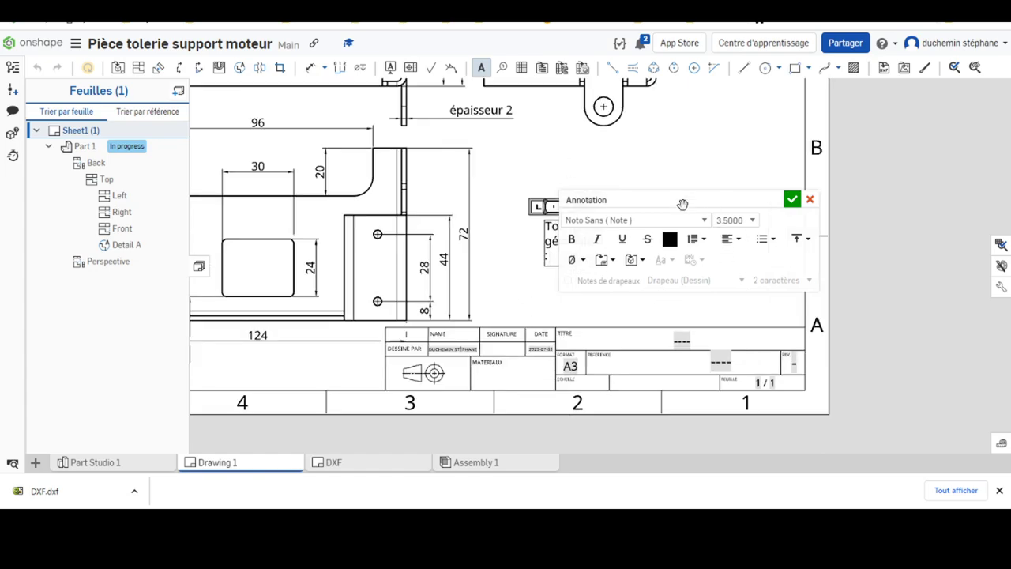
pyautogui.moveTo(683, 205); pyautogui.dragTo(814, 72)
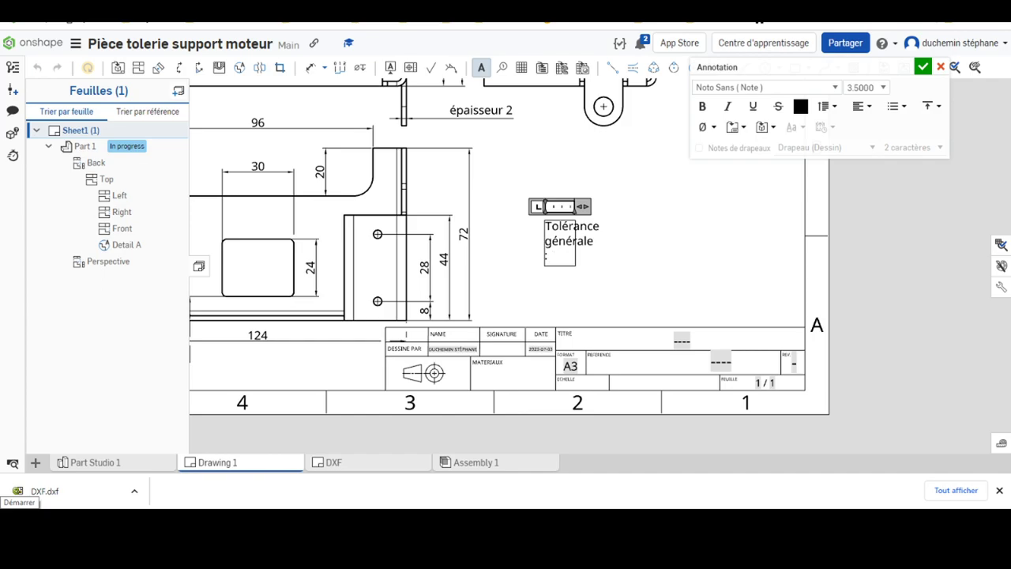
pyautogui.write('±0,')
pyautogui.write('5')
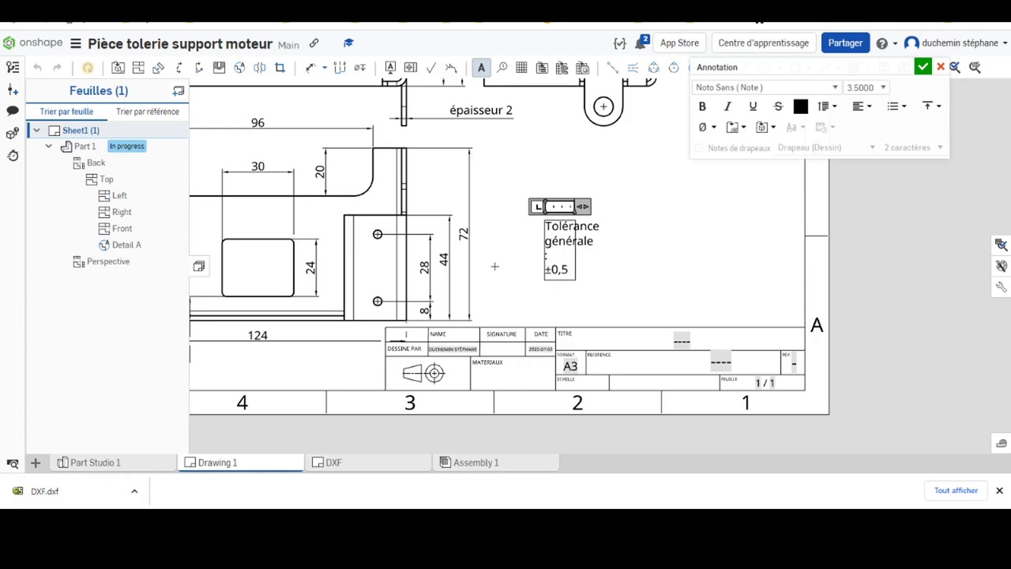
# Step: Place the note and widen it so 'Tolérance générale : ±0,5' fits on one line
pyautogui.click(922, 67)
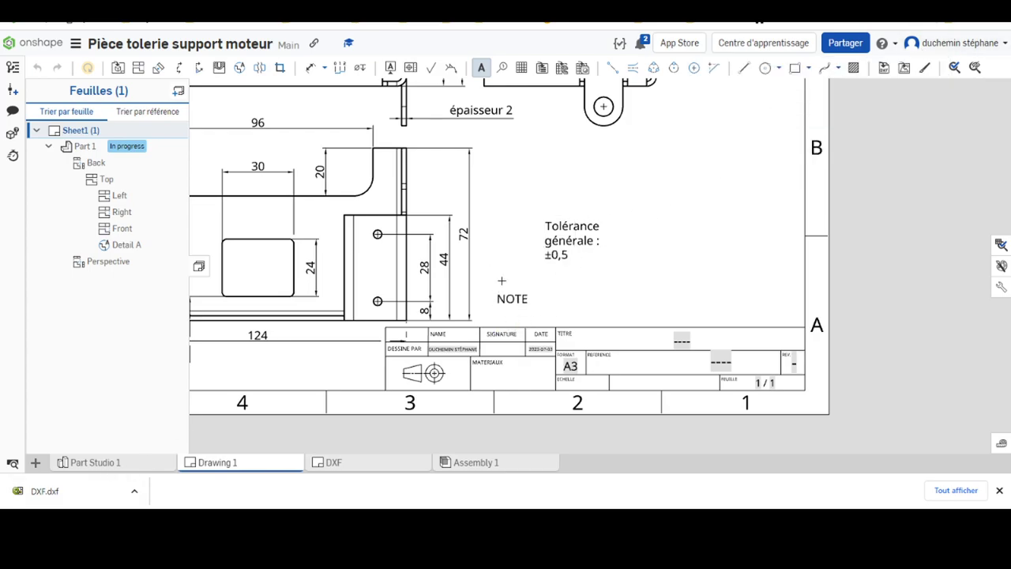
pyautogui.press('Escape')
pyautogui.click(563, 240)
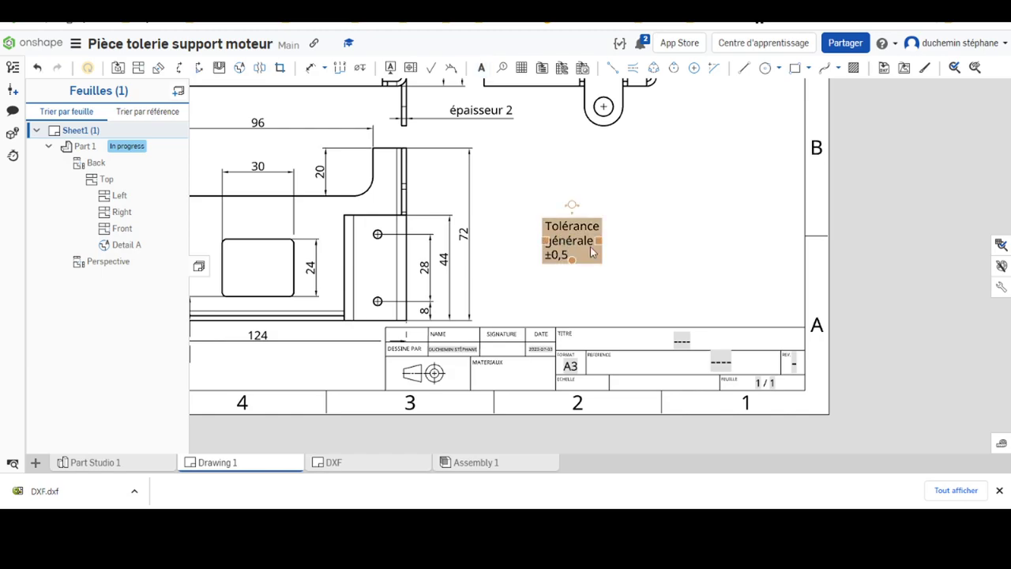
pyautogui.moveTo(600, 243); pyautogui.dragTo(718, 237)
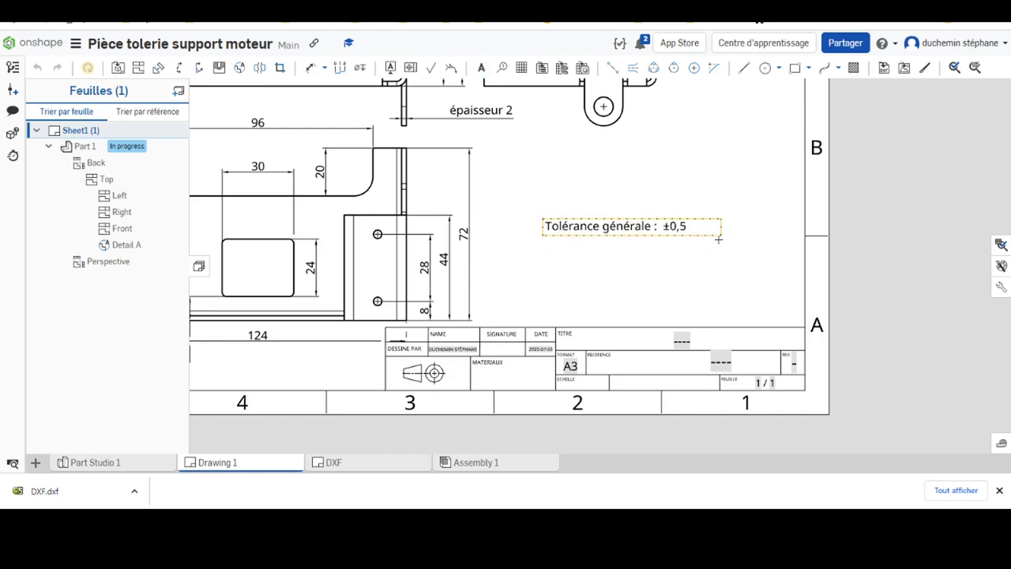
pyautogui.click(677, 293)
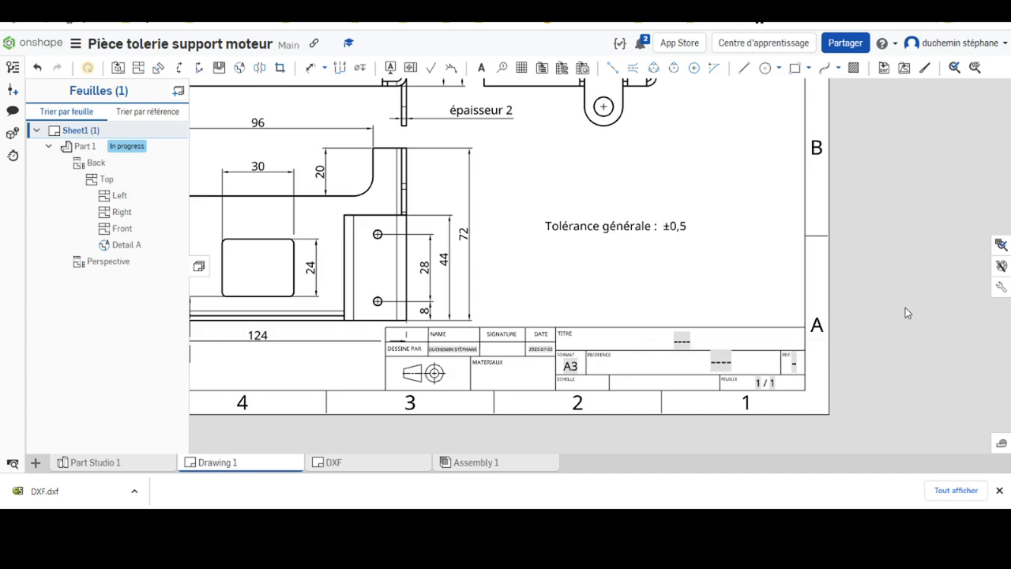
# Step: Set the drawing format lock to Déverrouillé in Drawing properties
pyautogui.click(1000, 288)
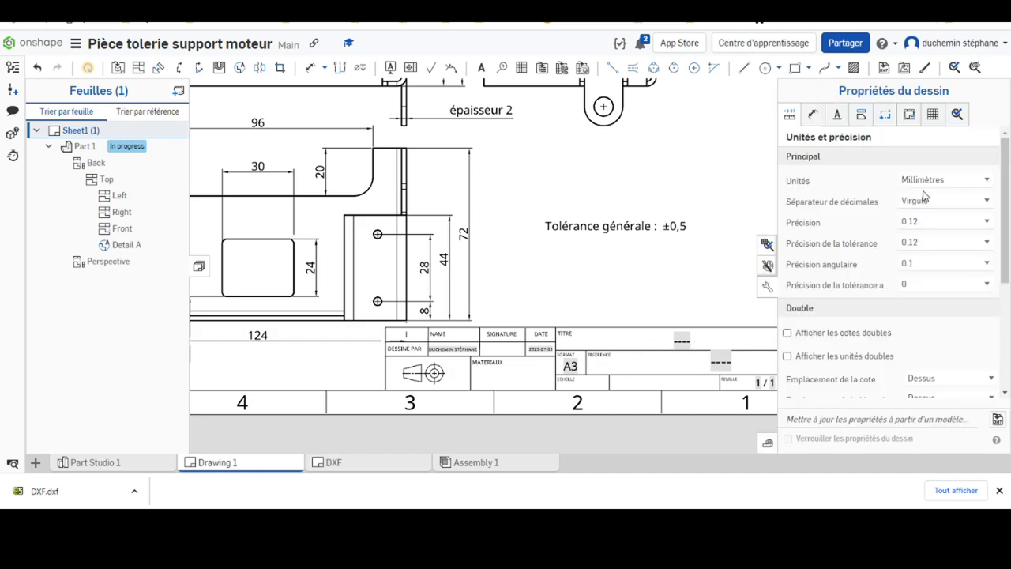
pyautogui.click(909, 116)
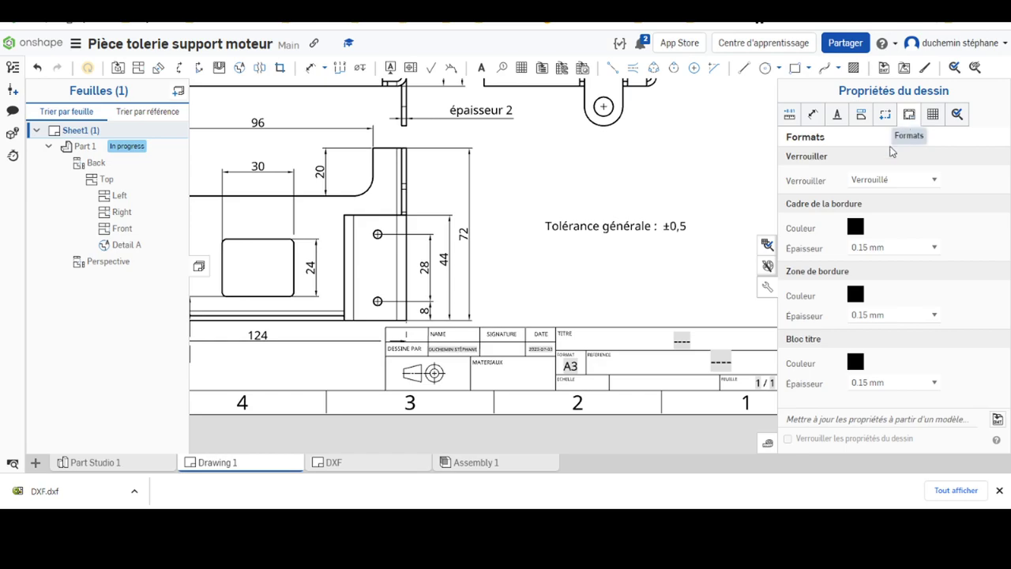
pyautogui.click(868, 180)
pyautogui.click(878, 202)
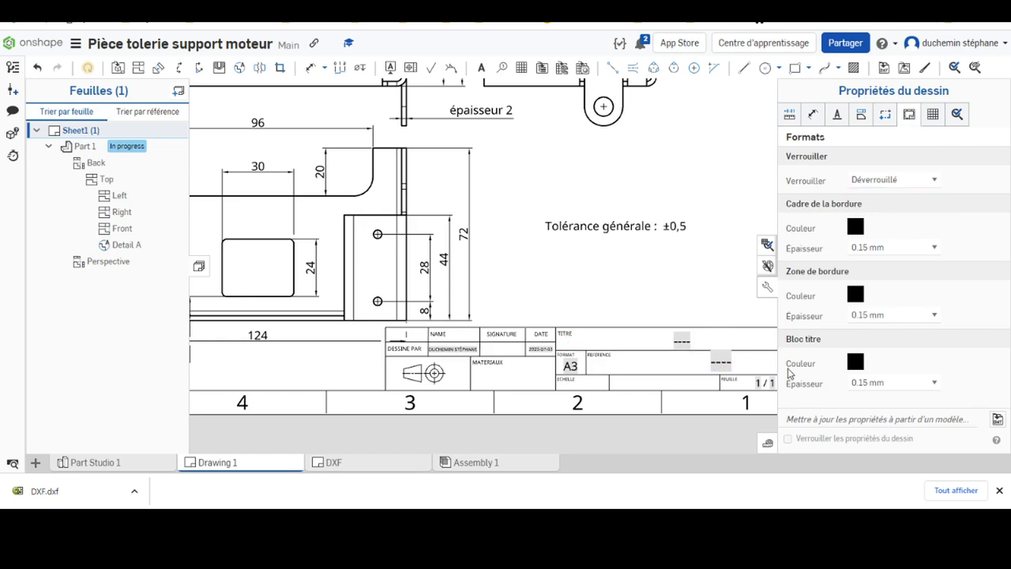
pyautogui.click(770, 289)
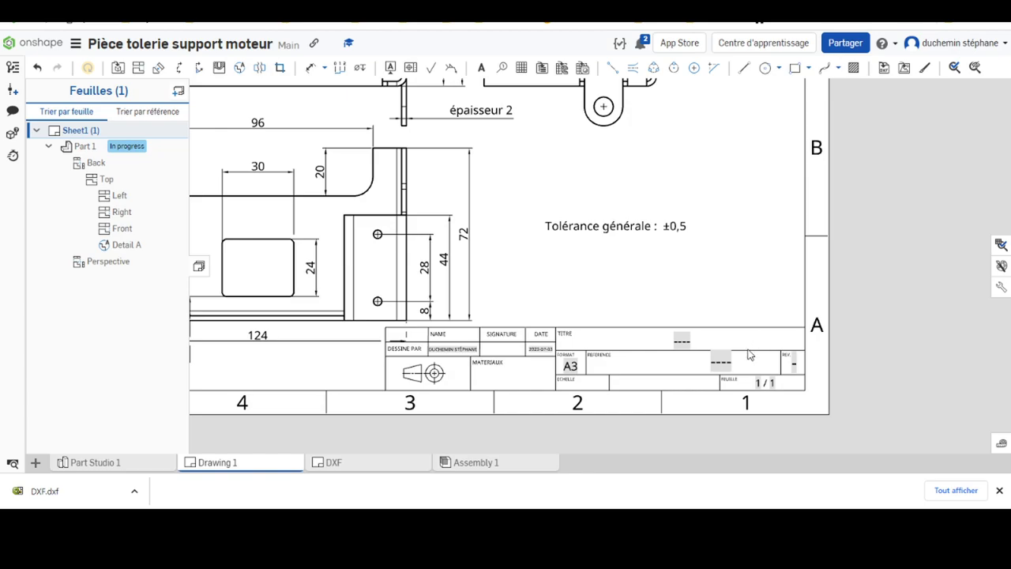
# Step: Fill the title block with title 'Support moteurs' and reference 'Dessin de définition'
pyautogui.doubleClick(684, 342)
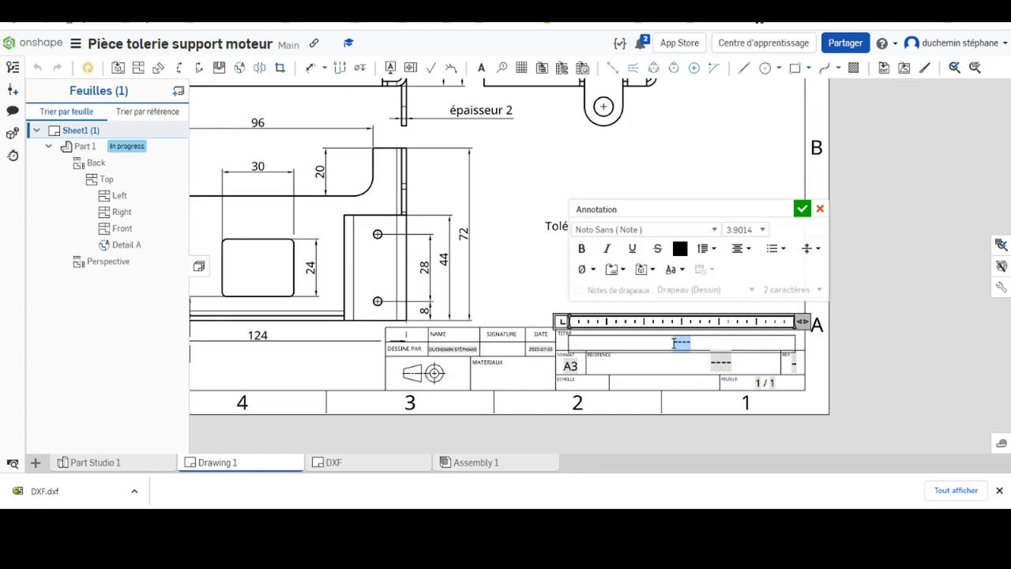
pyautogui.write('Sup')
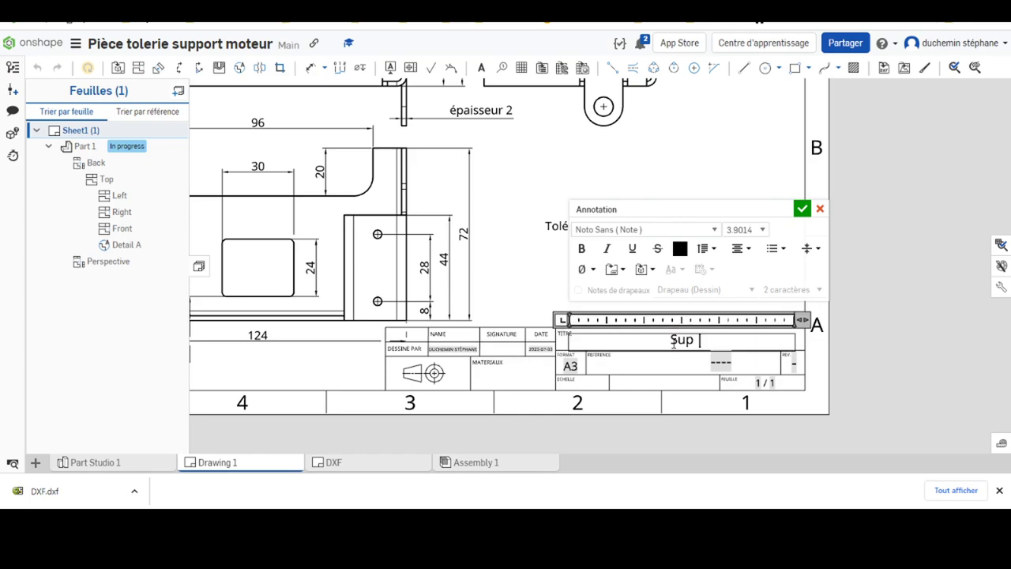
pyautogui.write('port m')
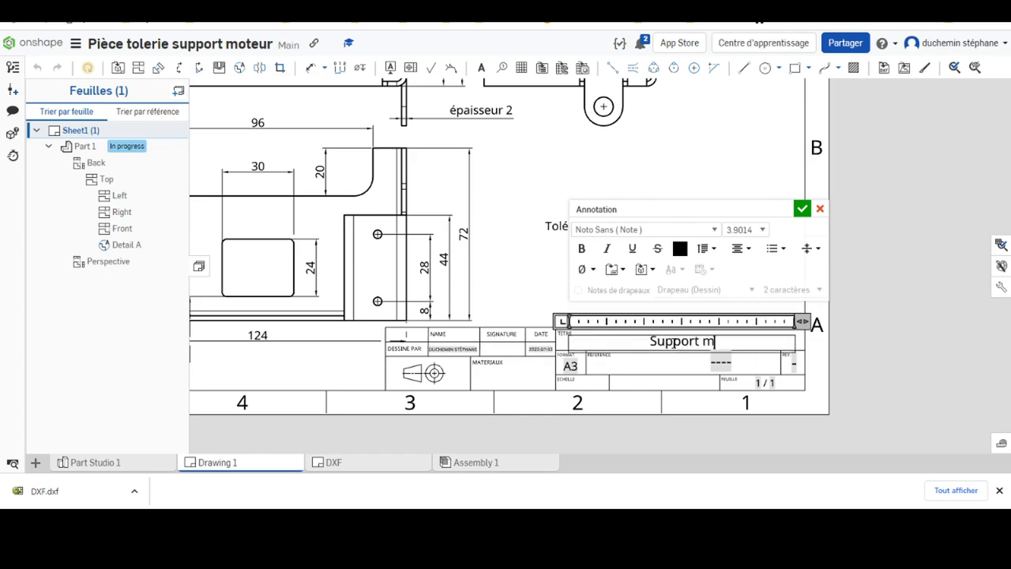
pyautogui.write('oteurs')
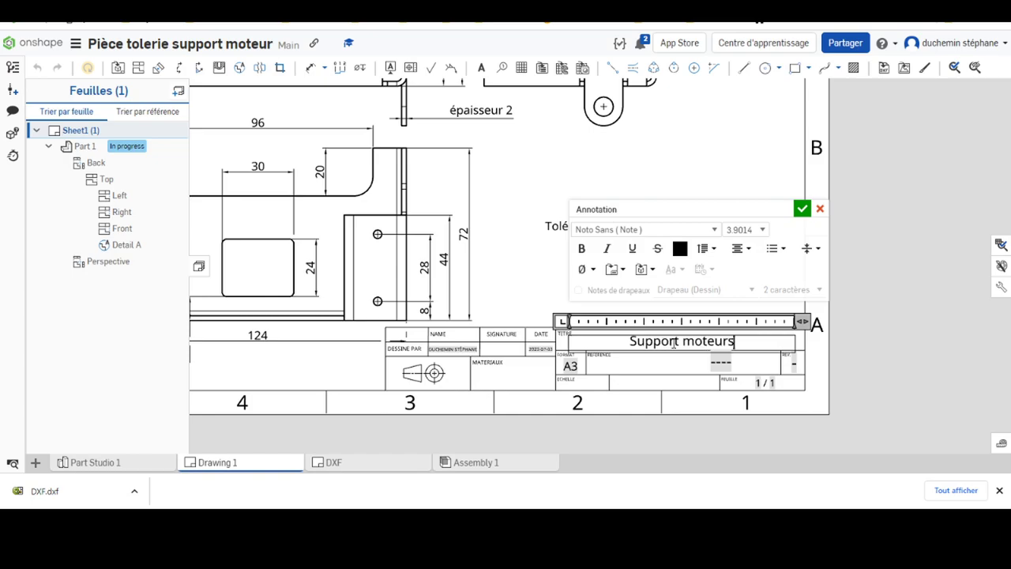
pyautogui.doubleClick(724, 361)
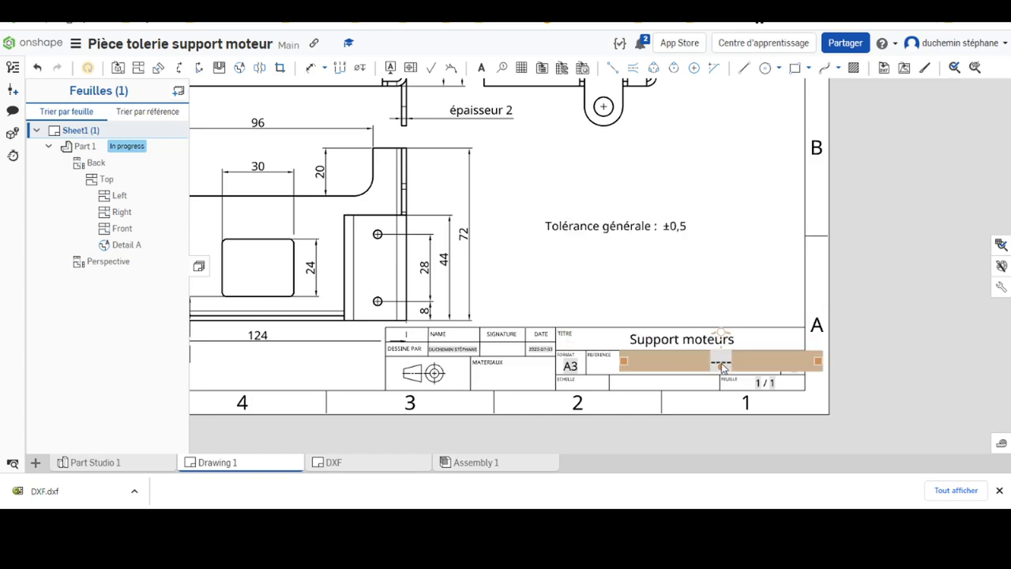
pyautogui.hotkey('ctrl', 'a')
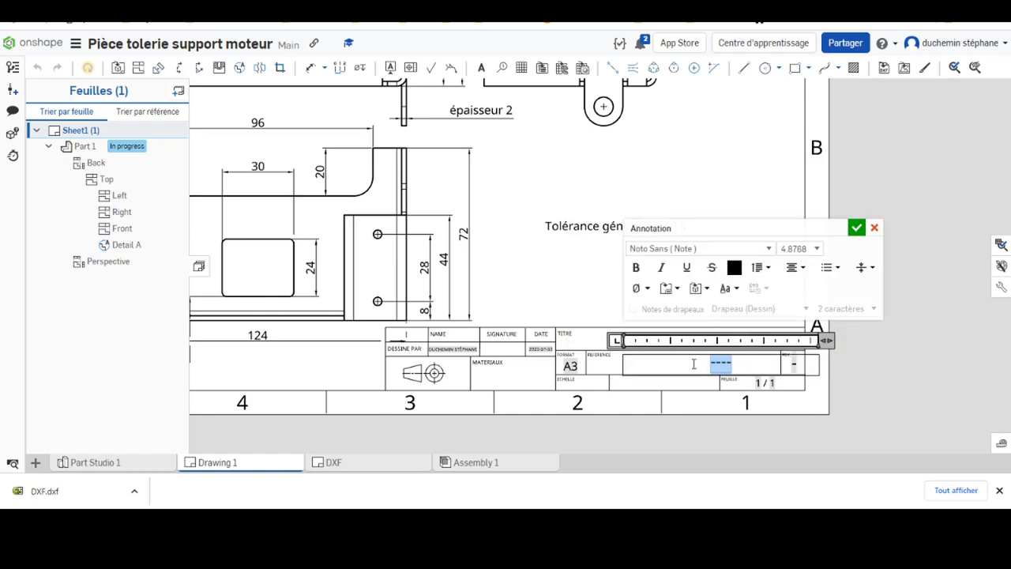
pyautogui.write('Pla')
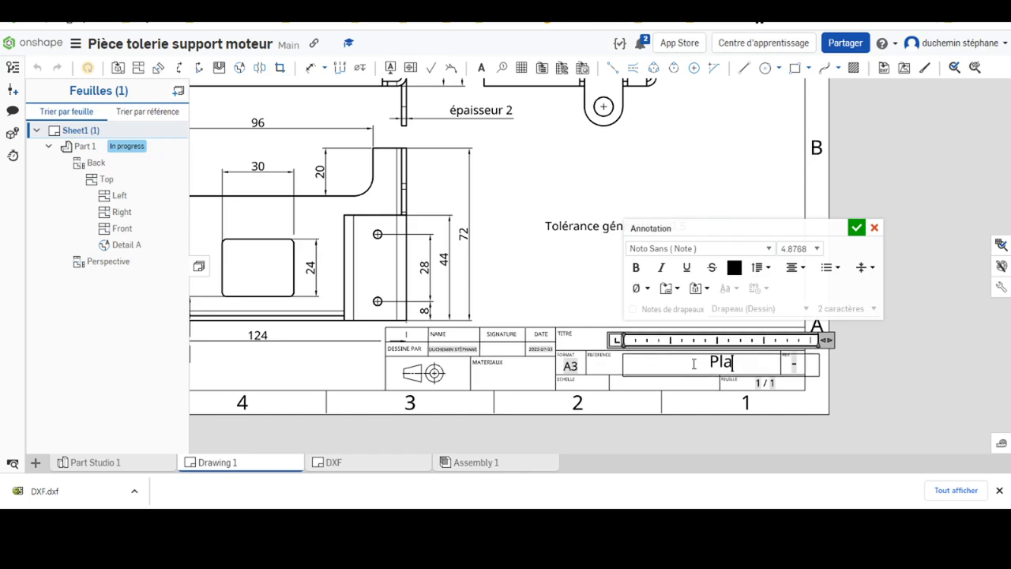
pyautogui.write("n d'ens")
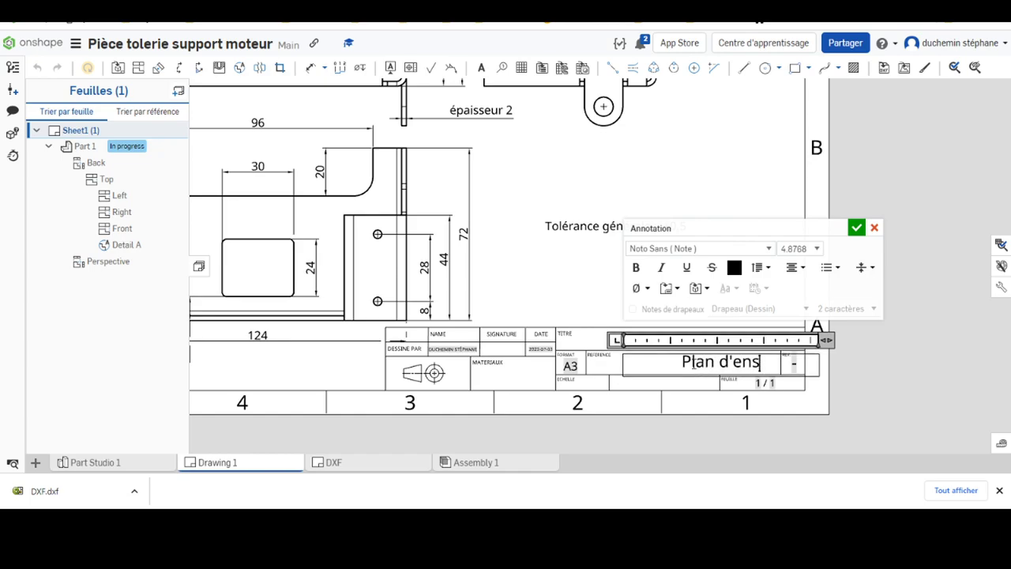
pyautogui.write('embl')
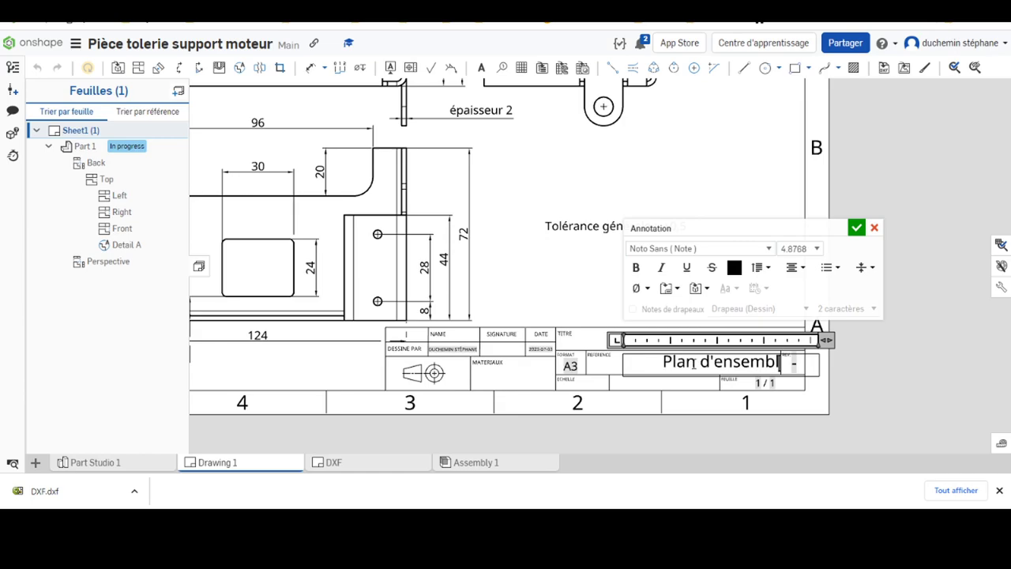
pyautogui.press('BackSpace')
pyautogui.press('BackSpace')
pyautogui.press('BackSpace')
pyautogui.press('BackSpace')
pyautogui.press('BackSpace')
pyautogui.press('BackSpace')
pyautogui.press('BackSpace')
pyautogui.press('BackSpace')
pyautogui.press('BackSpace')
pyautogui.press('BackSpace')
pyautogui.press('BackSpace')
pyautogui.write('D')
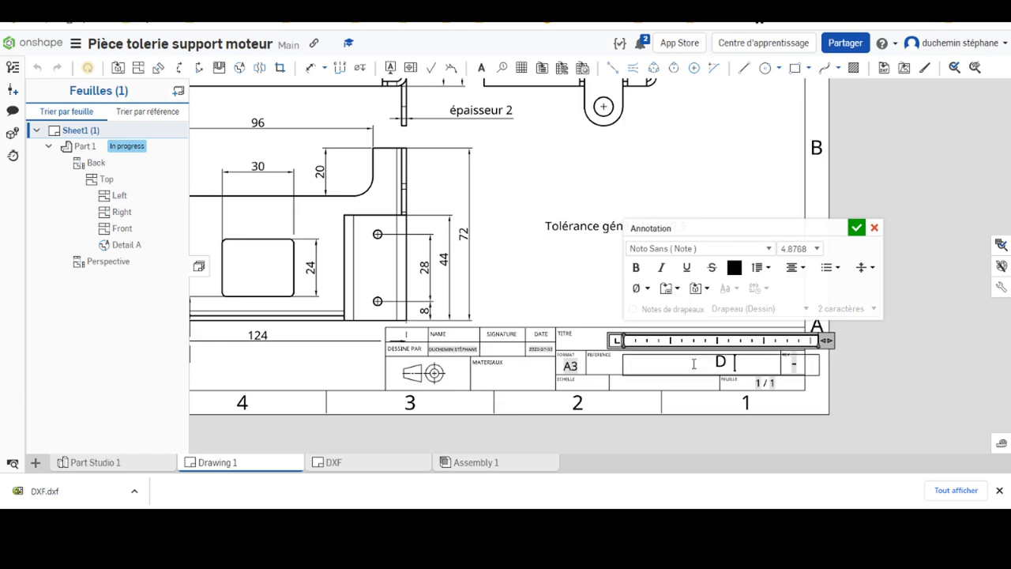
pyautogui.write('essin de d')
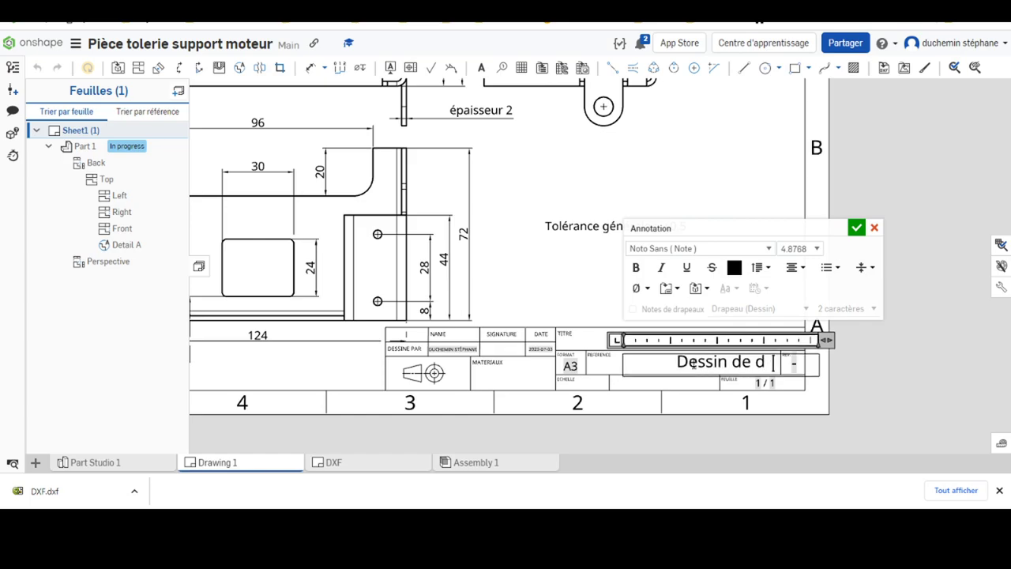
pyautogui.write('éfiniti')
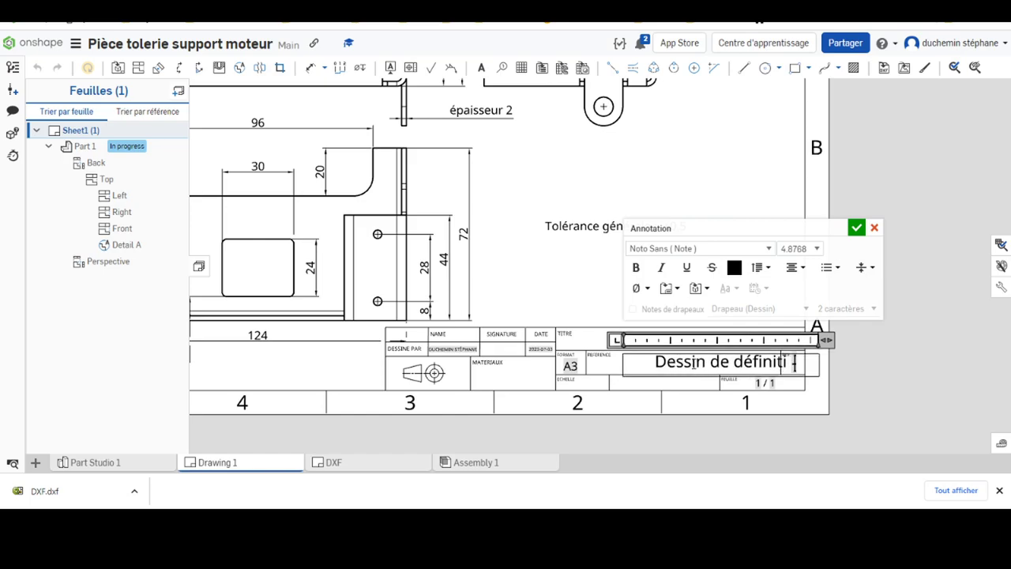
pyautogui.write('on')
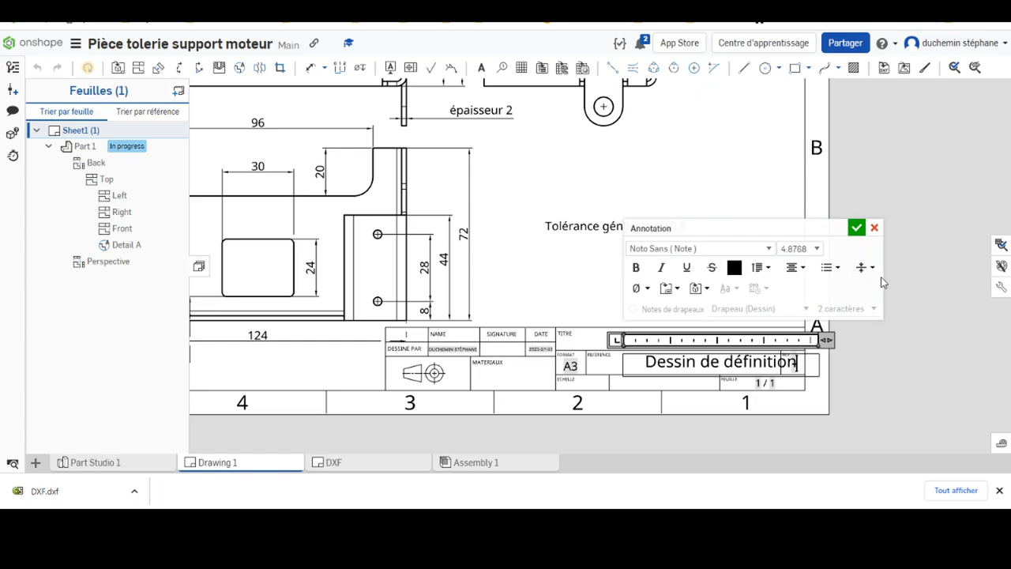
pyautogui.click(855, 228)
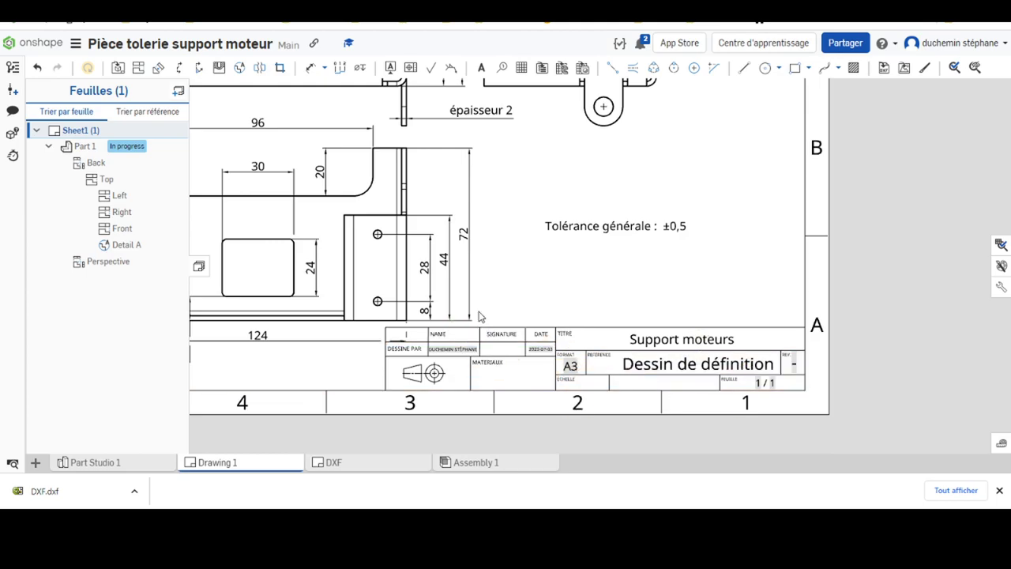
# Step: Enter 1 in the ECHELLE cell so the scale reads 1:1
pyautogui.scroll(3, 478, 317)
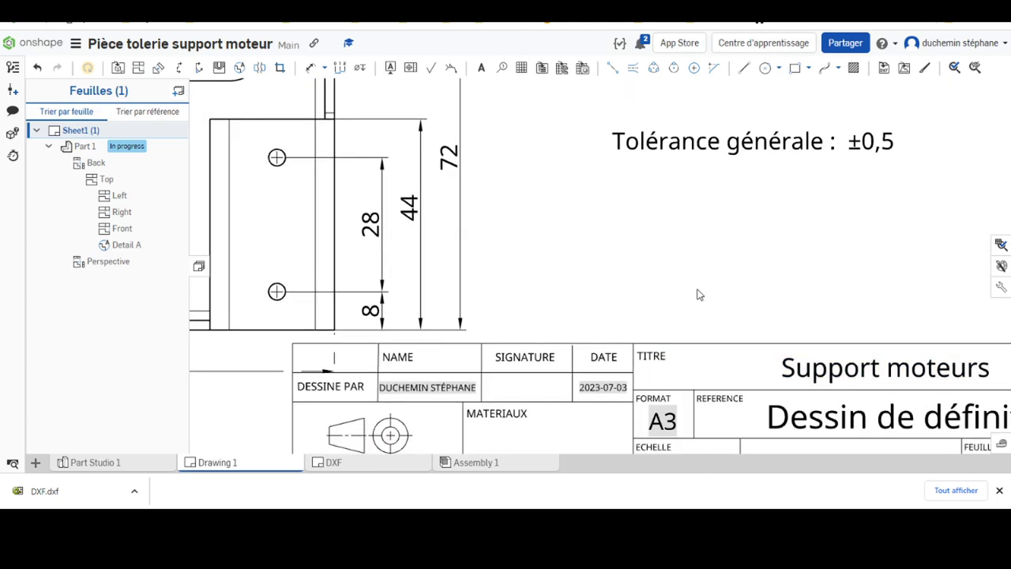
pyautogui.moveTo(695, 296); pyautogui.dragTo(596, 142, button='middle')
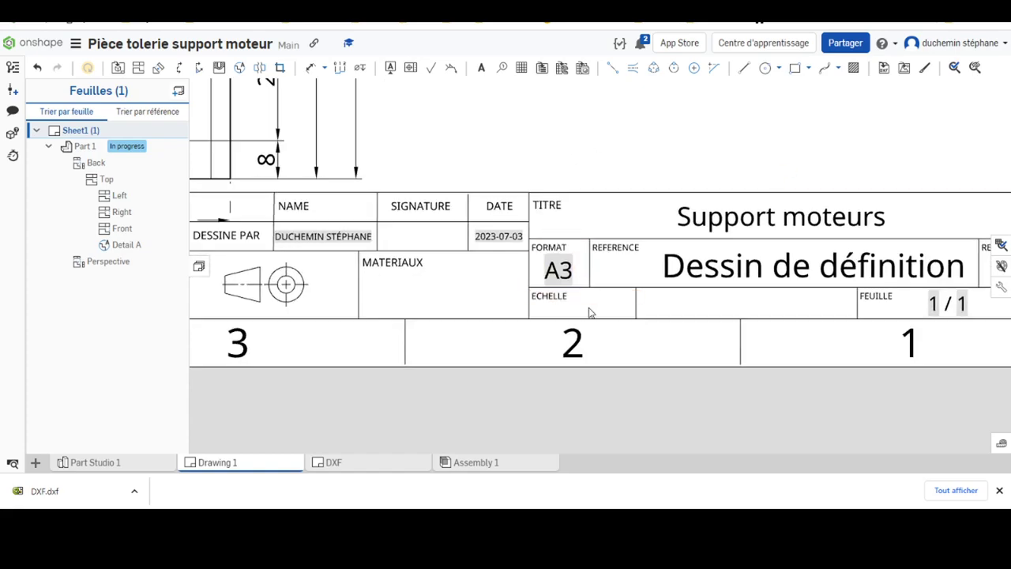
pyautogui.click(481, 68)
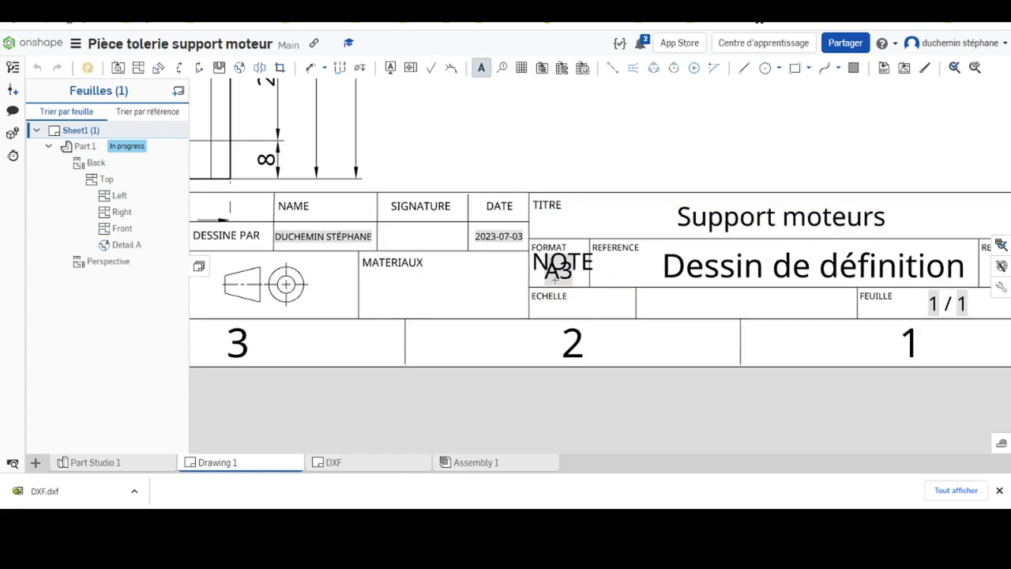
pyautogui.click(621, 321)
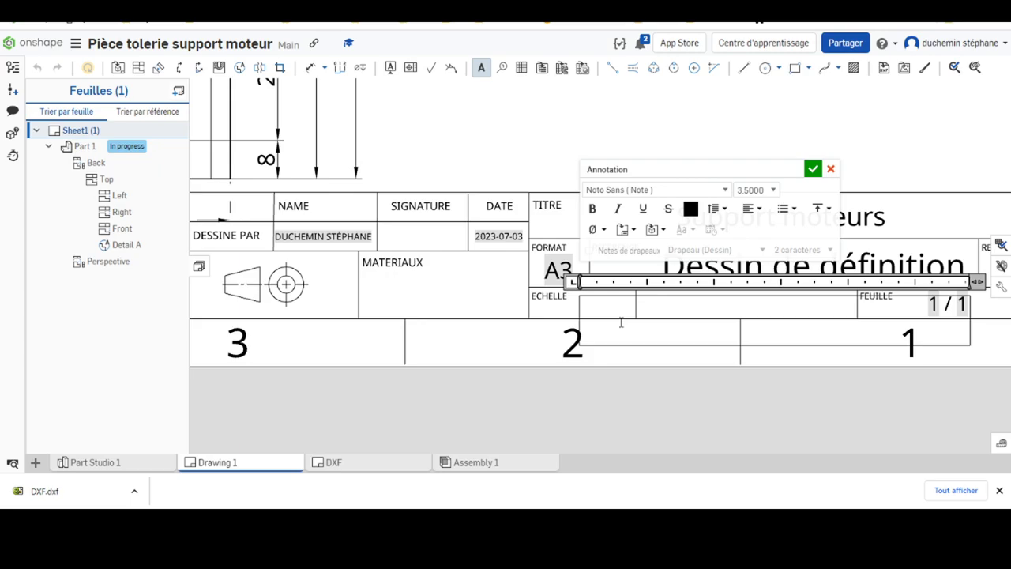
pyautogui.write('1:1')
pyautogui.click(812, 168)
pyautogui.press('Escape')
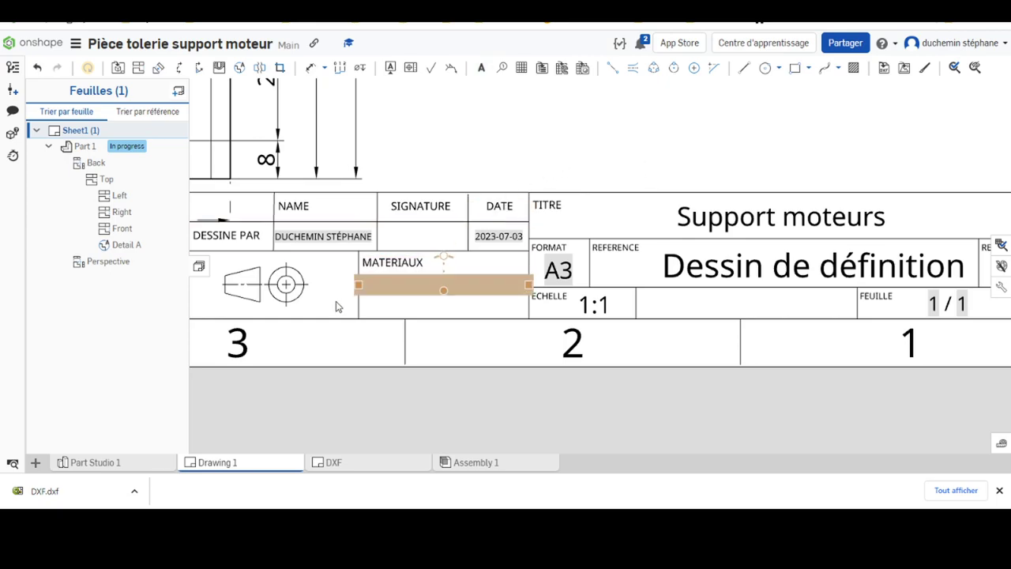
# Step: Move the date note toward the FORMAT cell and zoom out from the title block
pyautogui.click(468, 244)
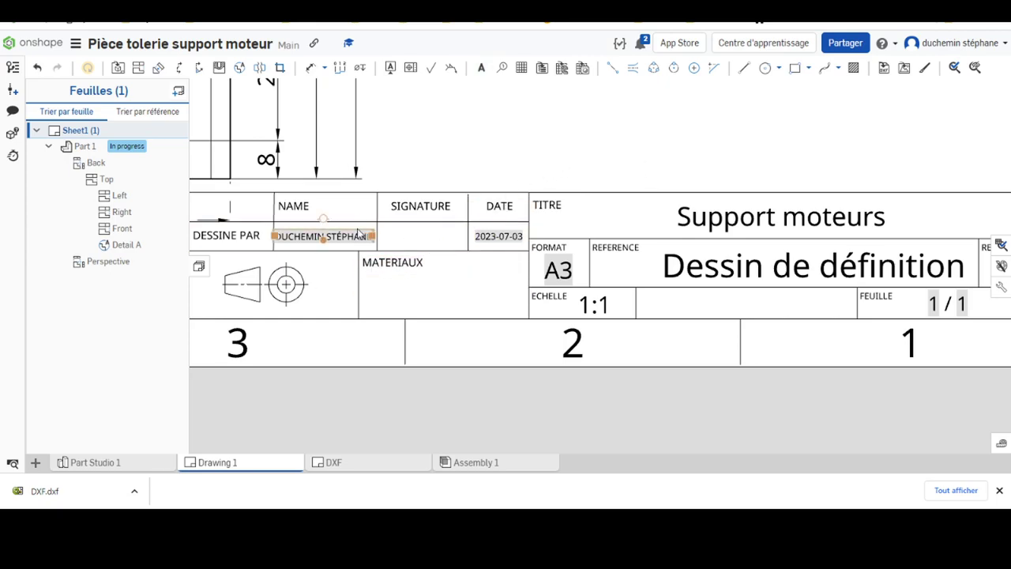
pyautogui.moveTo(469, 244); pyautogui.dragTo(521, 269)
pyautogui.scroll(-1, 502, 236)
pyautogui.scroll(-2, 501, 235)
pyautogui.scroll(-2, 499, 235)
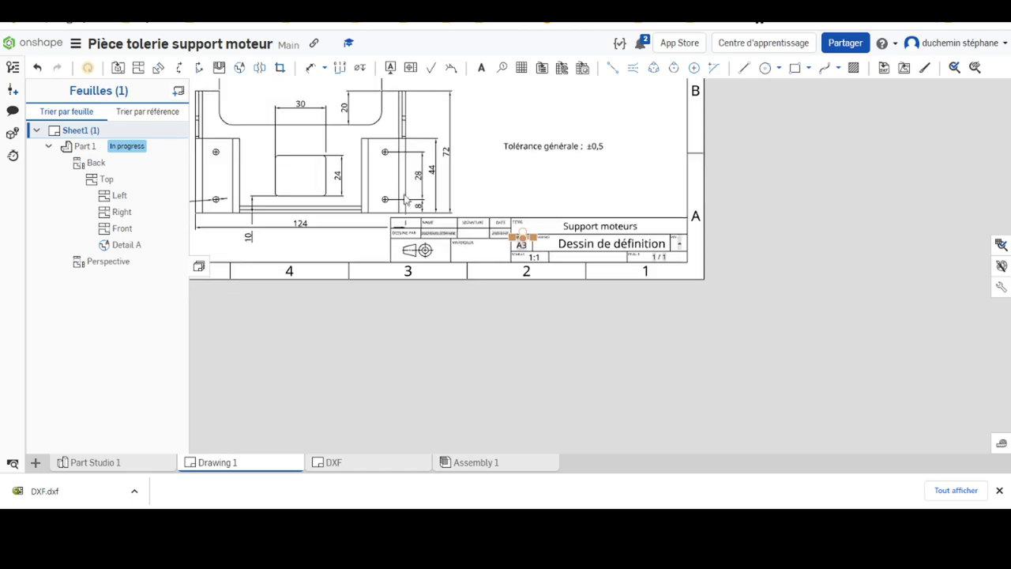
pyautogui.scroll(-1, 473, 225)
pyautogui.scroll(-1, 426, 209)
pyautogui.scroll(-1, 371, 189)
pyautogui.scroll(1, 337, 179)
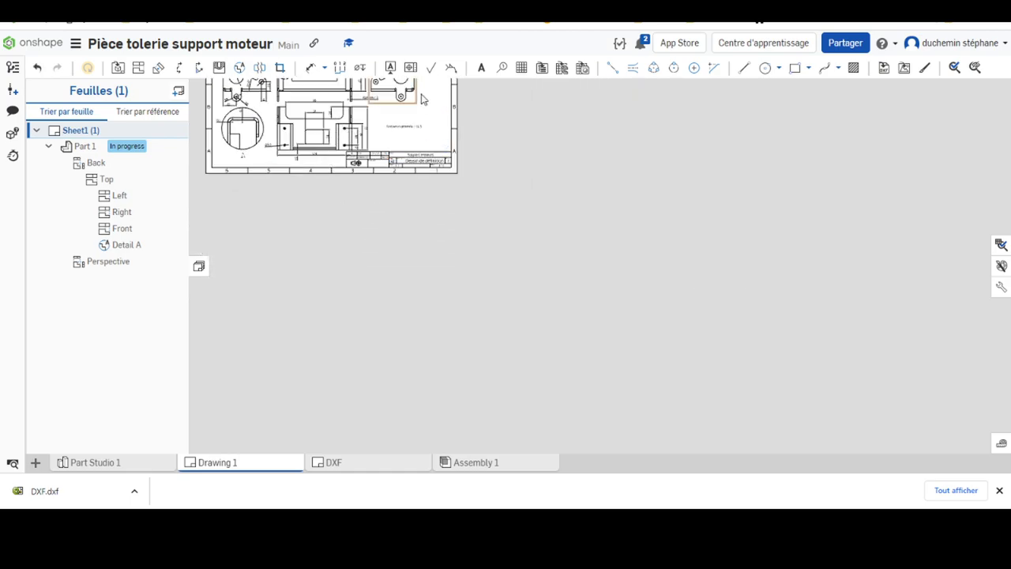
pyautogui.press('f')
pyautogui.scroll(2, 449, 238)
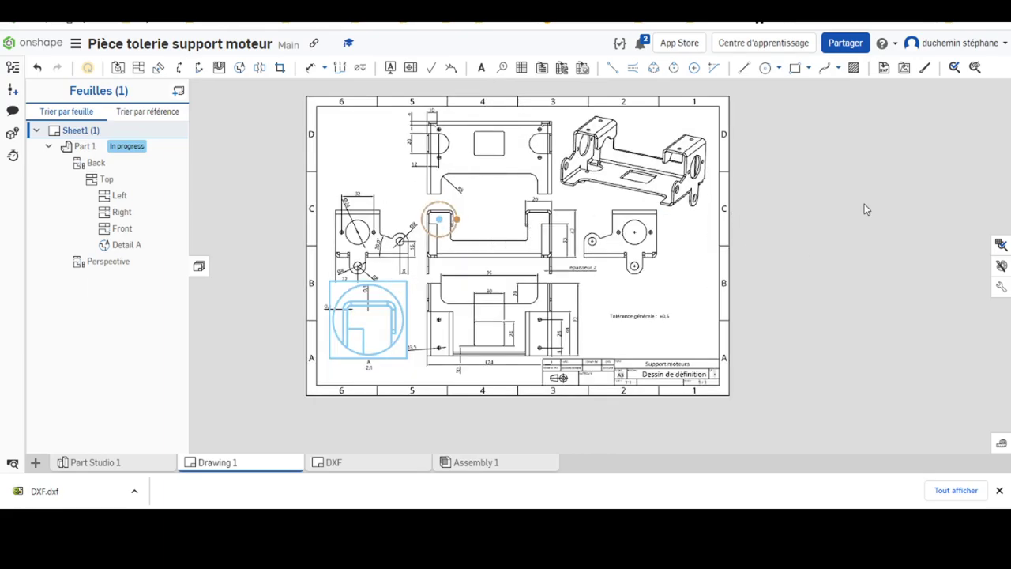
pyautogui.click(514, 195)
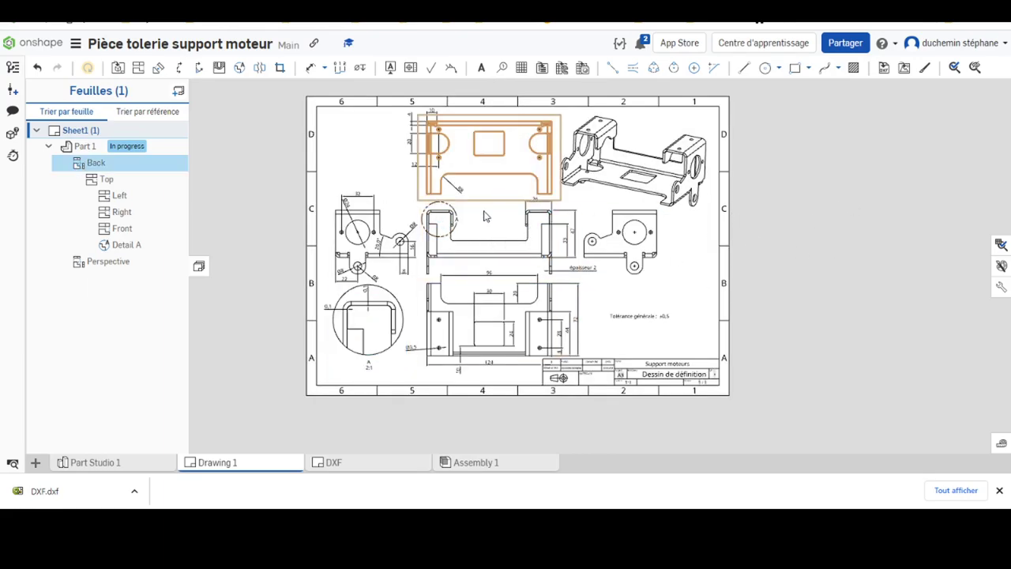
pyautogui.click(598, 197)
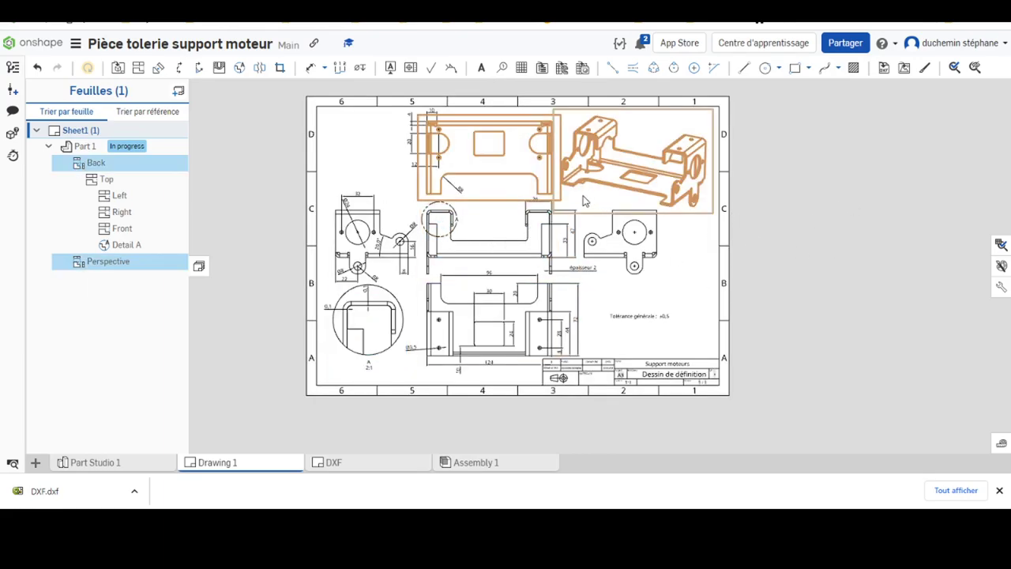
pyautogui.click(387, 272)
pyautogui.click(466, 274)
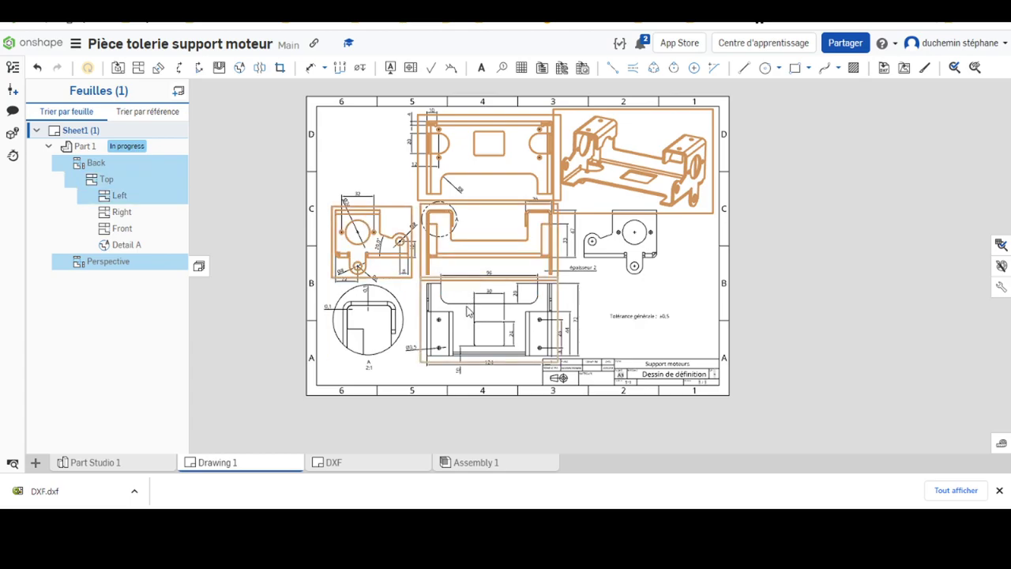
pyautogui.click(467, 296)
pyautogui.click(623, 251)
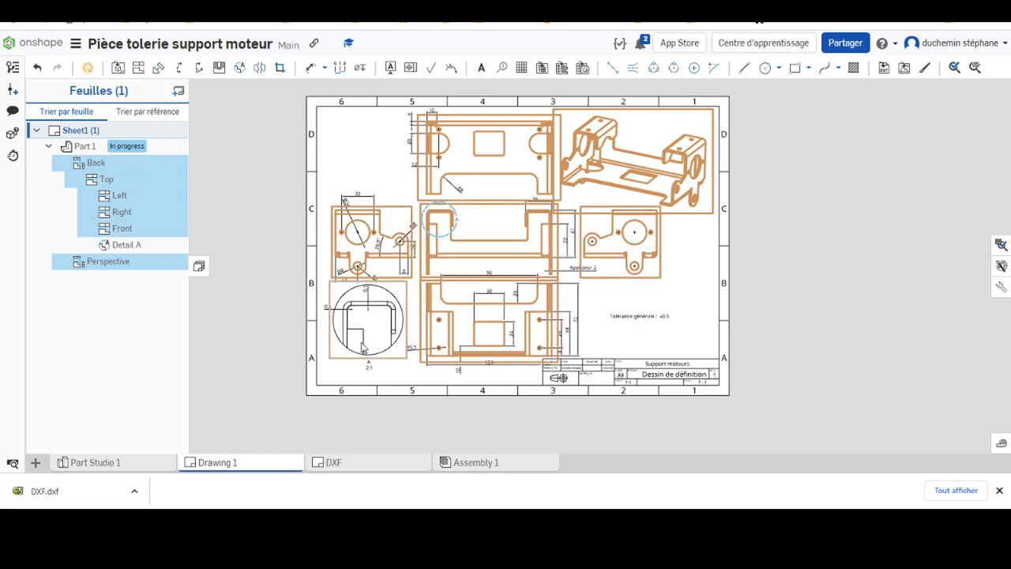
pyautogui.click(377, 341)
pyautogui.rightClick(514, 296)
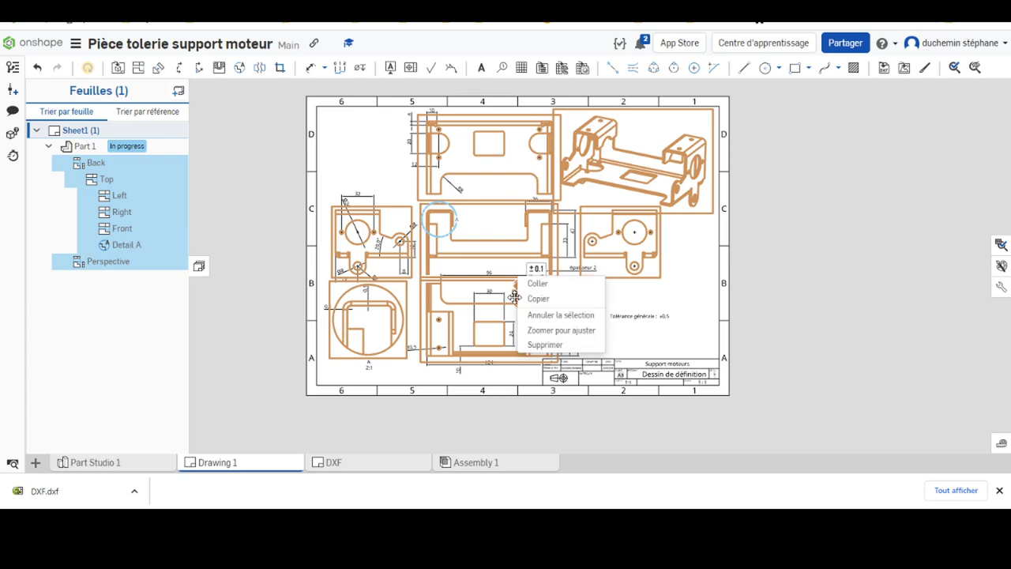
pyautogui.rightClick(447, 295)
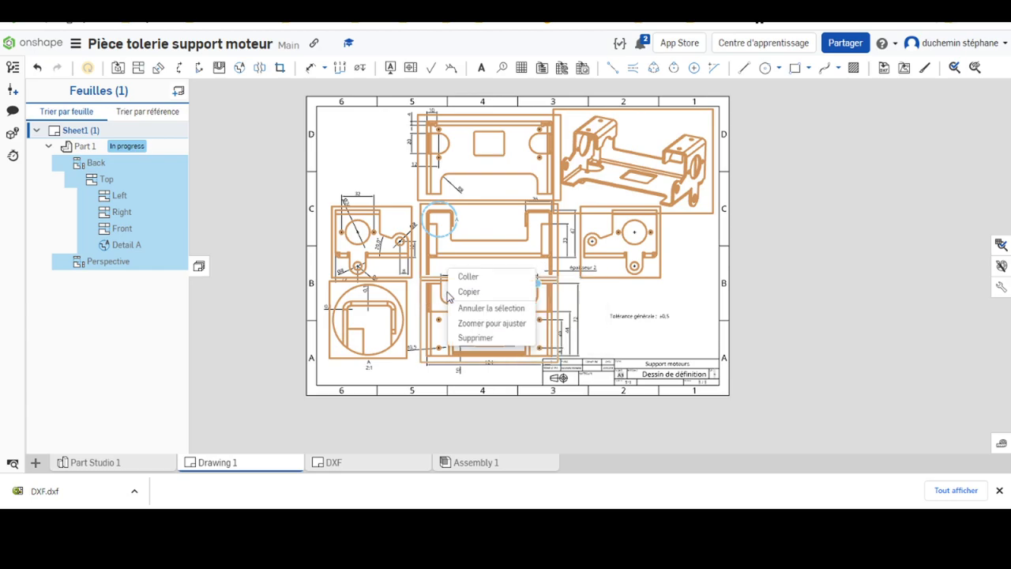
pyautogui.click(447, 295)
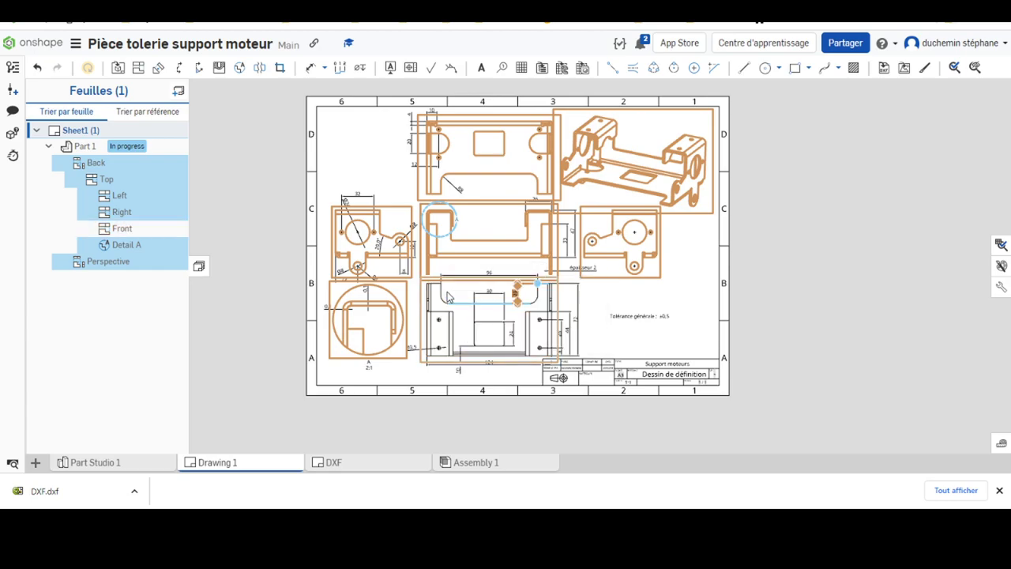
pyautogui.click(446, 295)
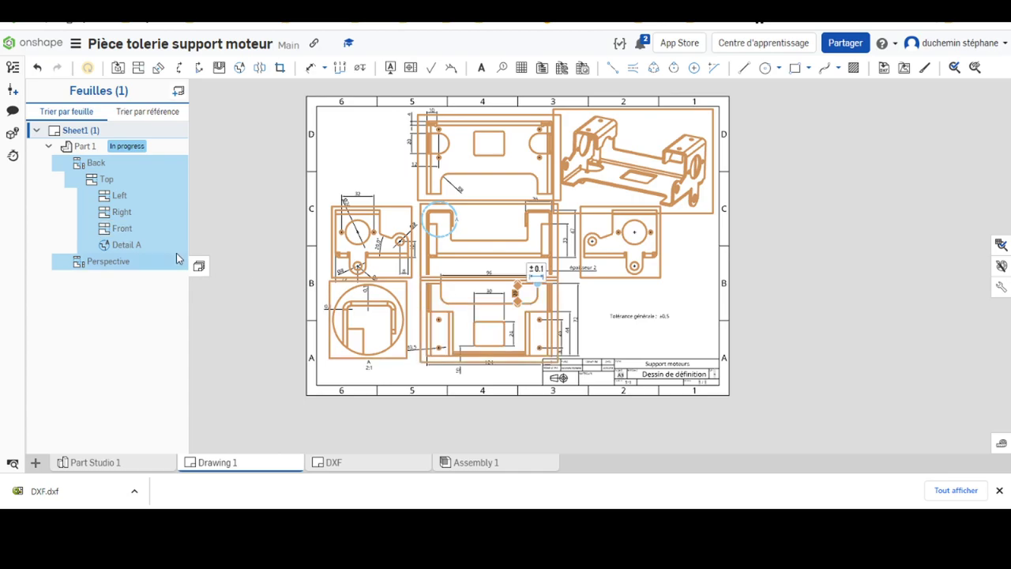
pyautogui.rightClick(108, 244)
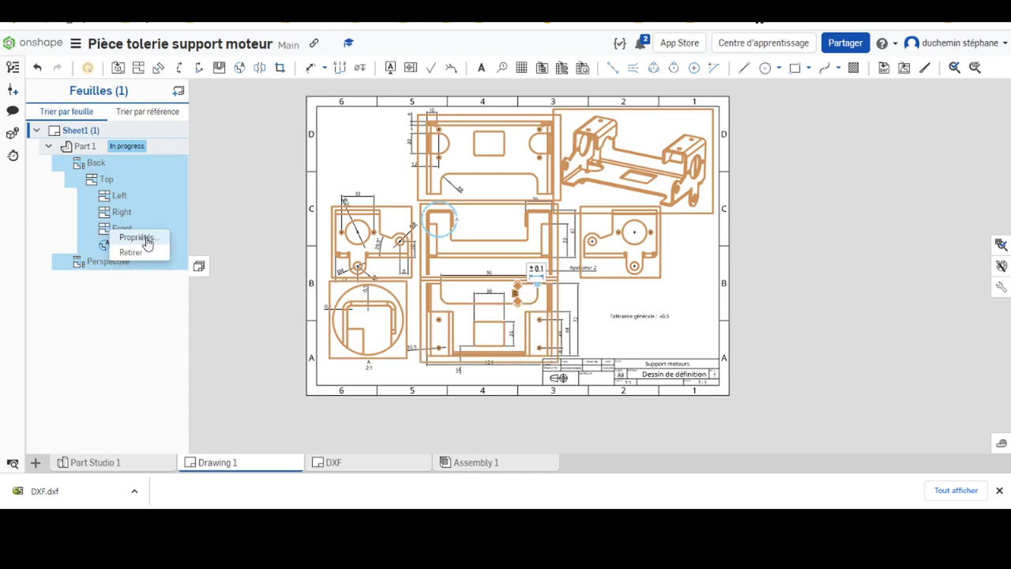
pyautogui.click(146, 243)
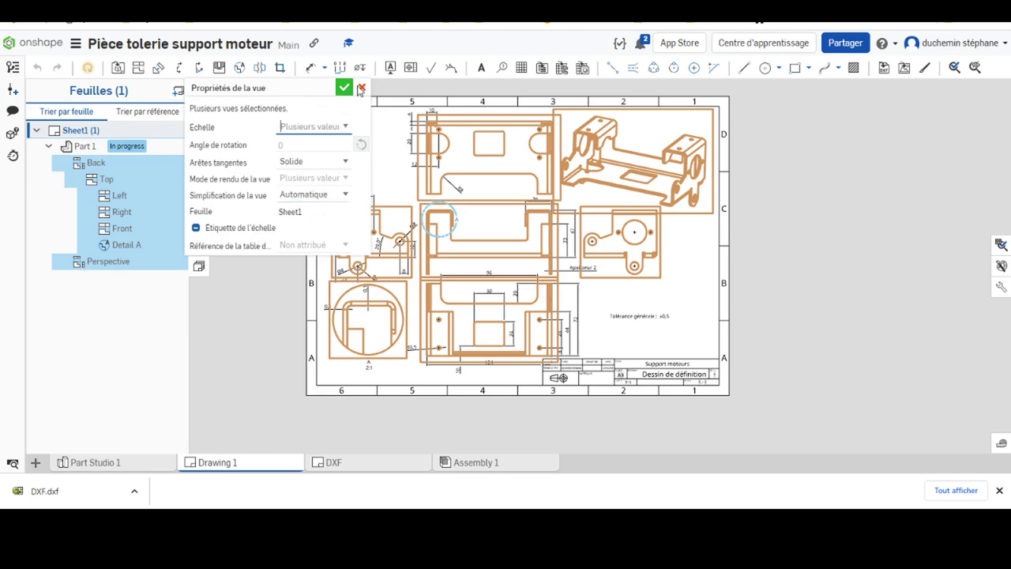
pyautogui.click(344, 87)
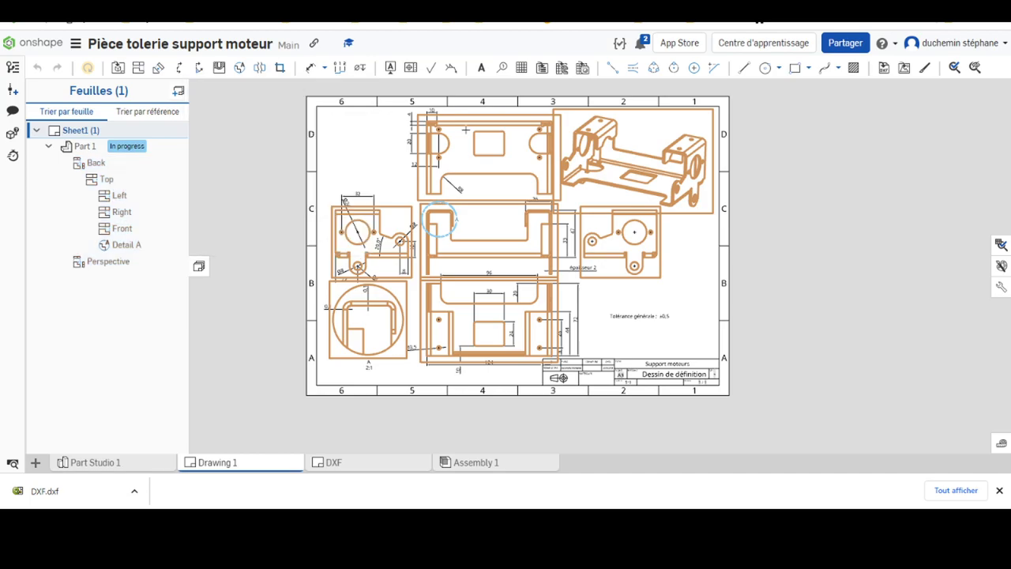
pyautogui.click(484, 189)
# Step: Switch the back, top, left, Detail A, front and perspective views to shaded display
pyautogui.rightClick(485, 189)
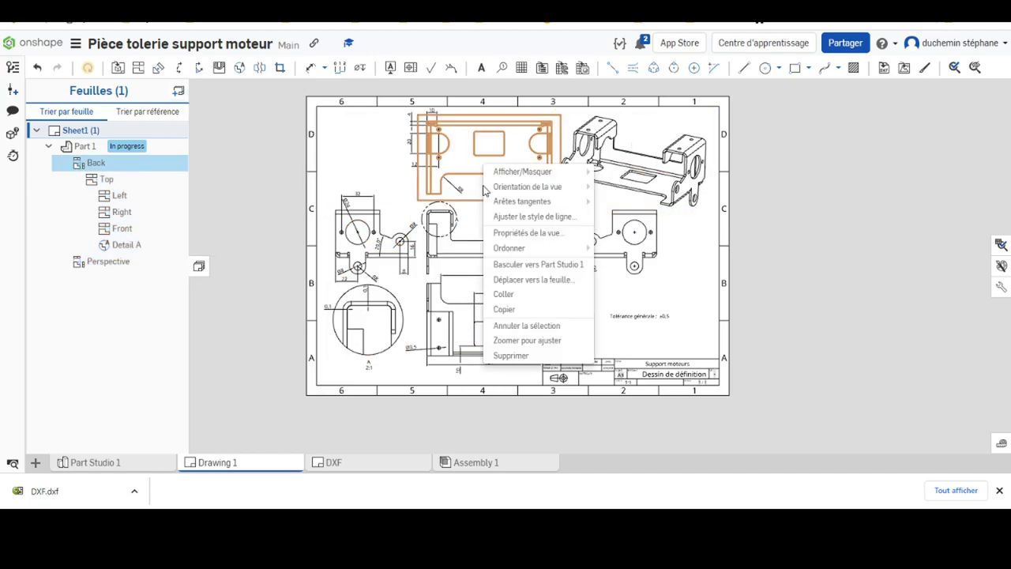
pyautogui.click(477, 231)
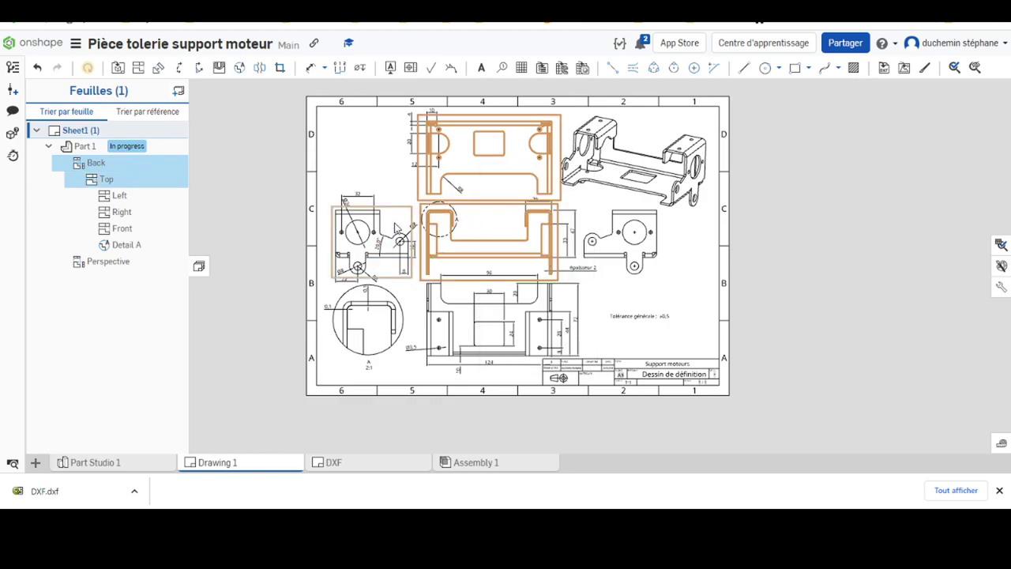
pyautogui.click(399, 241)
pyautogui.click(403, 294)
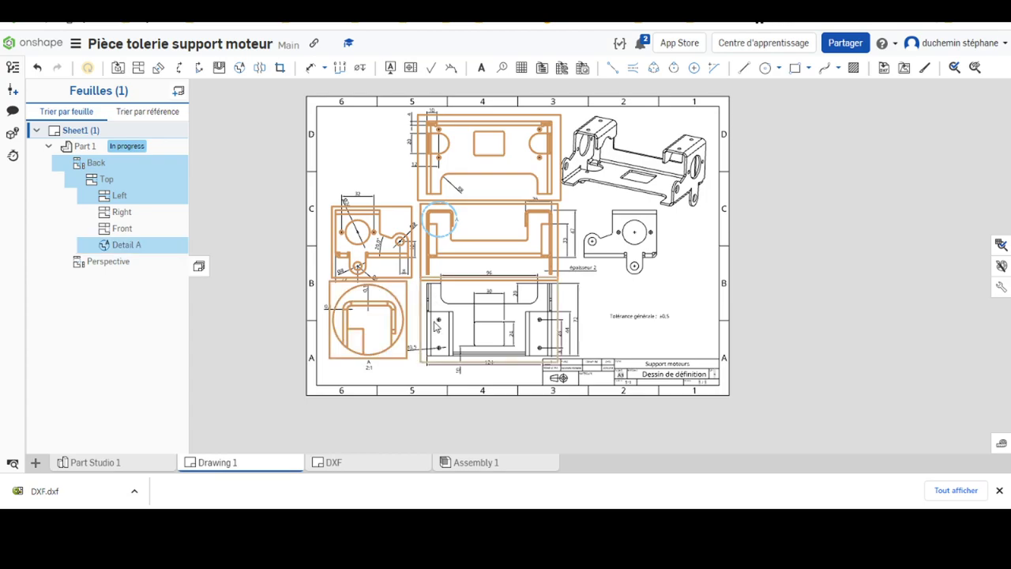
pyautogui.click(458, 299)
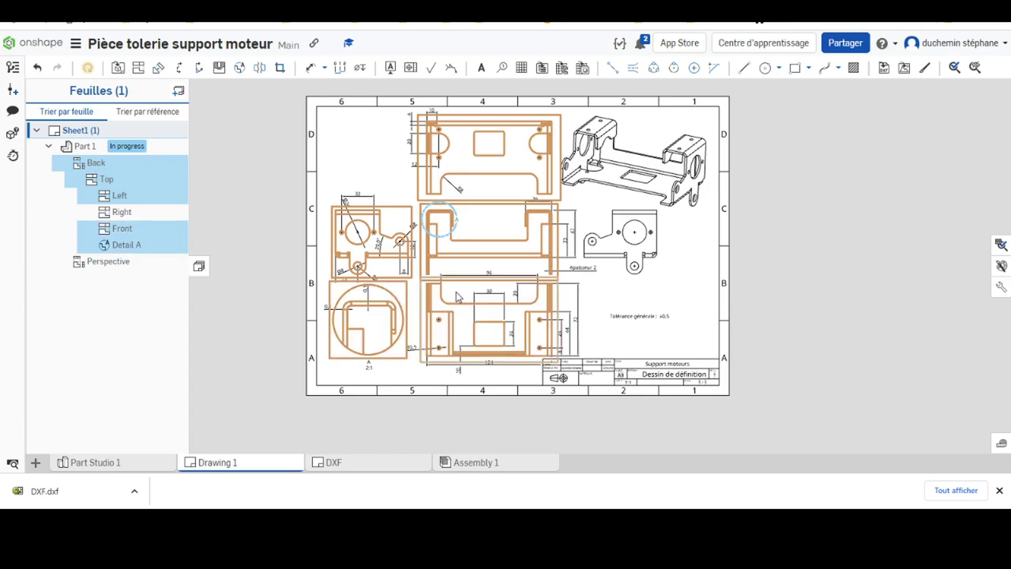
pyautogui.rightClick(458, 297)
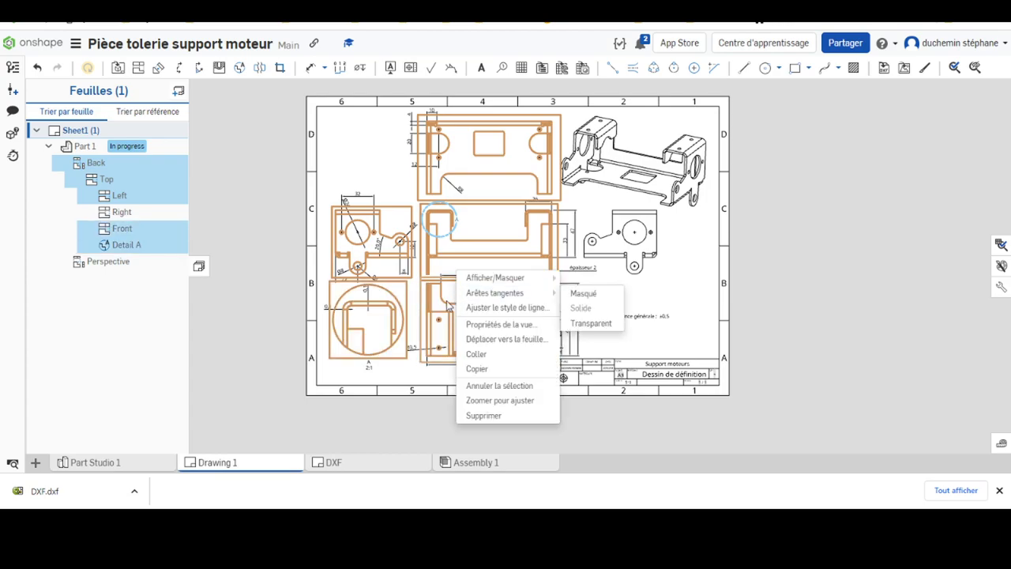
pyautogui.moveTo(495, 278)
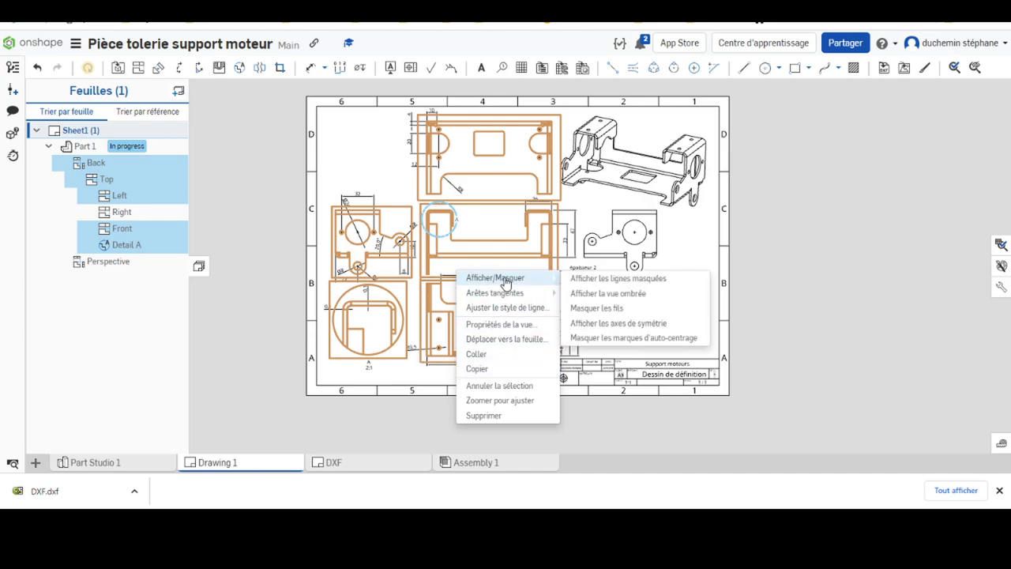
pyautogui.click(579, 294)
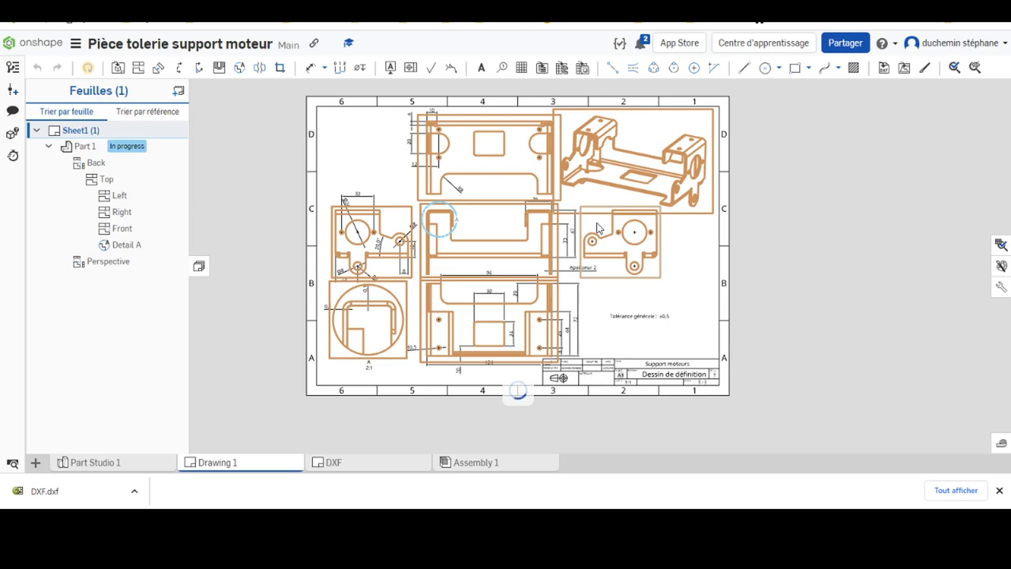
pyautogui.rightClick(598, 228)
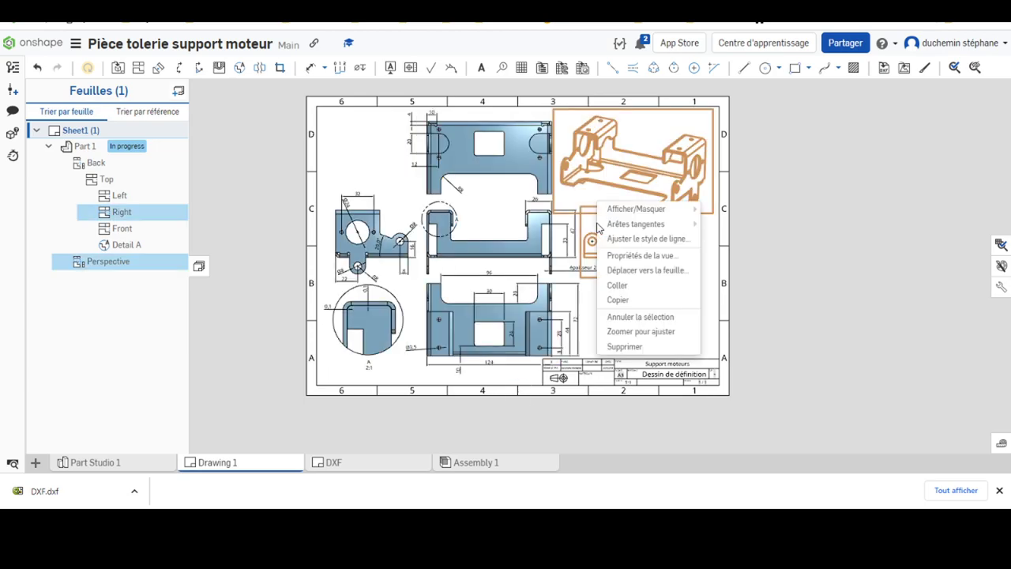
pyautogui.moveTo(635, 208)
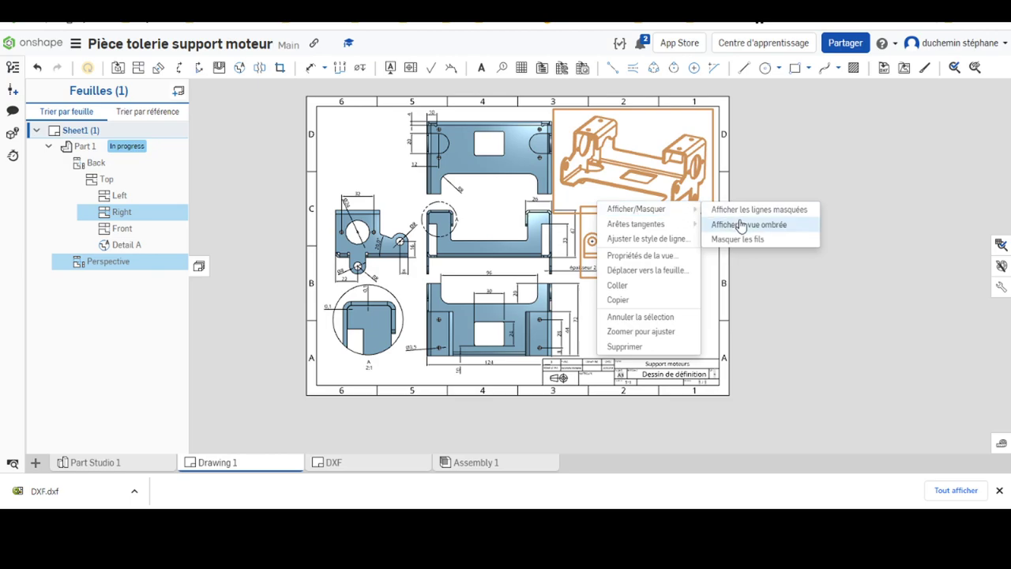
pyautogui.click(741, 225)
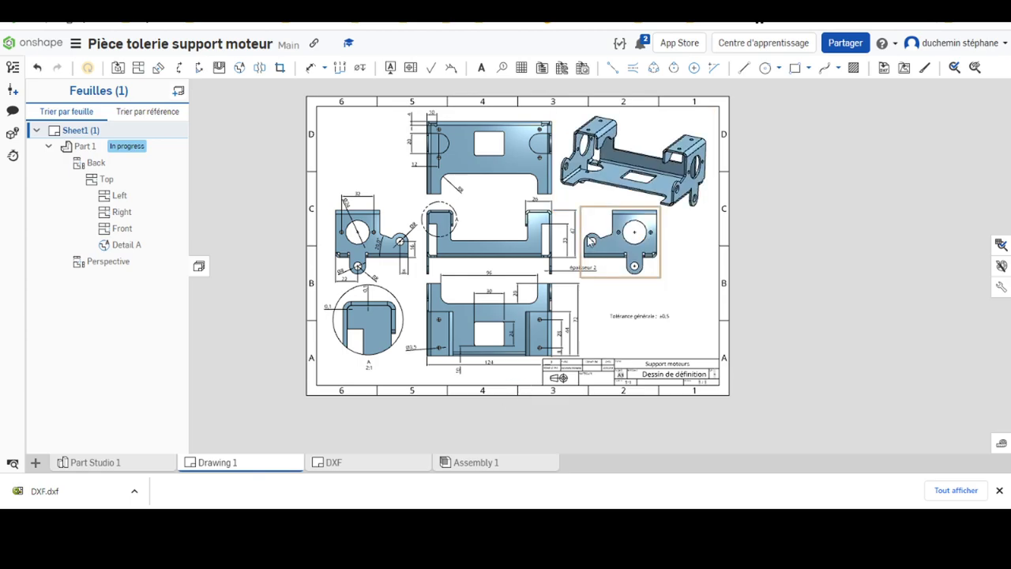
pyautogui.scroll(-3, 489, 217)
pyautogui.scroll(5, 489, 218)
pyautogui.scroll(2, 490, 217)
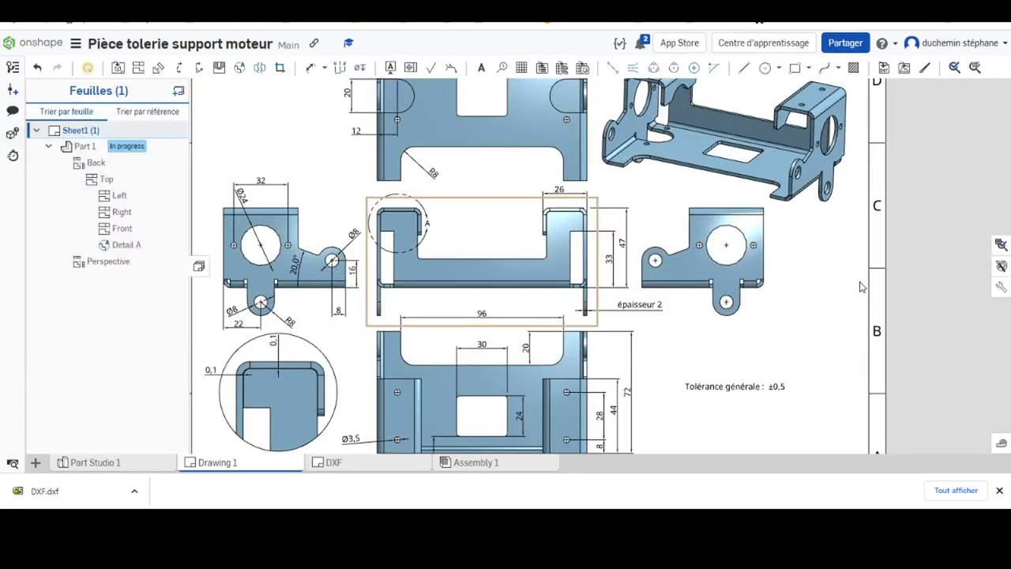
pyautogui.click(541, 234)
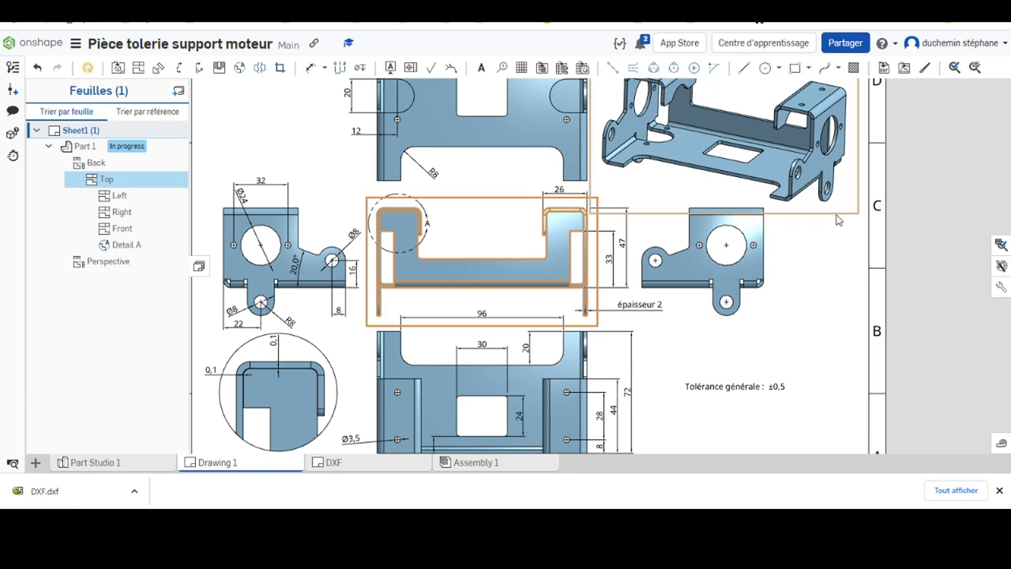
pyautogui.click(820, 314)
pyautogui.scroll(-3, 677, 287)
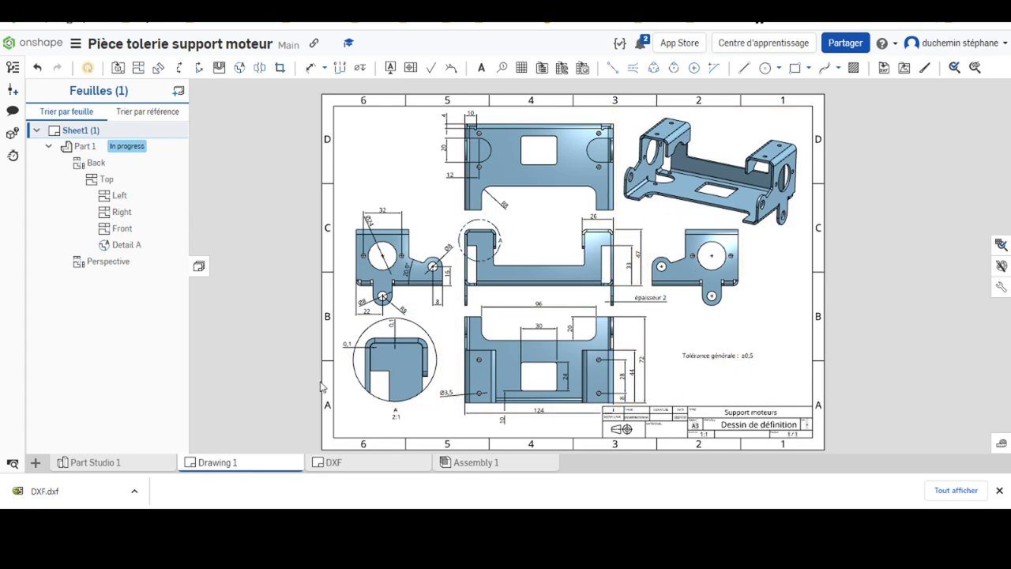
pyautogui.scroll(2, 426, 433)
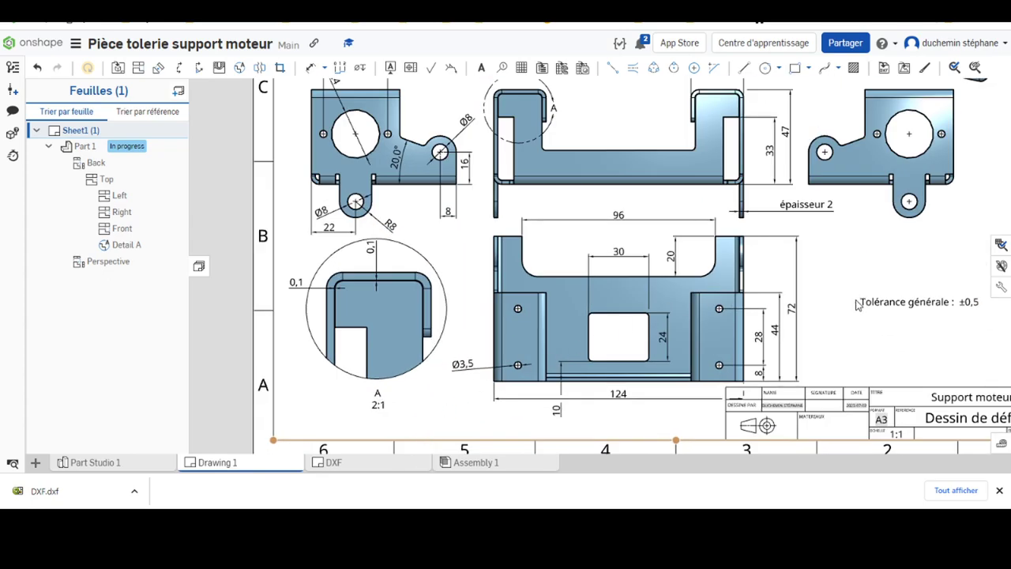
pyautogui.scroll(-2, 679, 231)
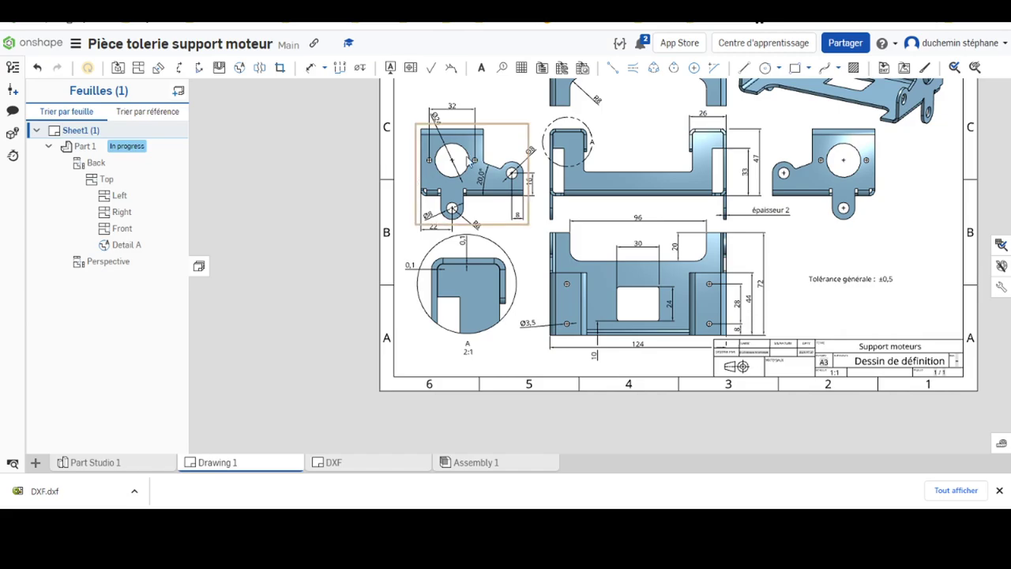
pyautogui.scroll(2, 830, 191)
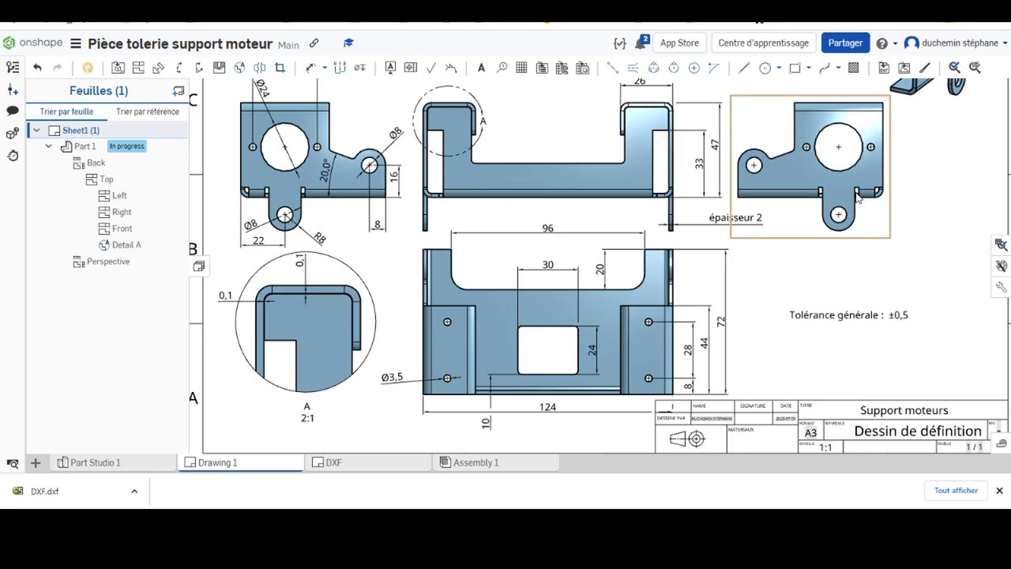
pyautogui.scroll(1, 831, 191)
pyautogui.scroll(-3, 716, 194)
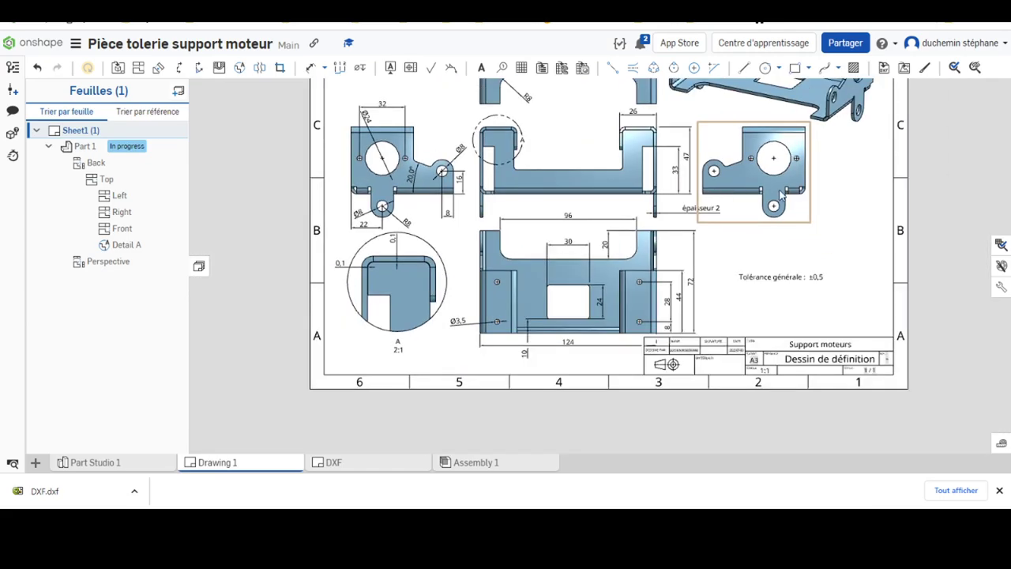
pyautogui.scroll(-1, 857, 225)
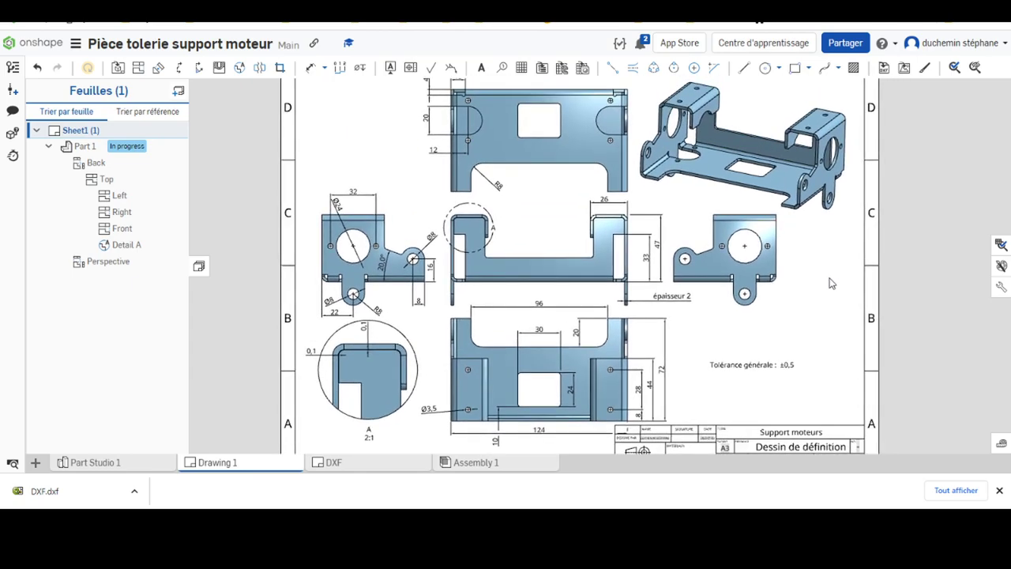
pyautogui.scroll(-2, 830, 283)
pyautogui.scroll(-1, 842, 277)
pyautogui.scroll(1, 782, 283)
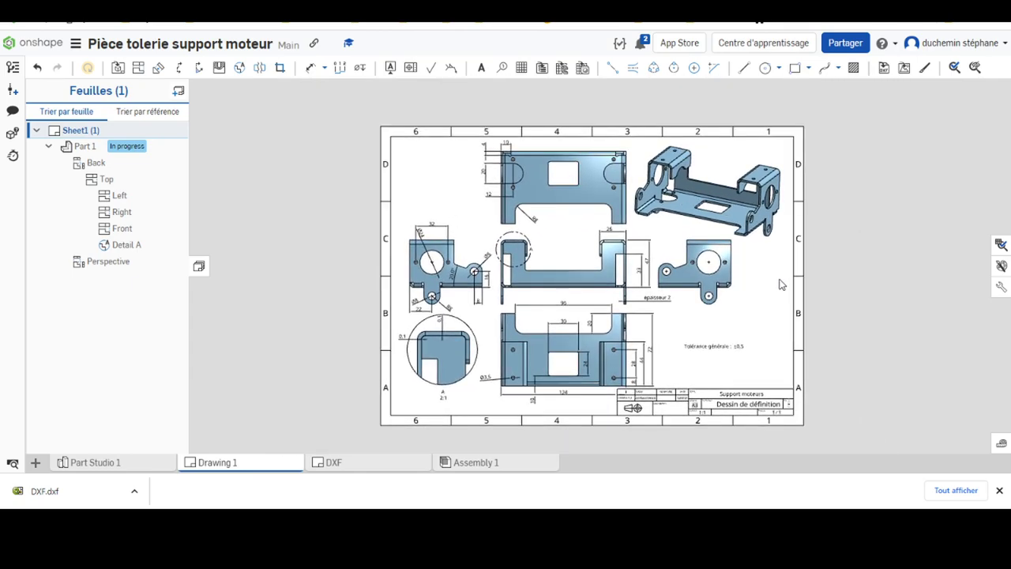
pyautogui.scroll(1, 799, 290)
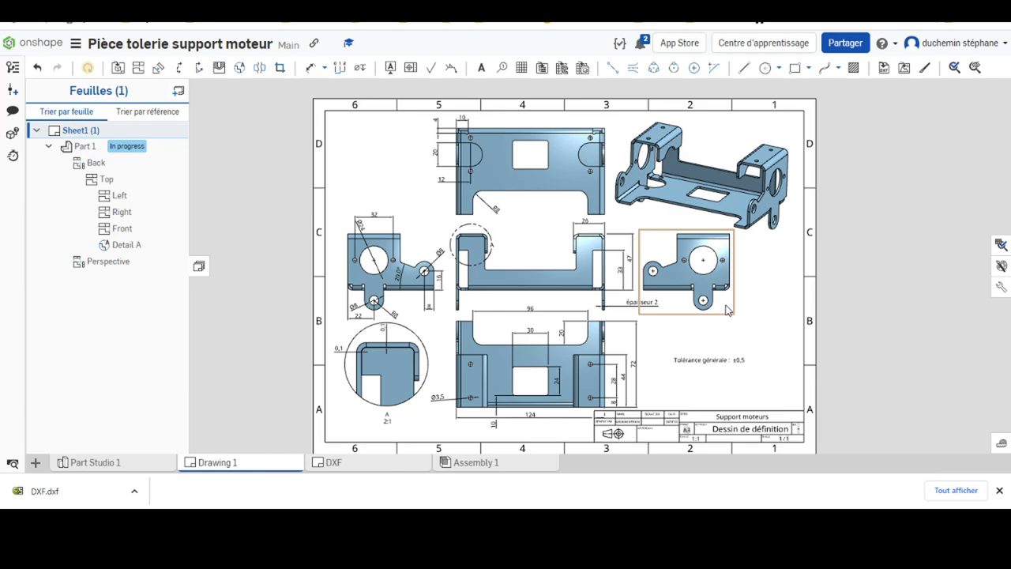